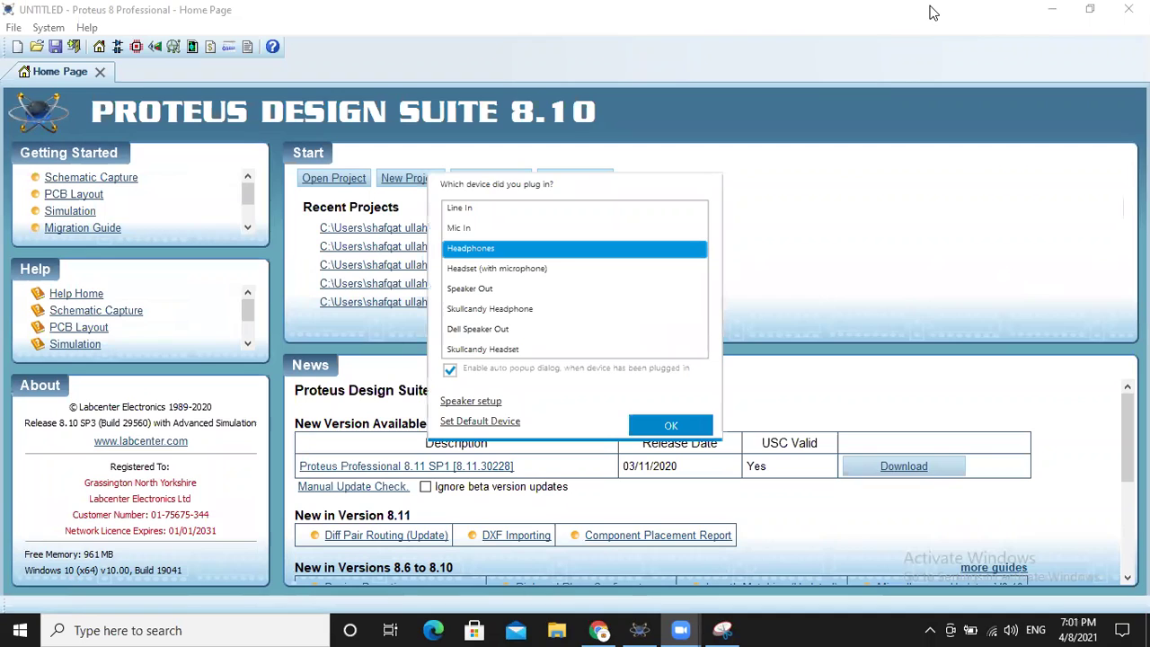
Dismiss the audio device prompt and start a new project named DIFFRENT LOGIC GATES STIMULATION.
left_click(671, 425)
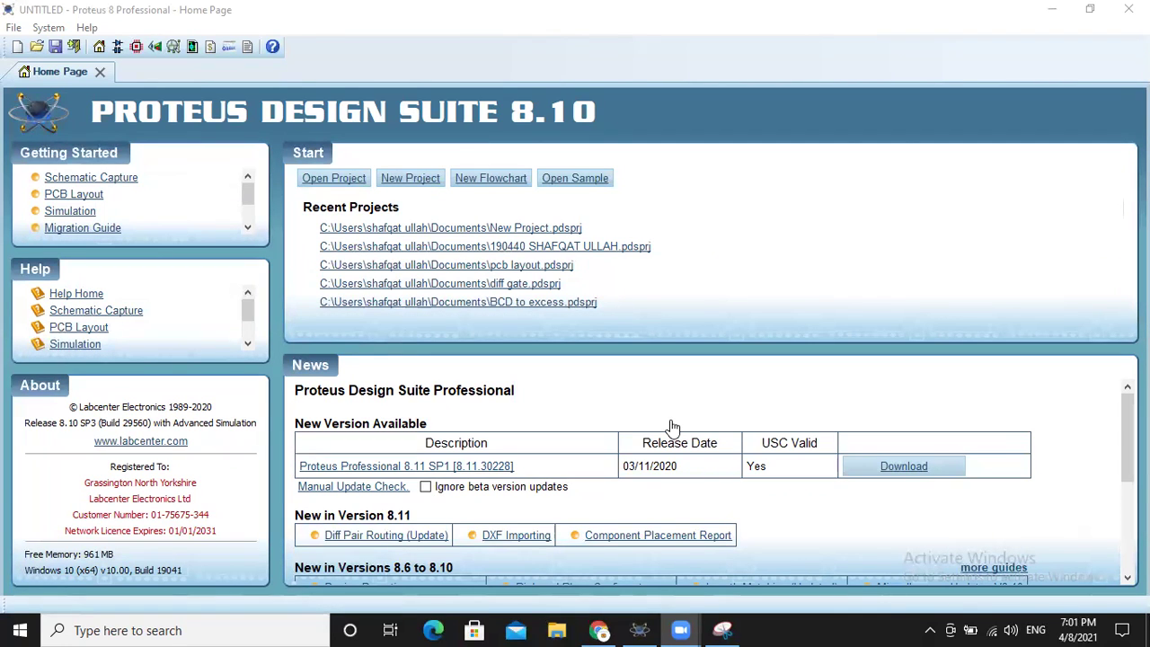
left_click(673, 426)
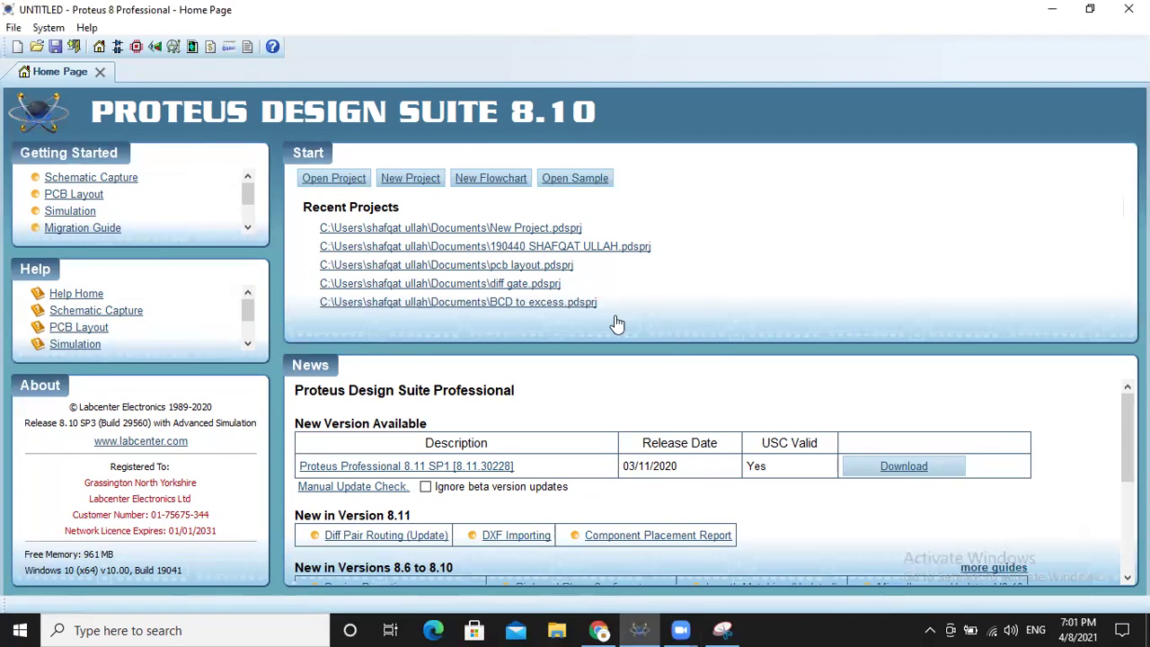
left_click(433, 180)
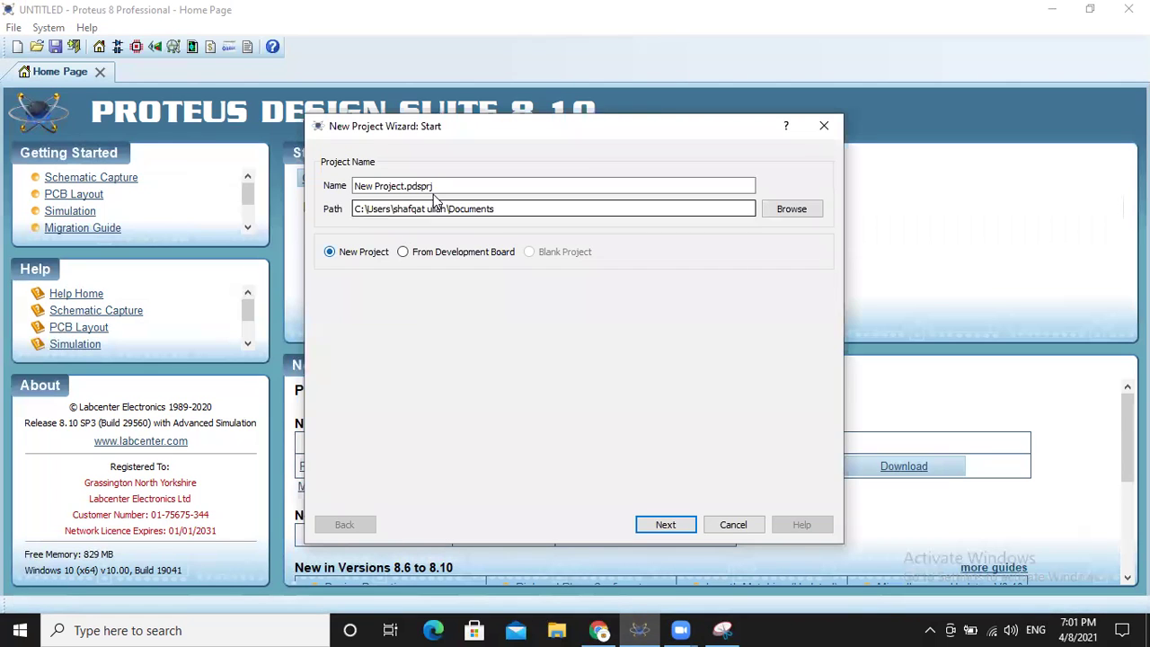
left_click_drag(435, 186, 355, 186)
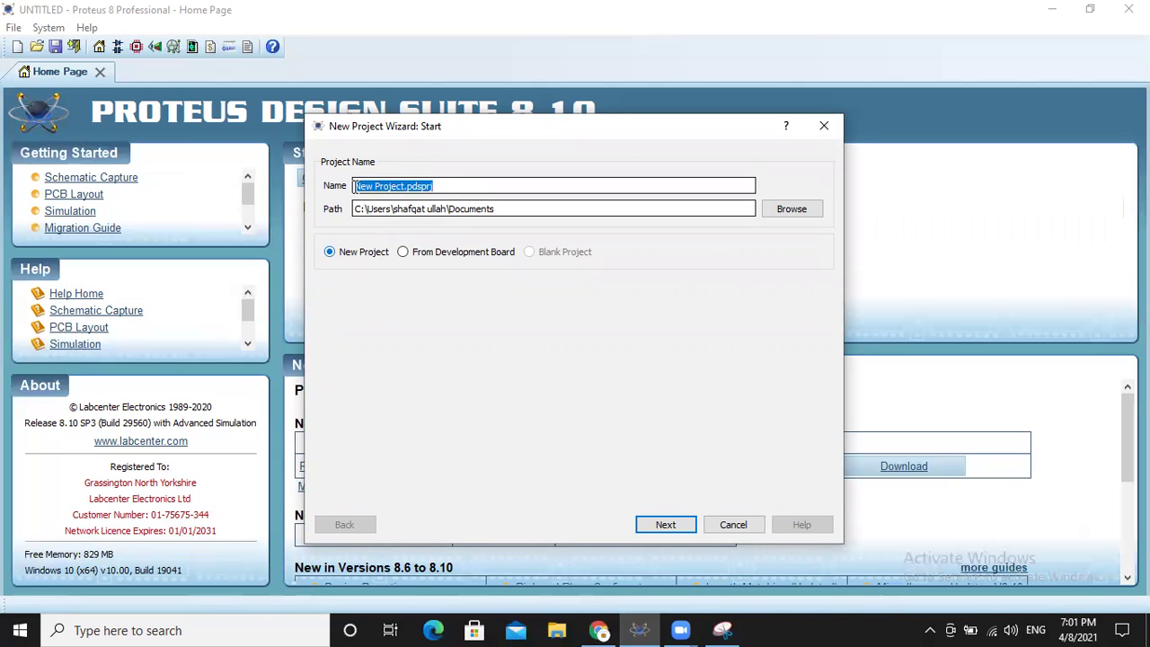
key("BackSpace")
type("DIFFRENT LOGIC GATES STIMULATION")
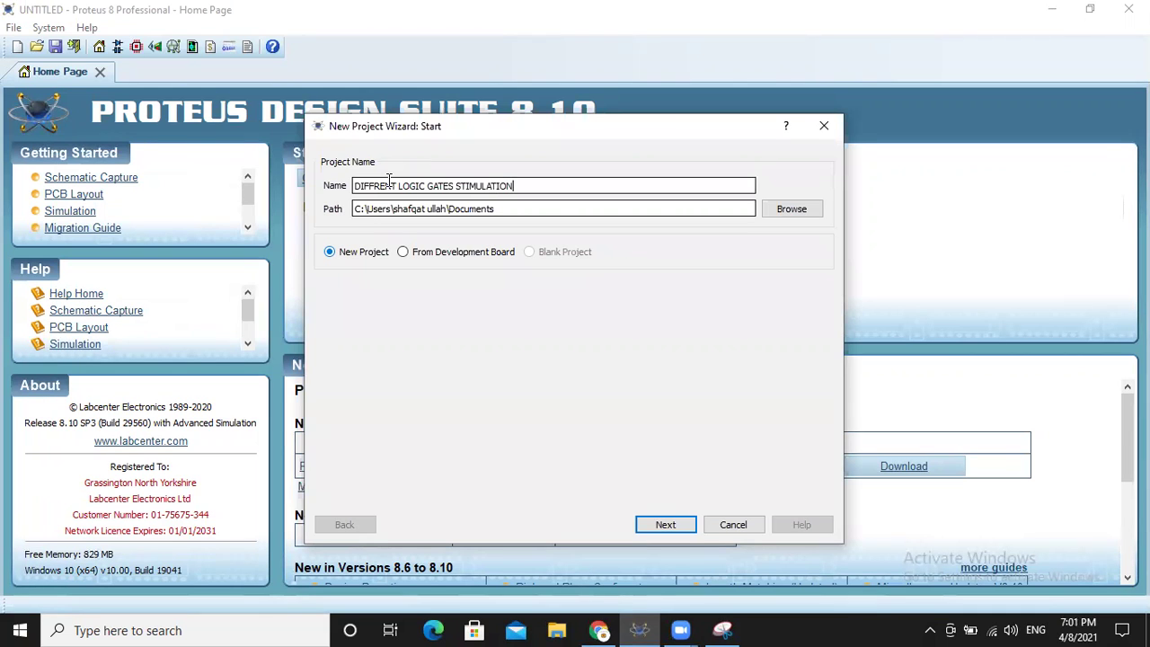
left_click(680, 529)
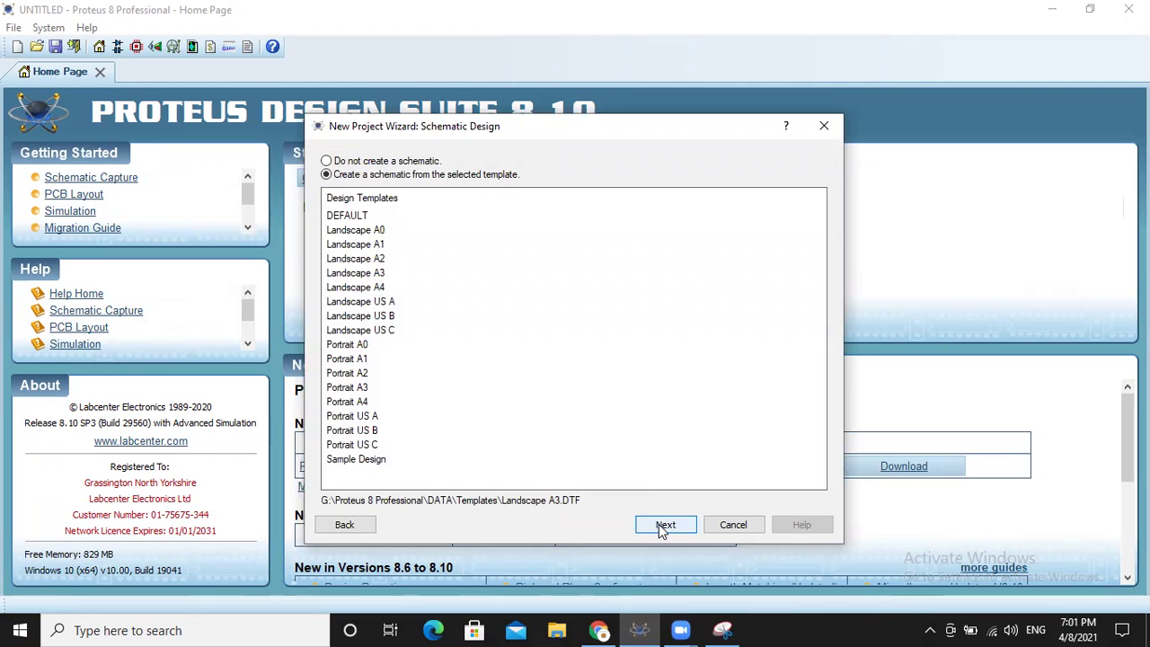
Create the project with a schematic from the Landscape A3 template, accepting the remaining wizard defaults.
left_click(664, 527)
left_click(663, 526)
left_click(663, 527)
left_click(665, 526)
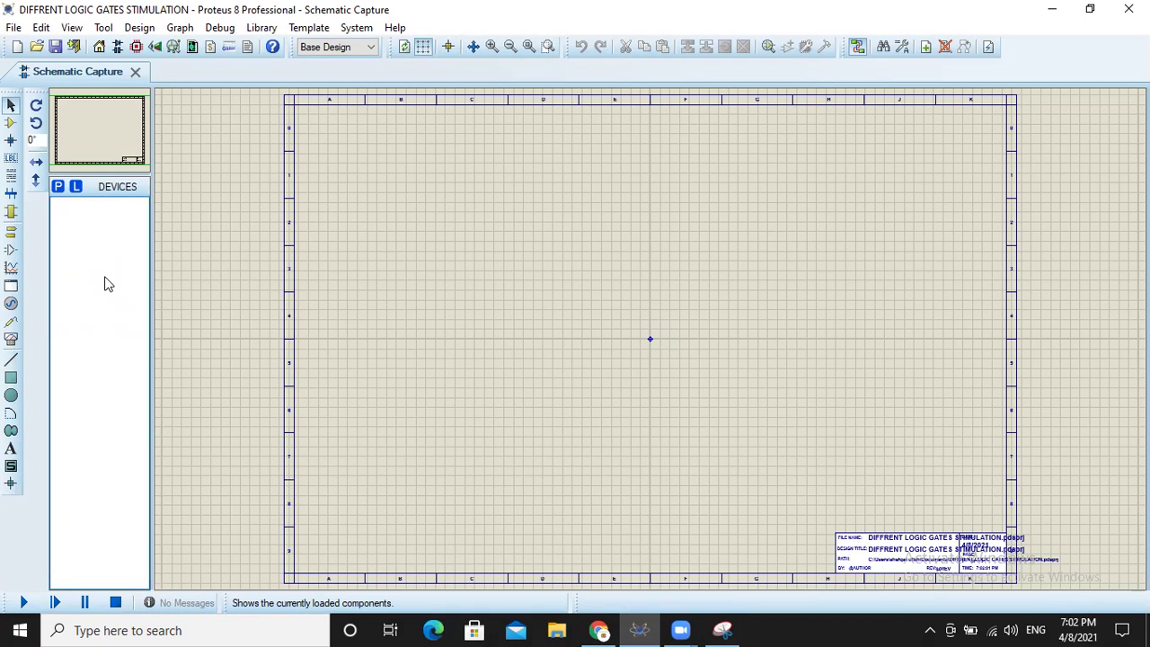
Add the 7408 AND gate and the SWITCH part from the component library to the device list.
left_click(66, 191)
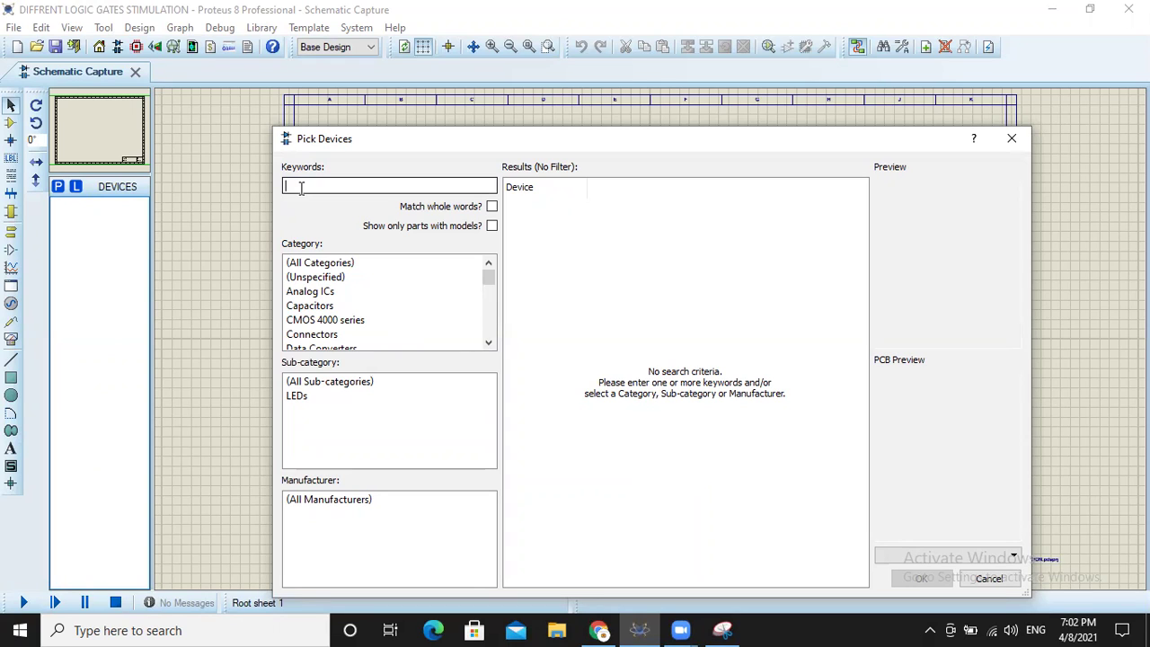
type("7408")
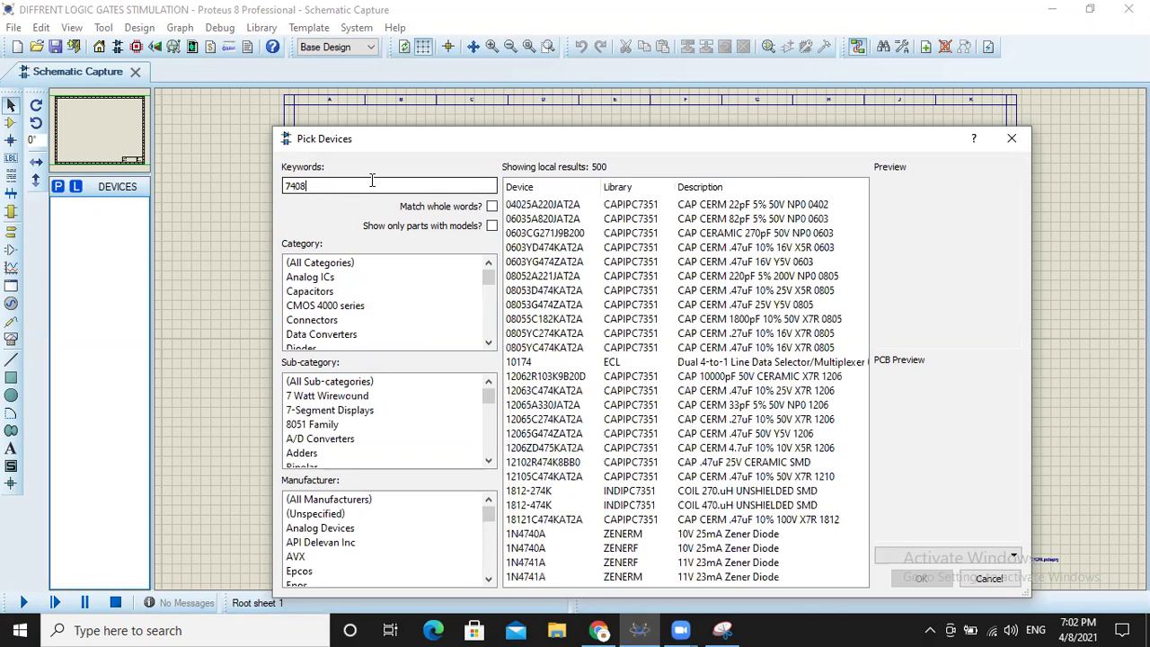
left_click(915, 579)
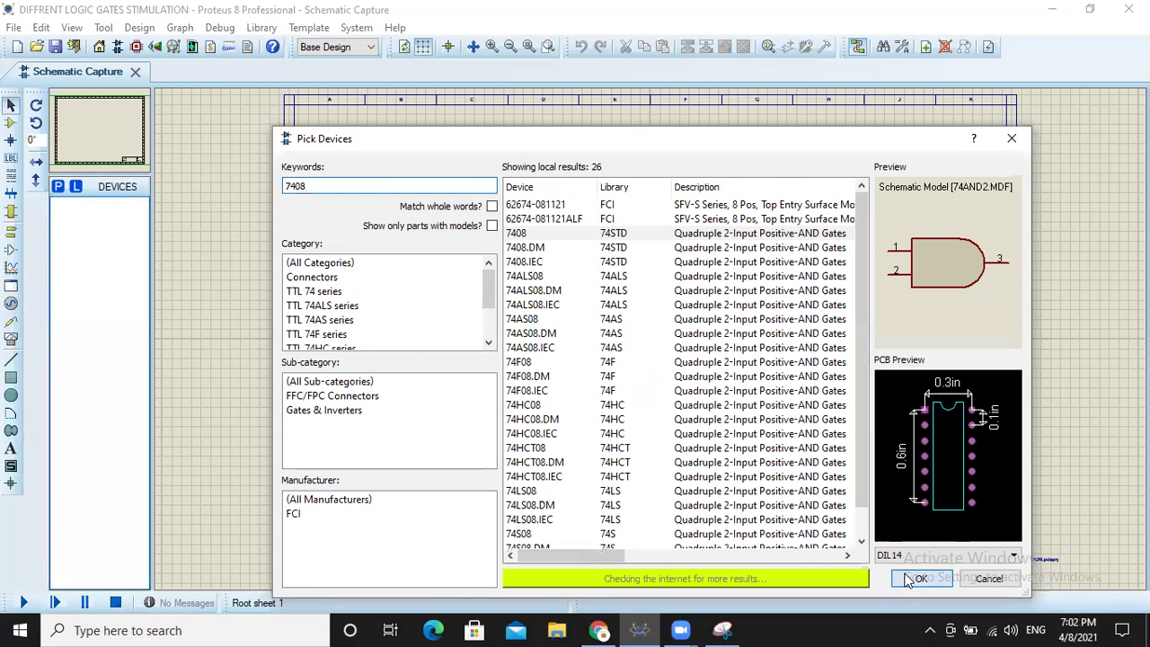
left_click(58, 187)
type("SWITCH")
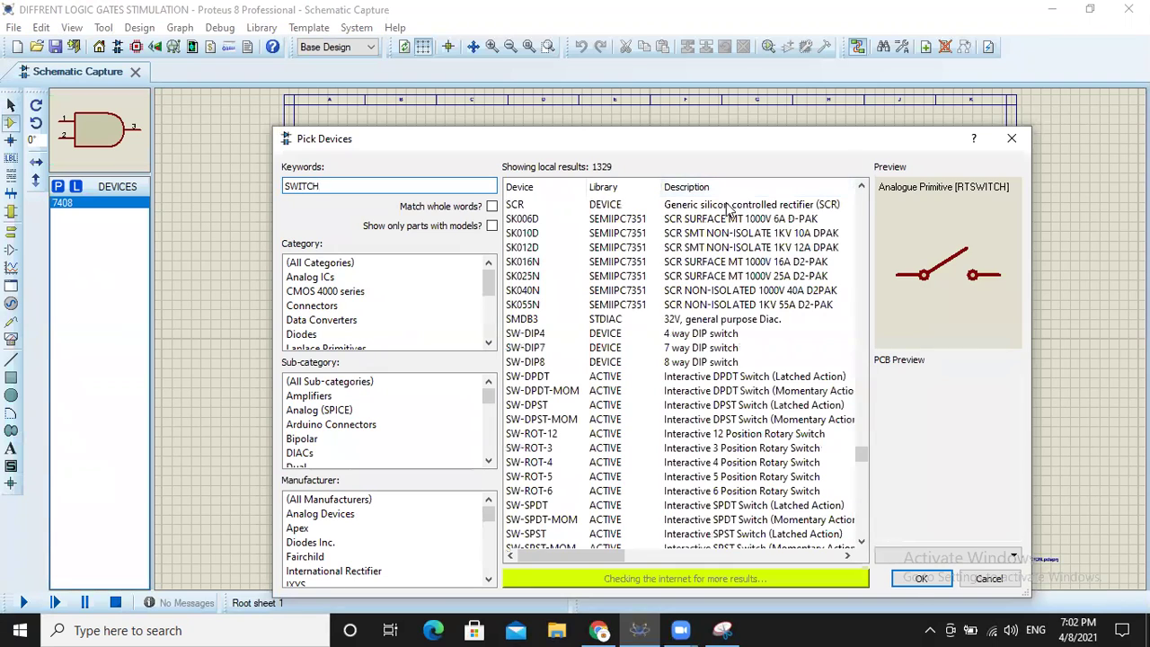
left_click(920, 579)
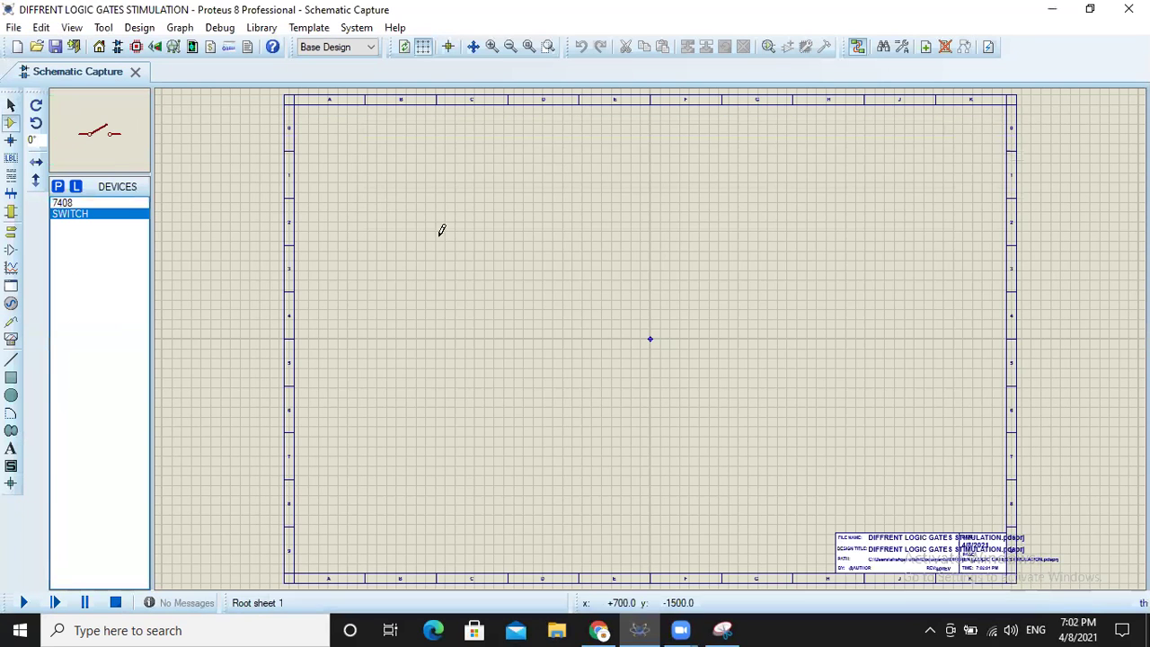
Add the 10WATT0R1 resistor and the LED-YELLOW part from the component library to the device list.
left_click(58, 186)
type("RESISTORS")
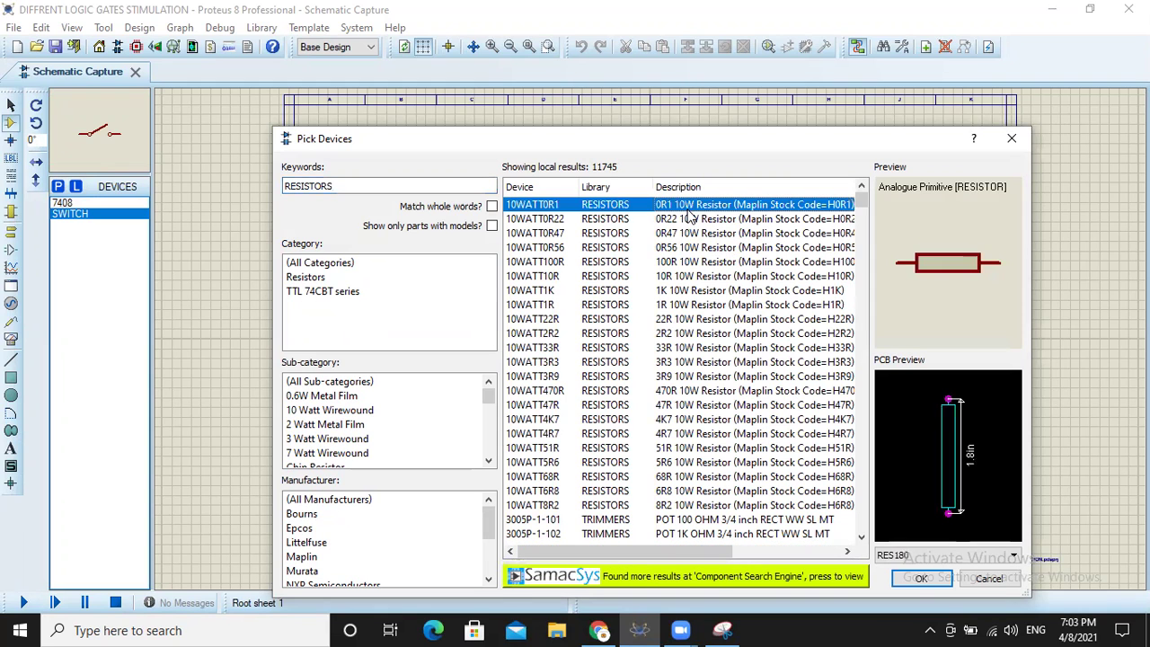
left_click(920, 578)
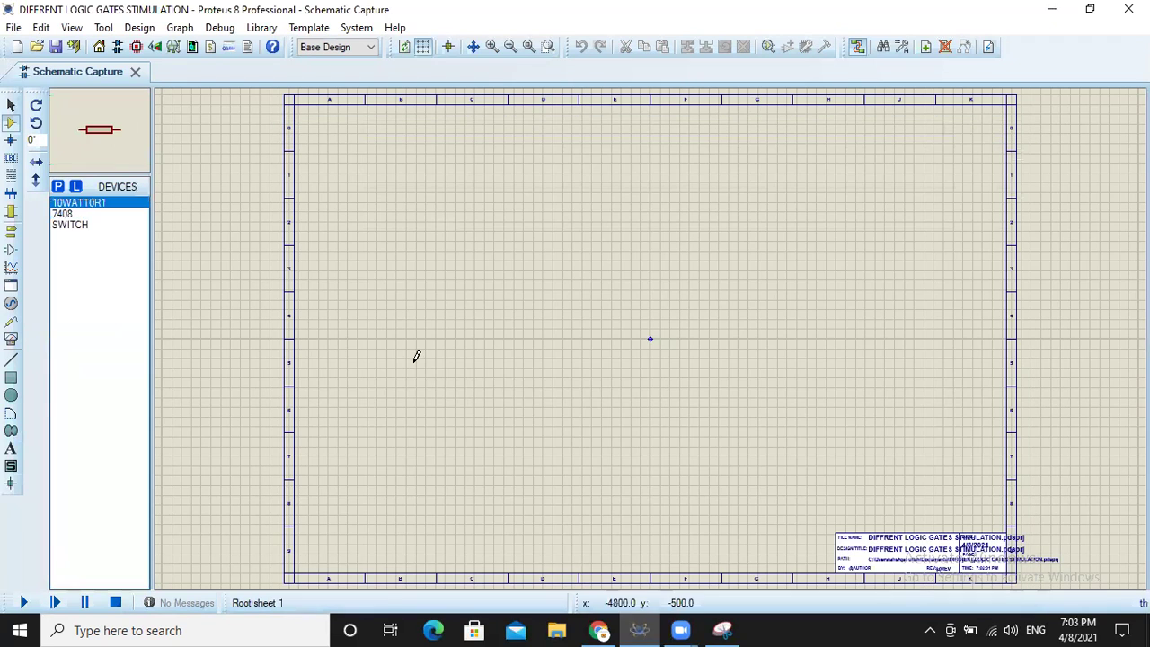
left_click(59, 187)
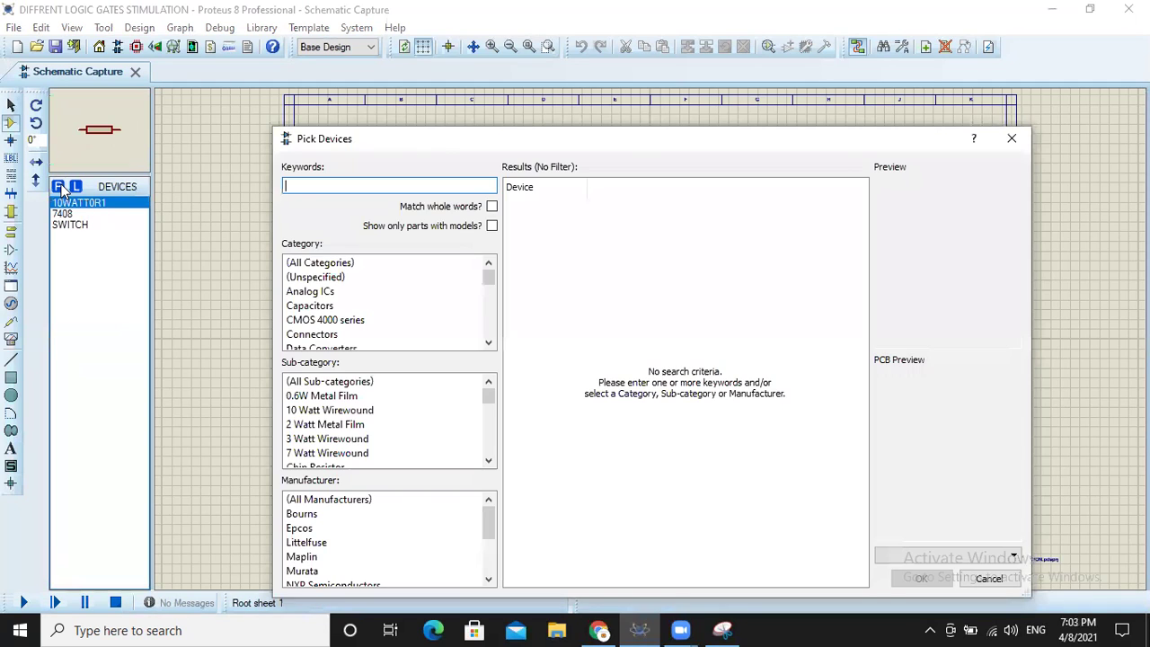
type("LED YELL")
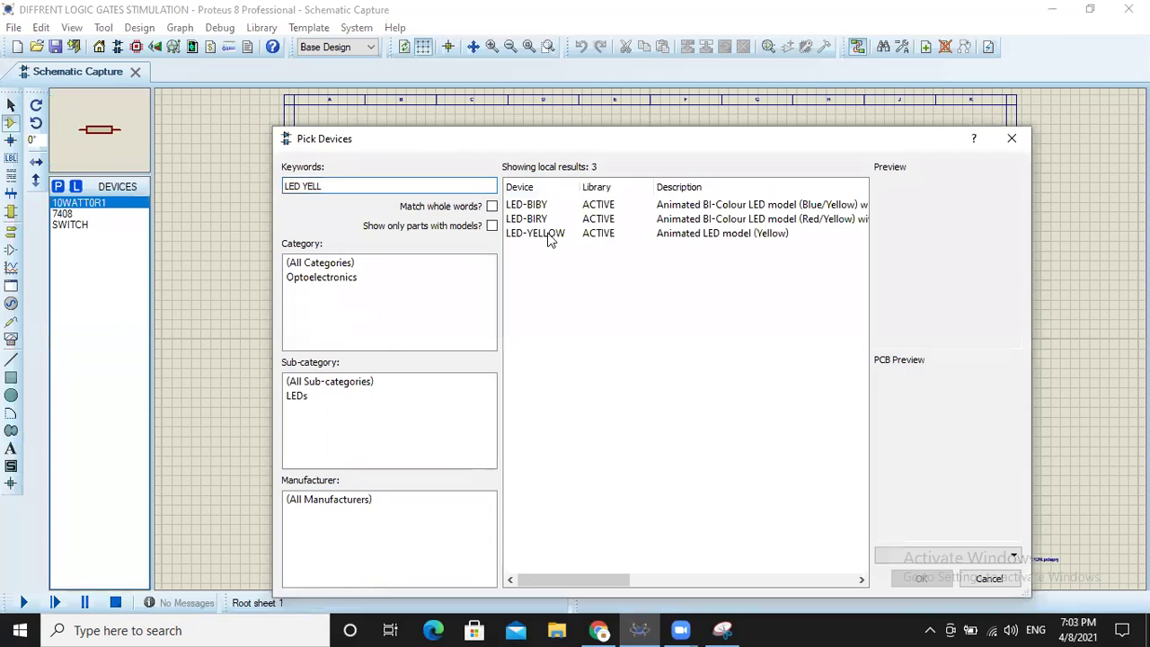
left_click(605, 234)
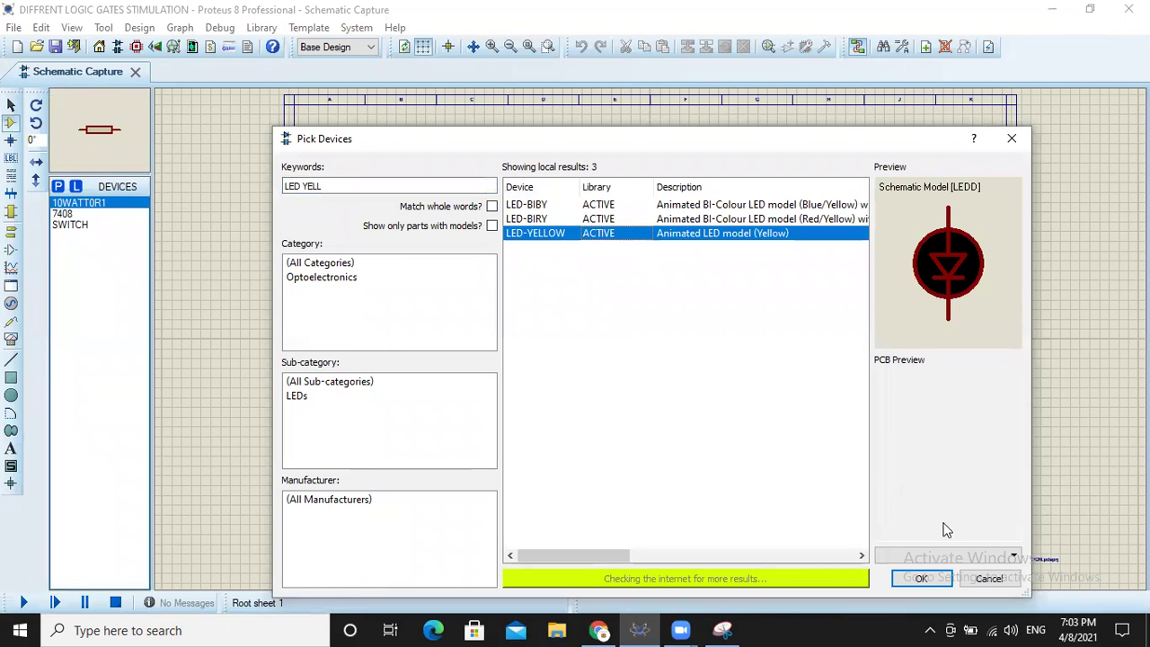
left_click(922, 578)
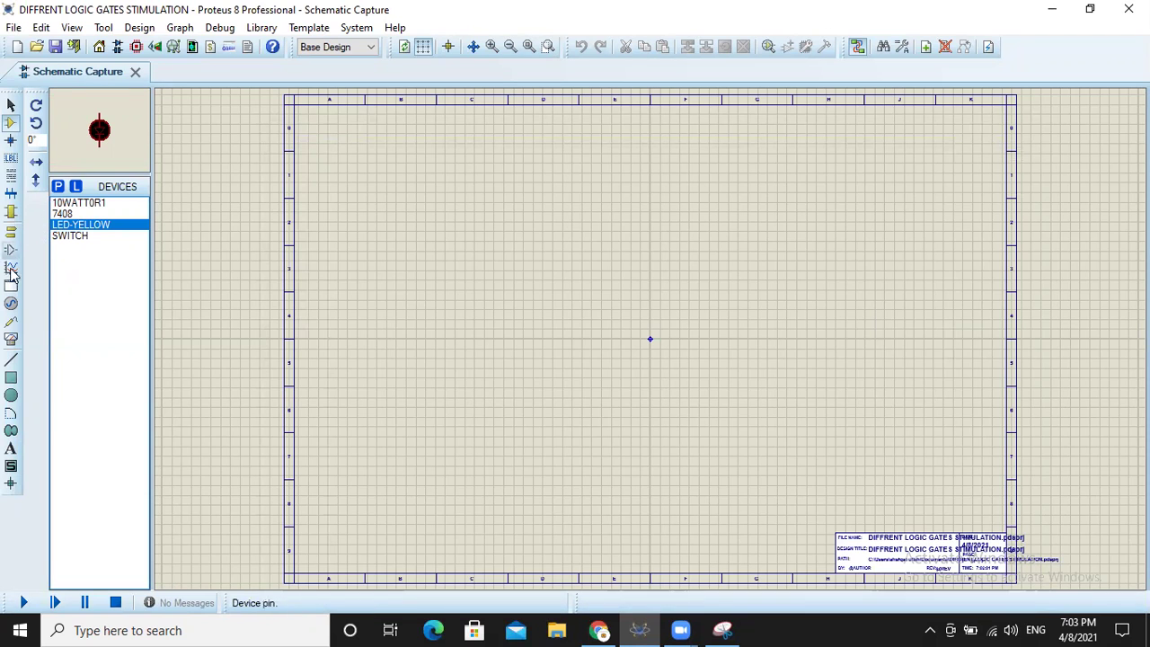
Place a DC generator in the upper-left area of the schematic sheet.
left_click(12, 307)
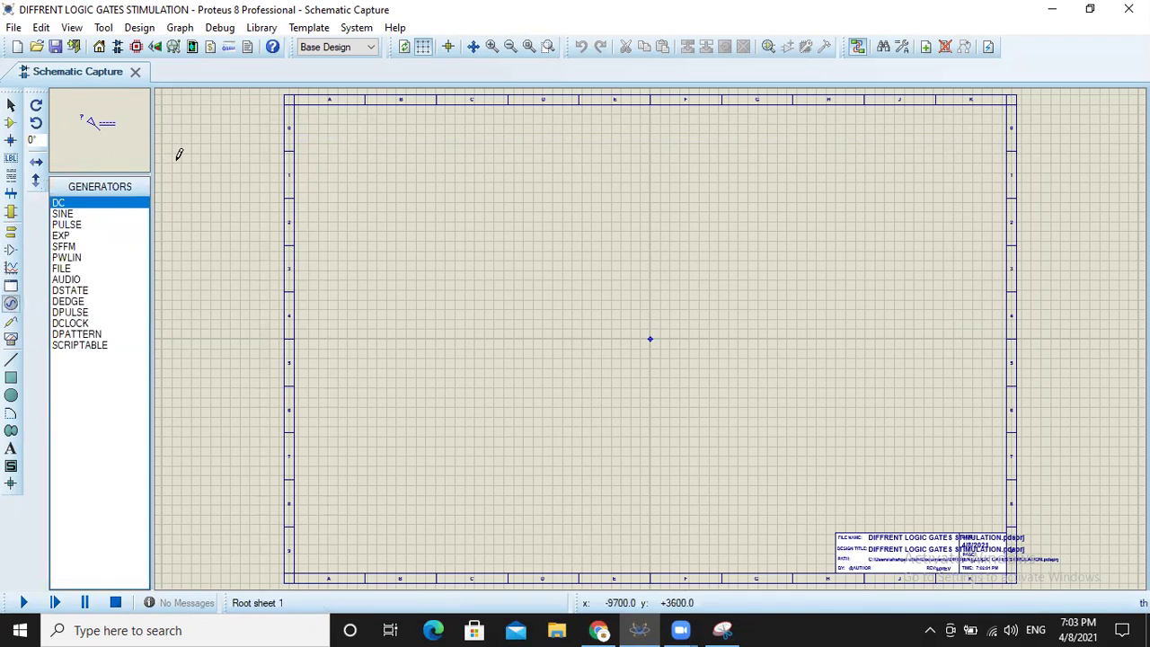
left_click(126, 203)
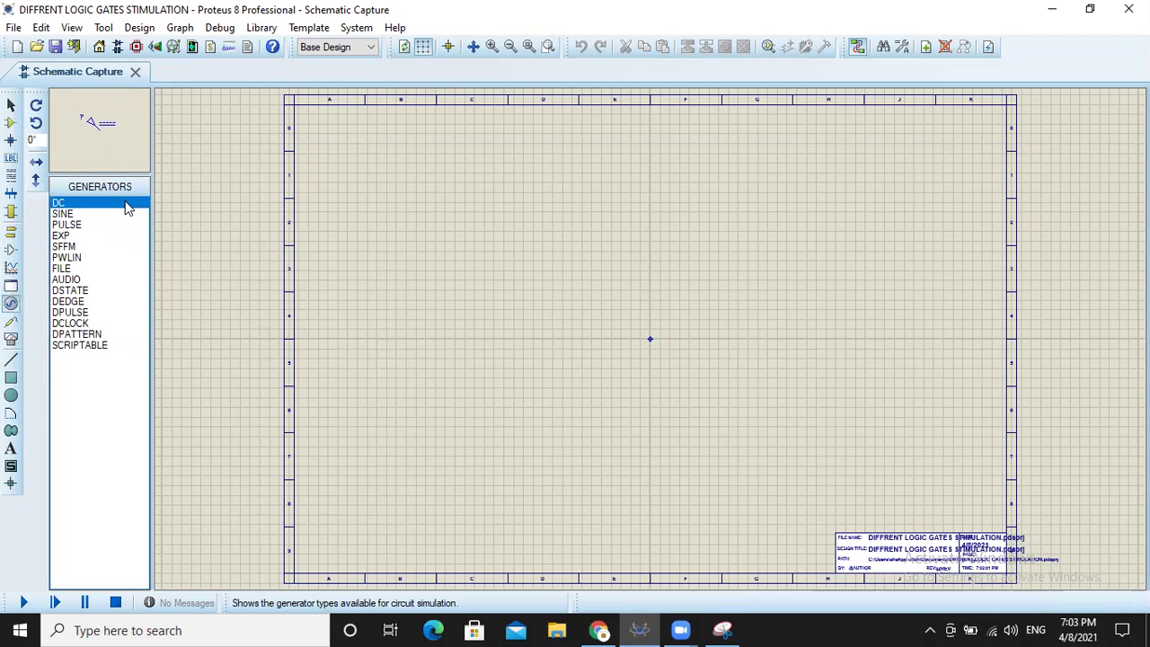
left_click(372, 191)
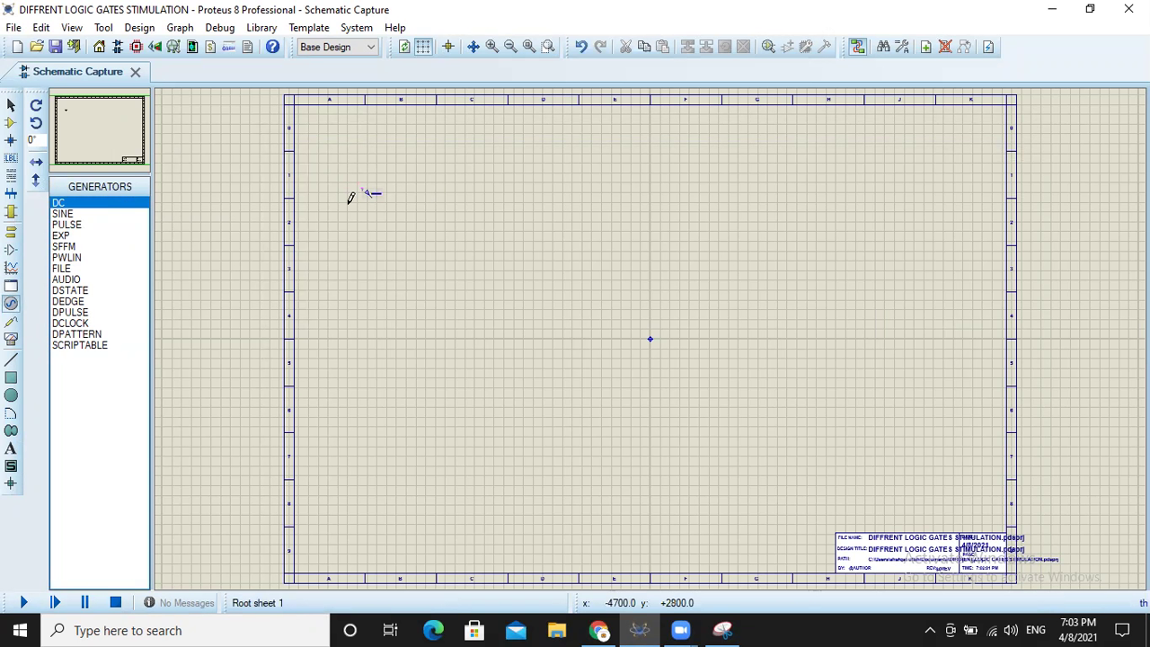
Place a 7408 AND gate to the right of the DC generator and two switches, one above the other, between them.
left_click(13, 123)
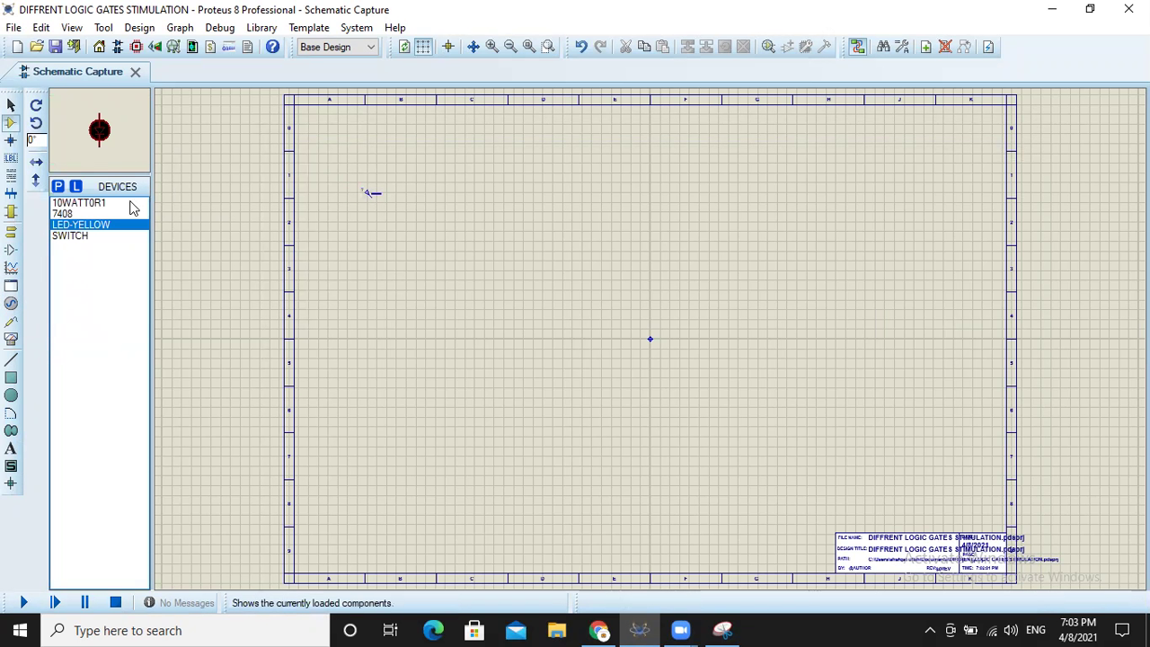
left_click(81, 215)
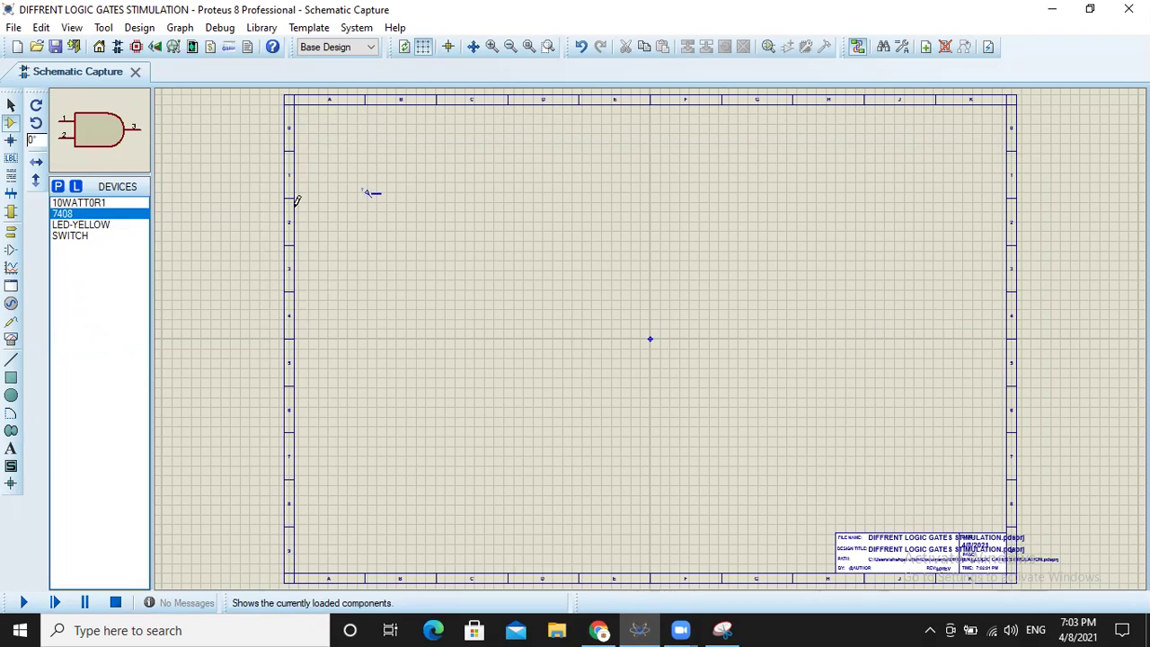
left_click(574, 218)
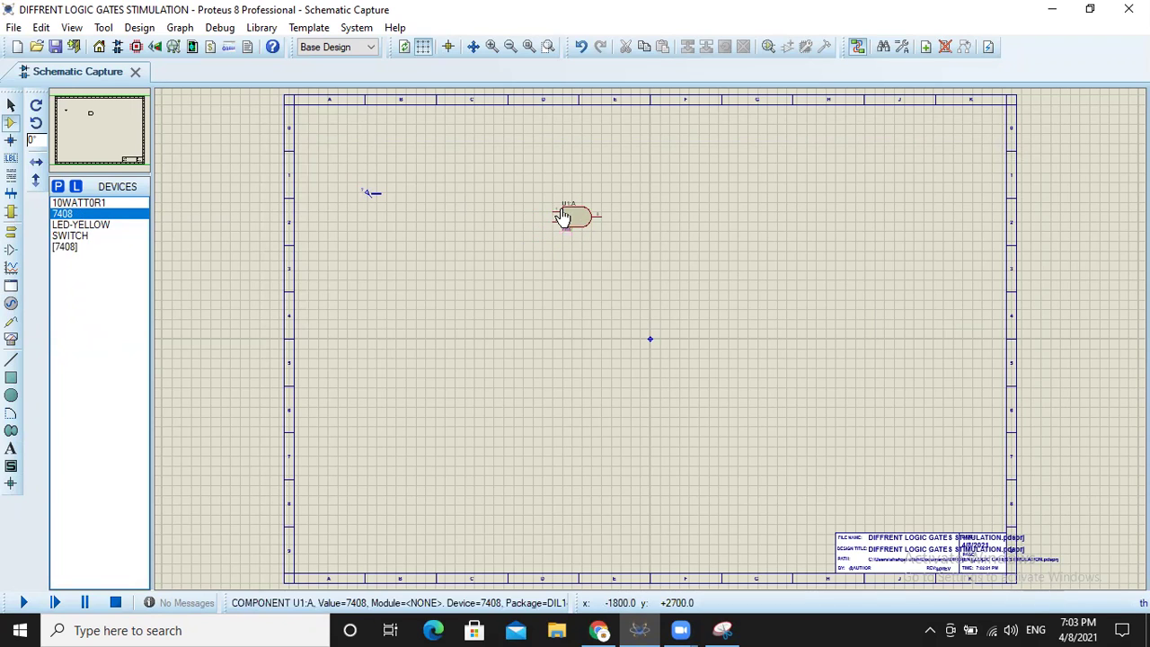
left_click(86, 235)
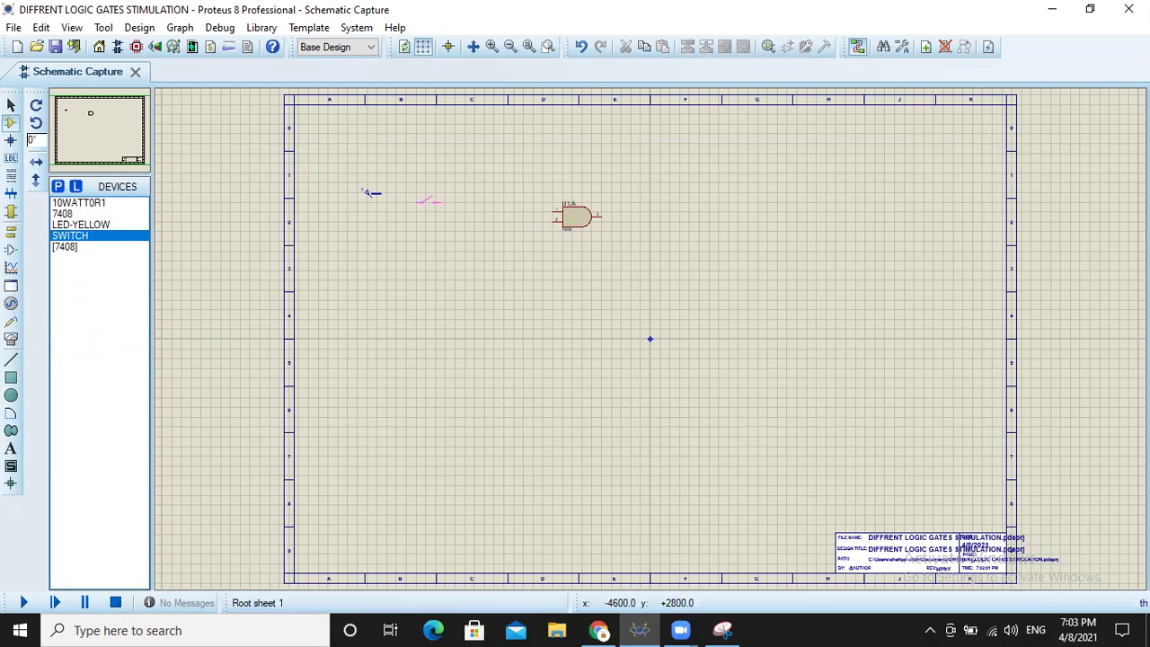
left_click(449, 200)
left_click(452, 225)
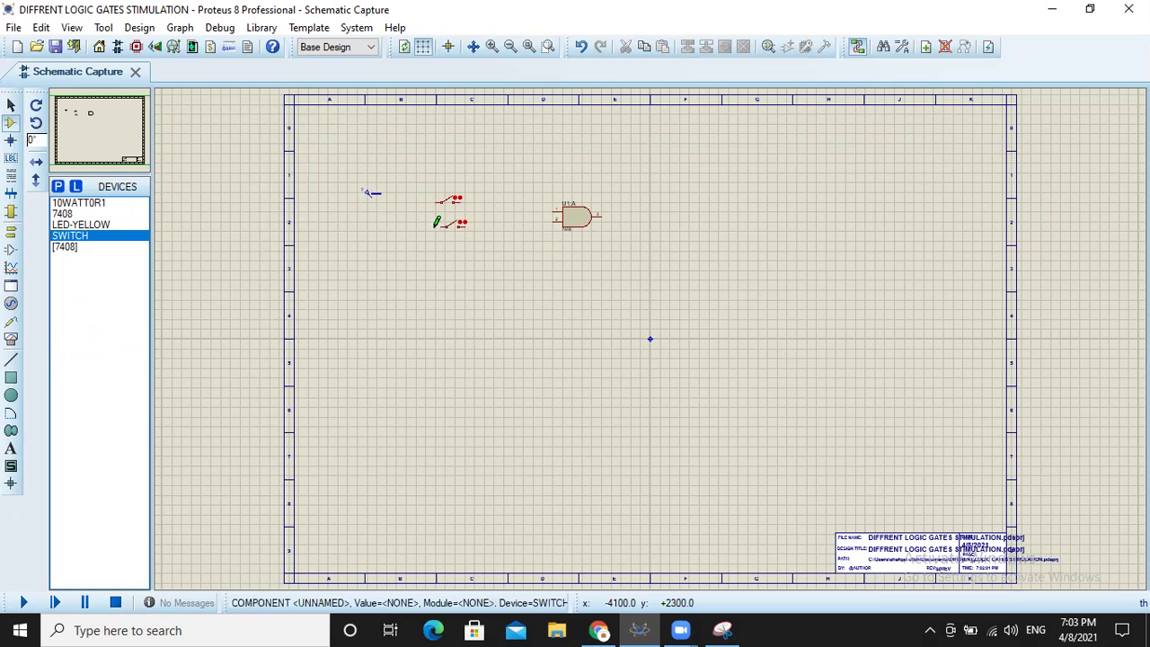
Set the DC generator's voltage to 3 V.
left_click(373, 192)
left_click(372, 193)
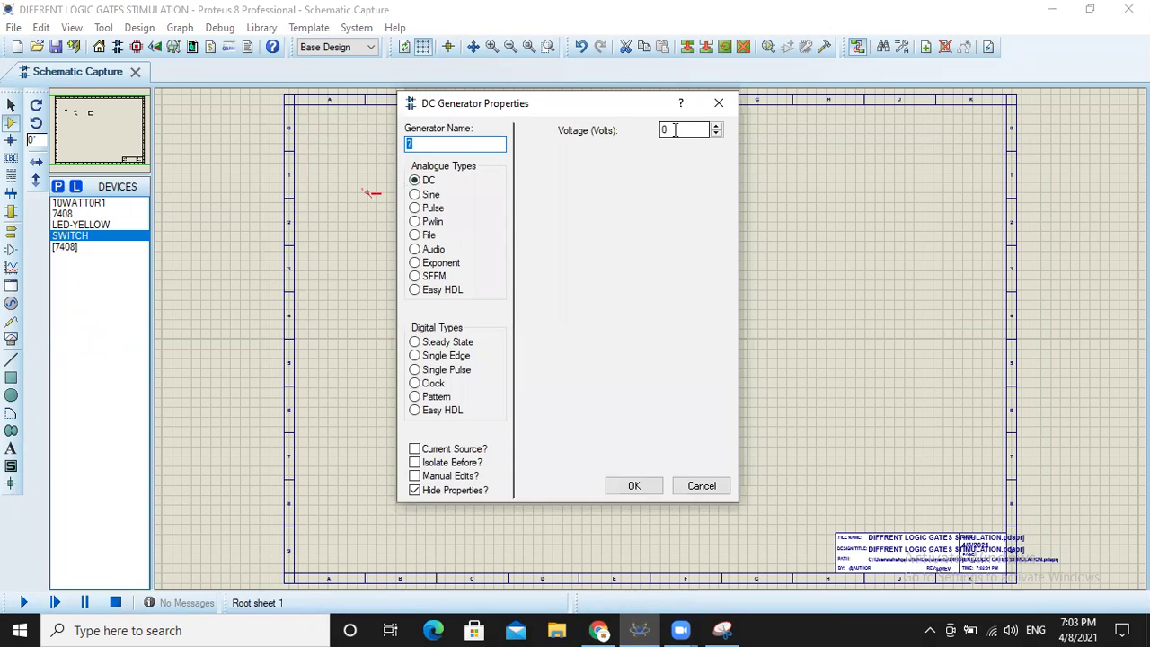
left_click(714, 129)
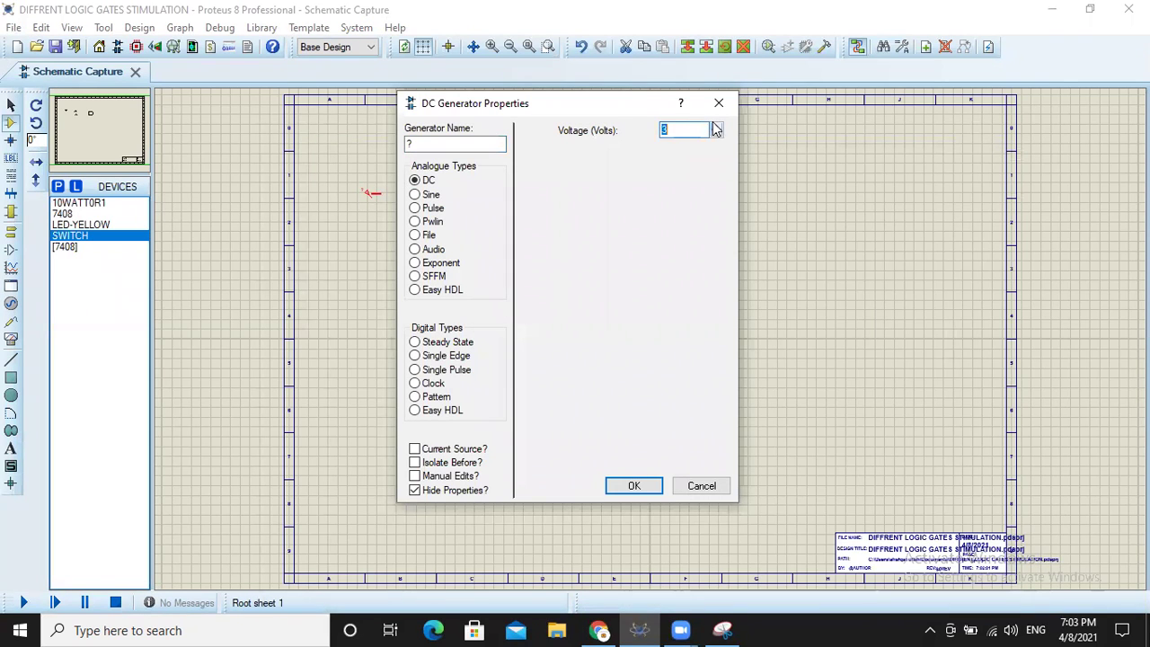
left_click(634, 485)
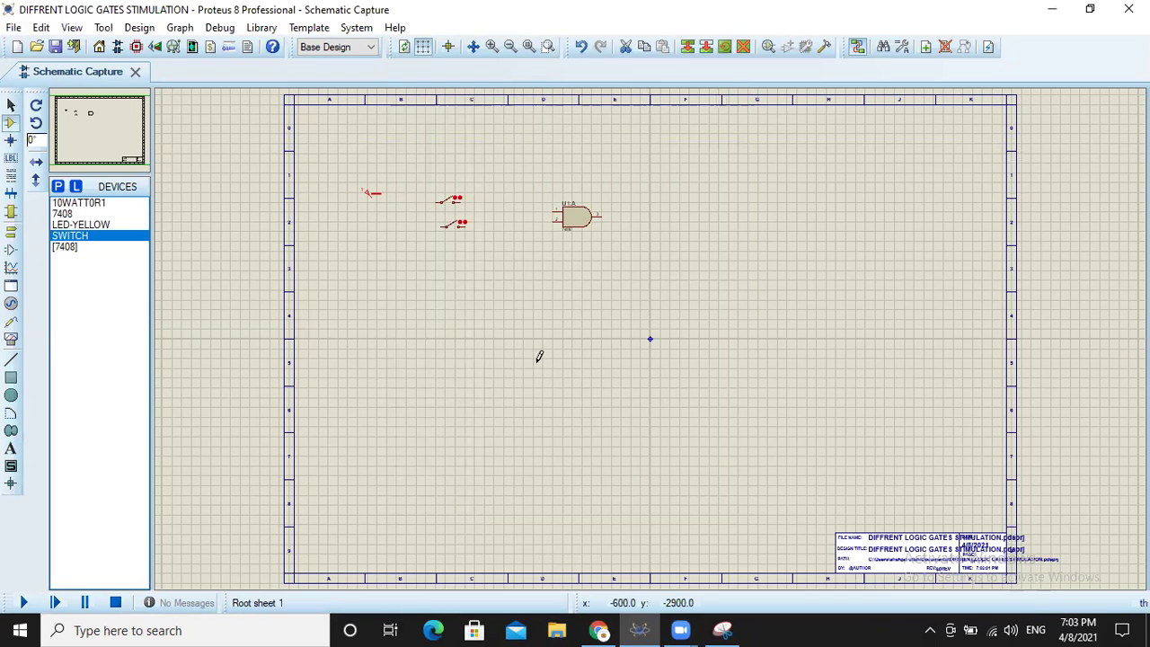
Wire the upper switch to input 1 and the lower switch to input 2 of the AND gate.
left_click(461, 200)
left_click(552, 203)
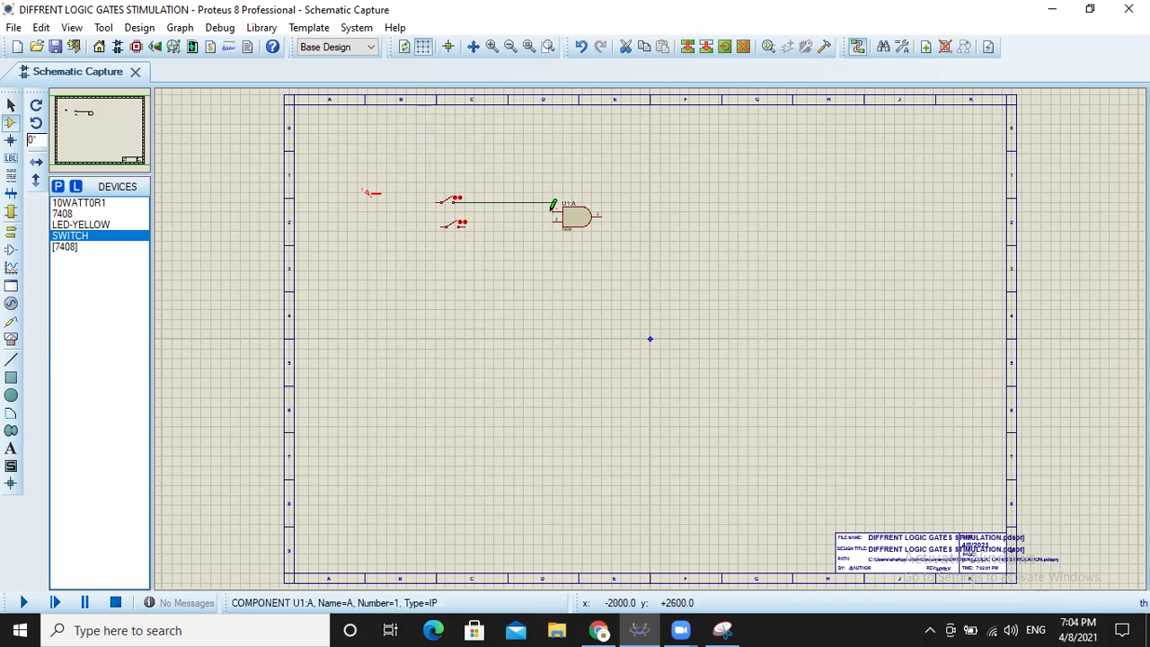
left_click(465, 223)
left_click(550, 215)
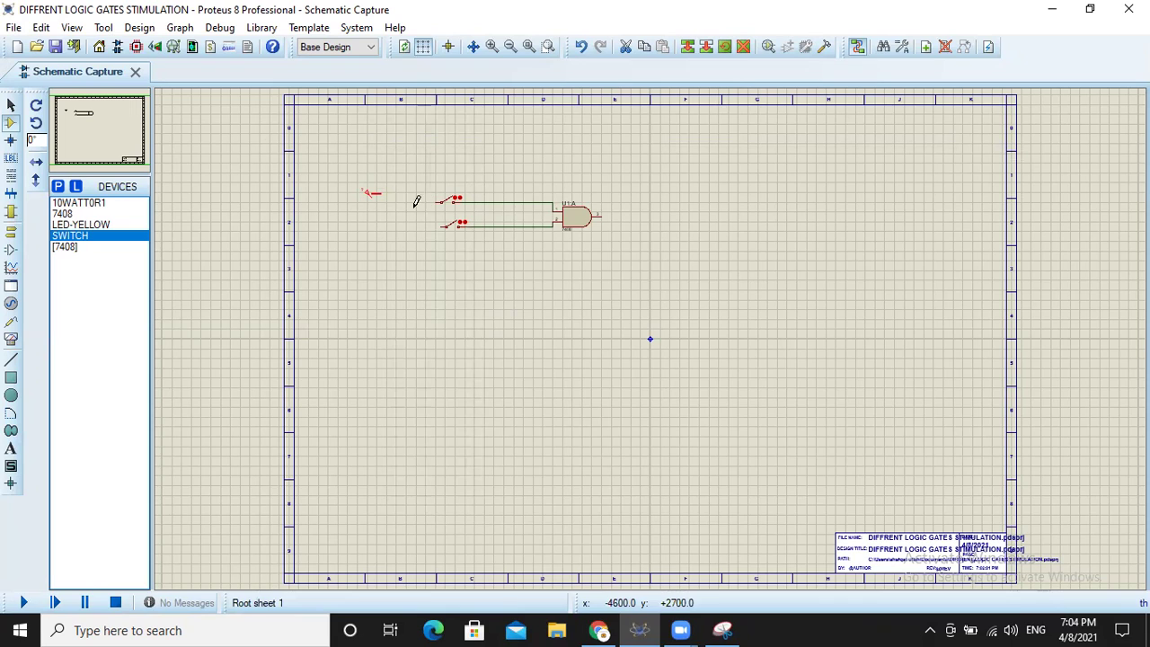
Wire the upper switch's free end to the DC generator and join the lower switch's free end to that wire.
left_click(441, 201)
left_click(378, 196)
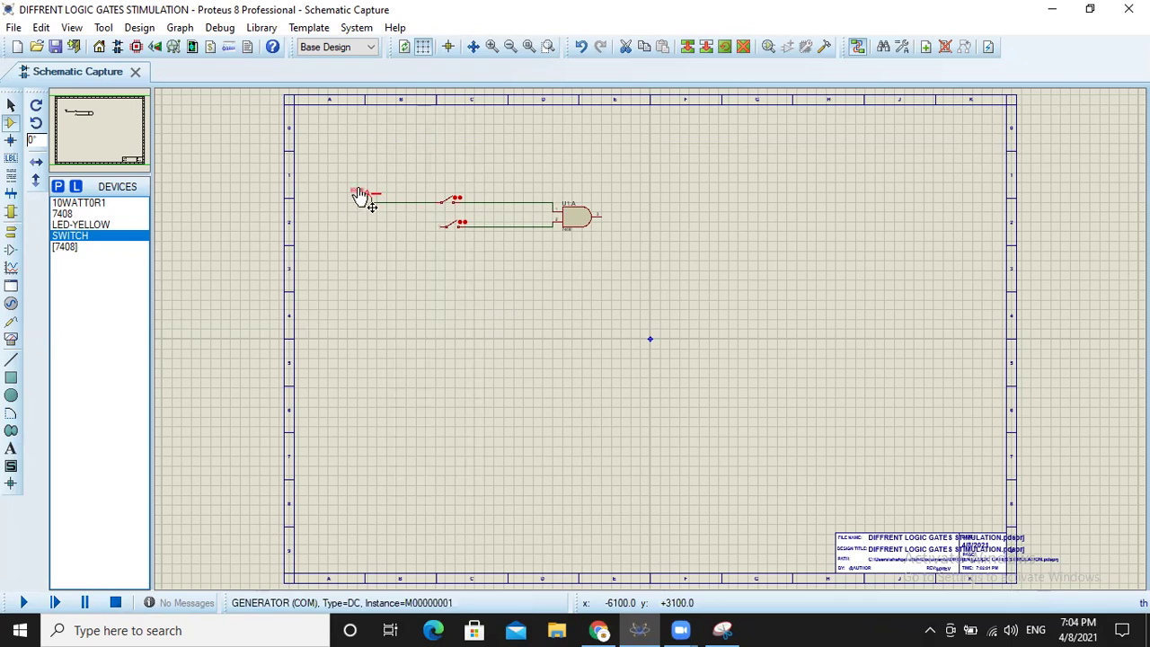
left_click(382, 232)
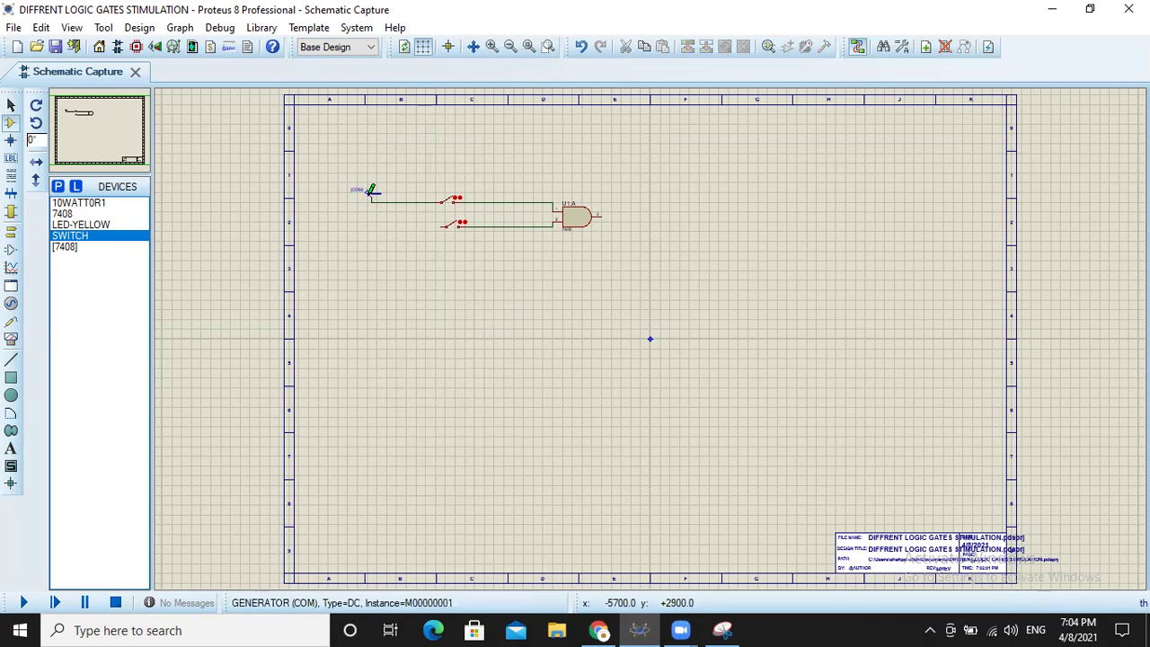
left_click(441, 223)
left_click(426, 203)
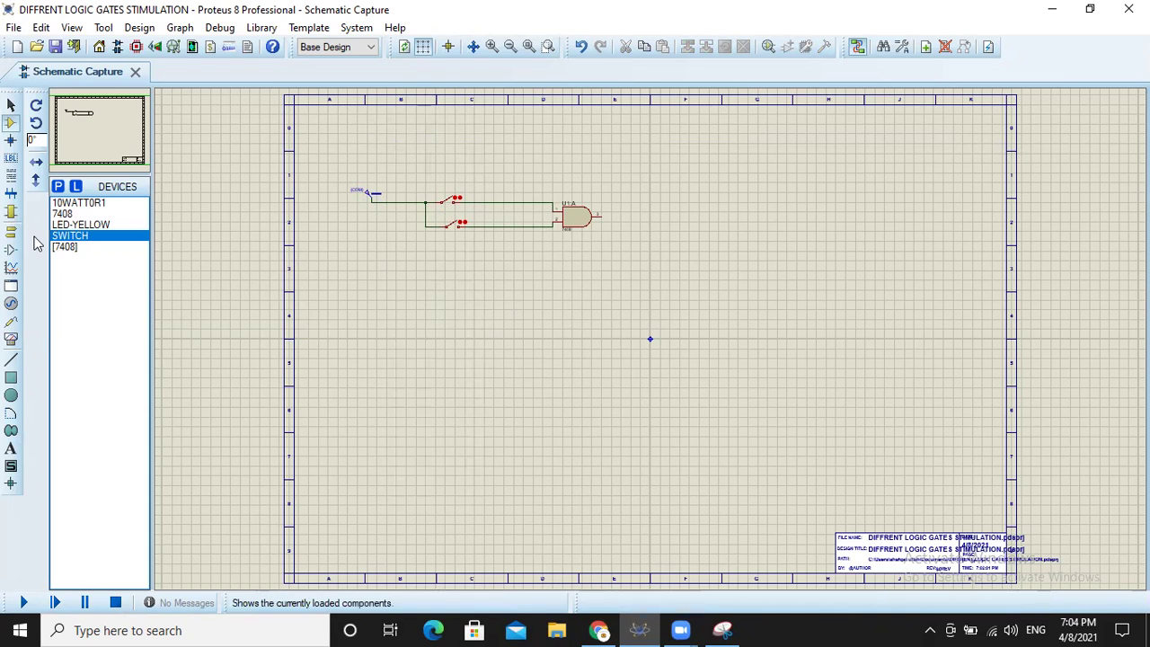
Place two 10WATT0R1 resistors side by side below the switches and the AND gate's input wires.
left_click(77, 203)
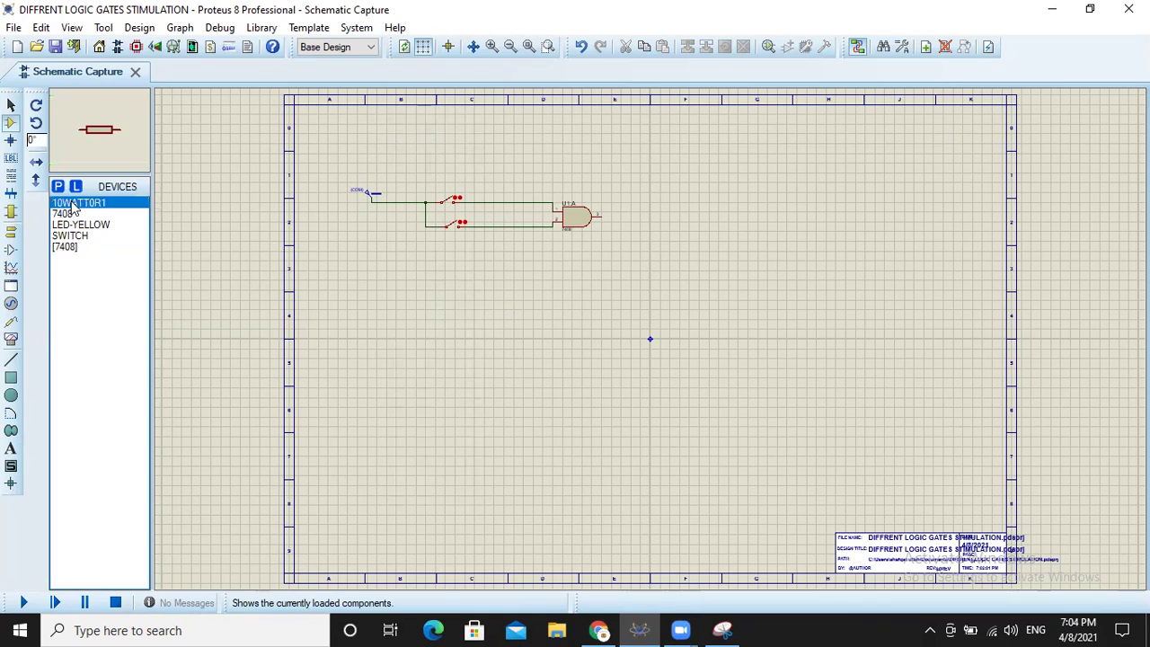
left_click(471, 256)
left_click(532, 252)
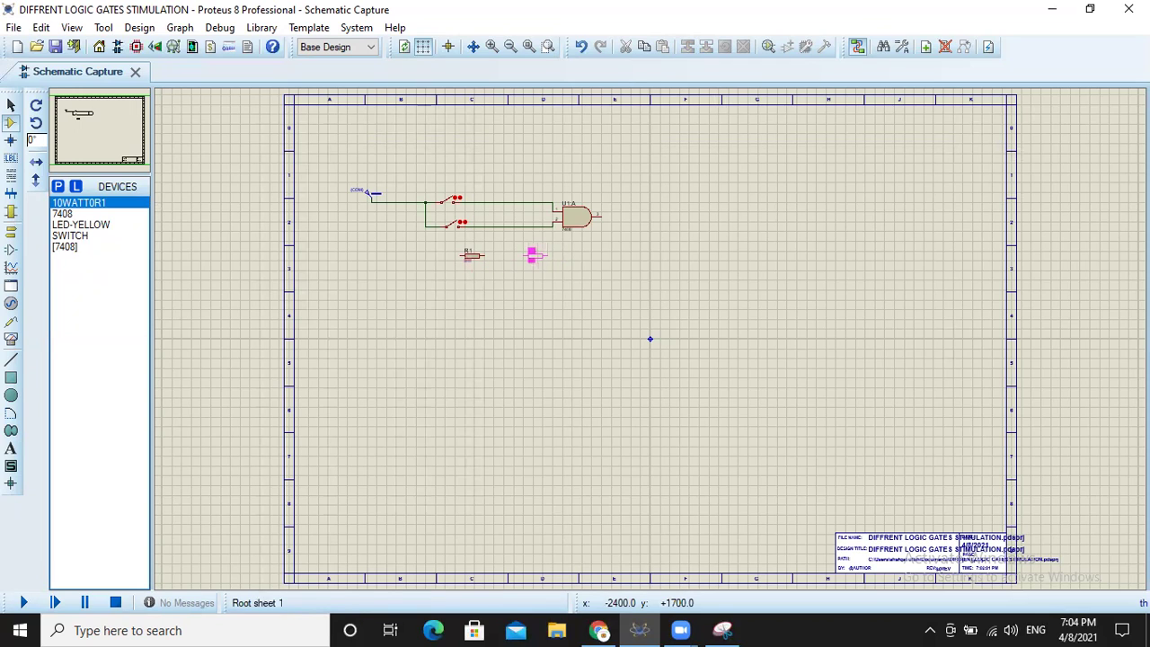
left_click(534, 252)
Rotate both resistors clockwise so they stand vertically.
right_click(476, 261)
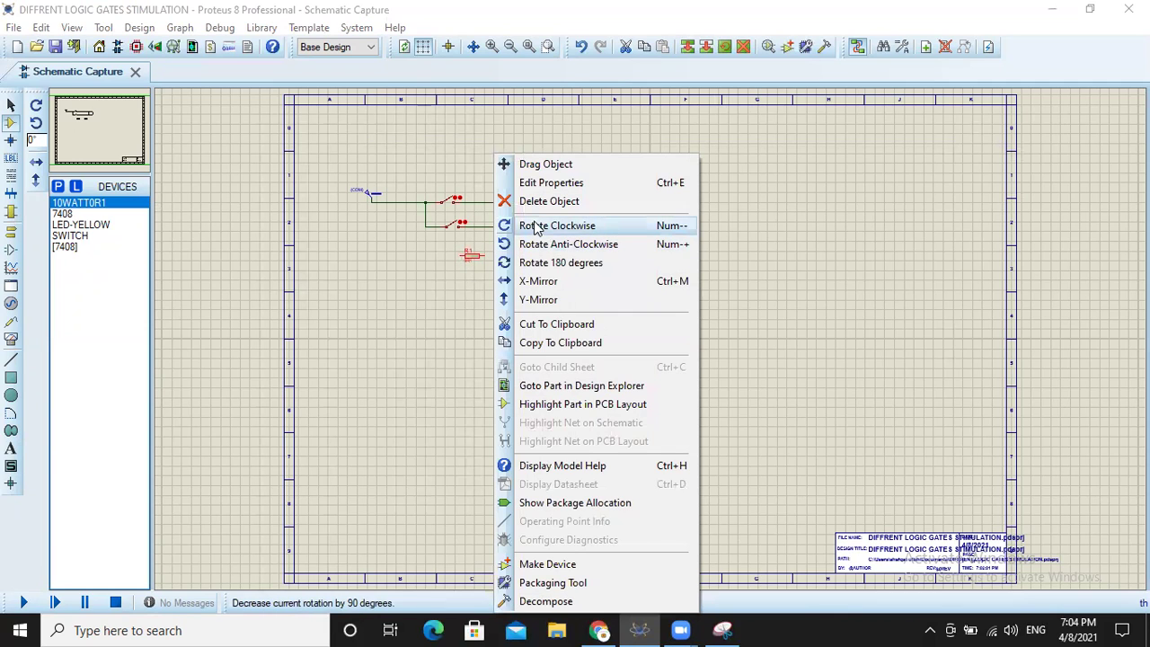
left_click(537, 230)
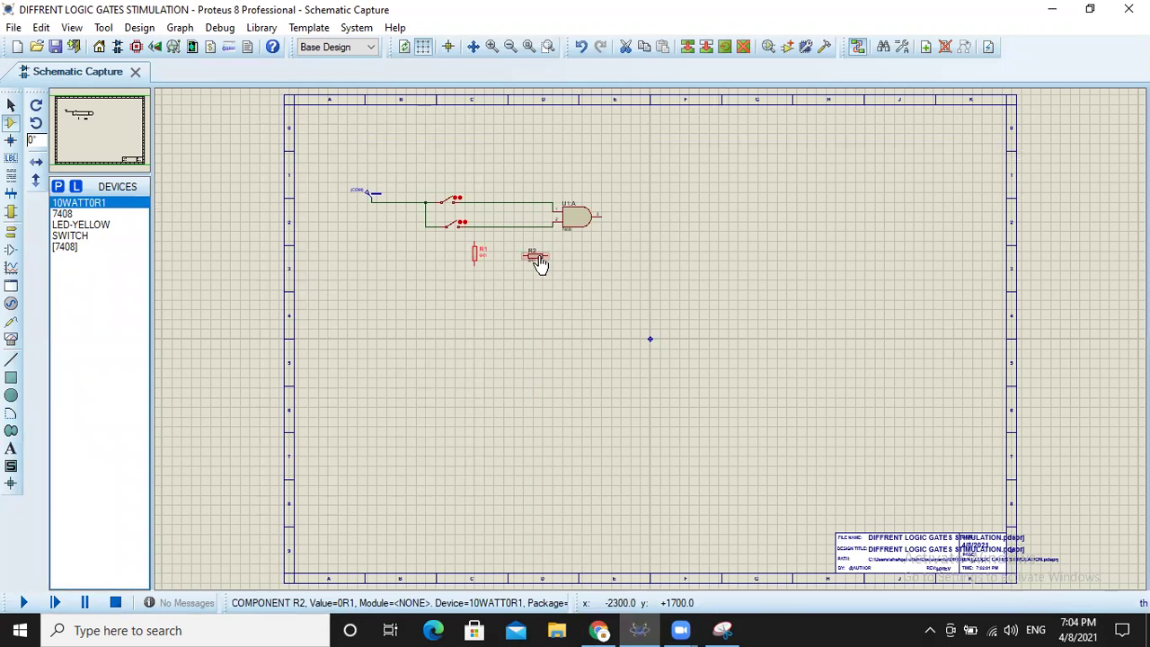
right_click(539, 258)
left_click(565, 225)
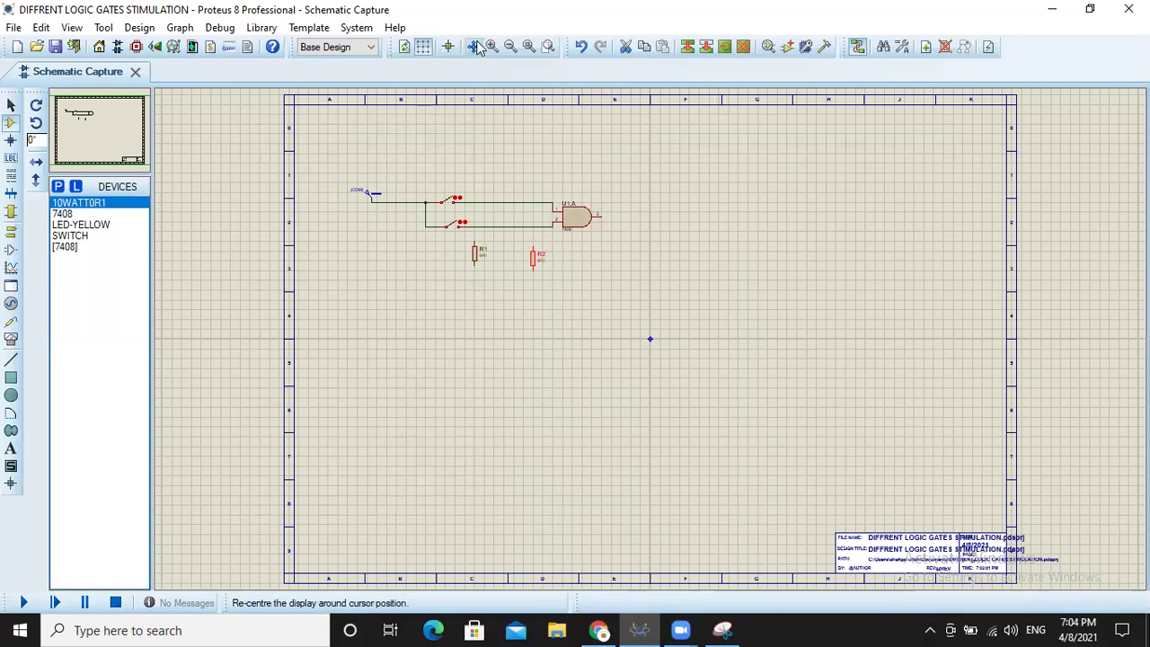
Set the value of resistor R1 to 10R1.
left_click(492, 49)
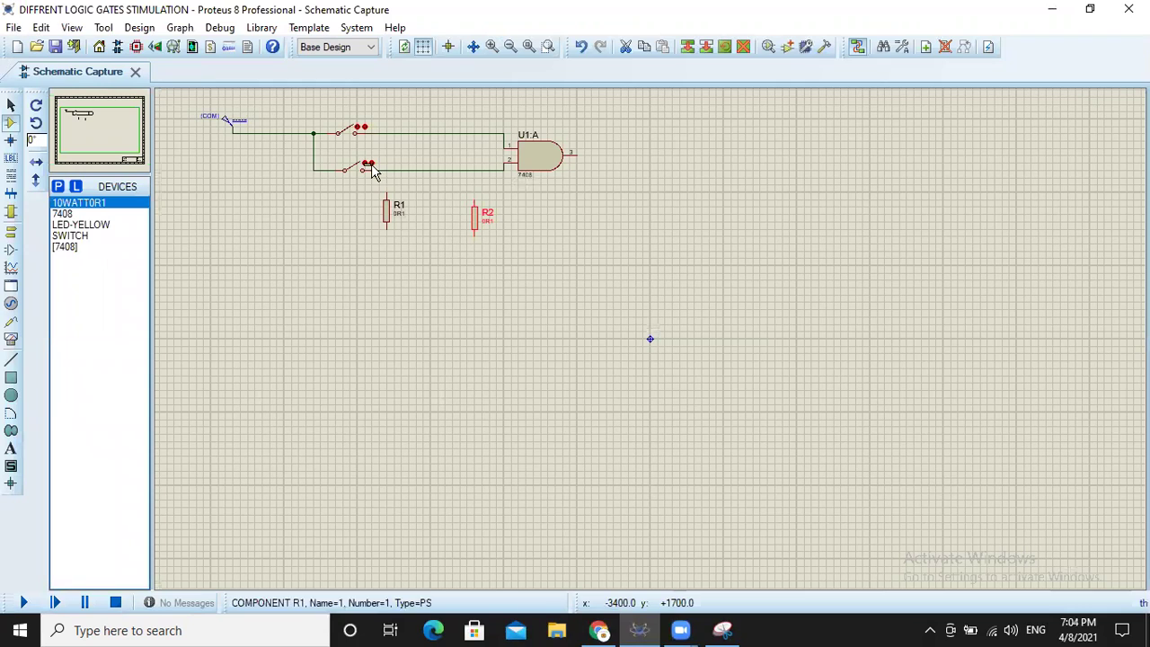
double_click(400, 208)
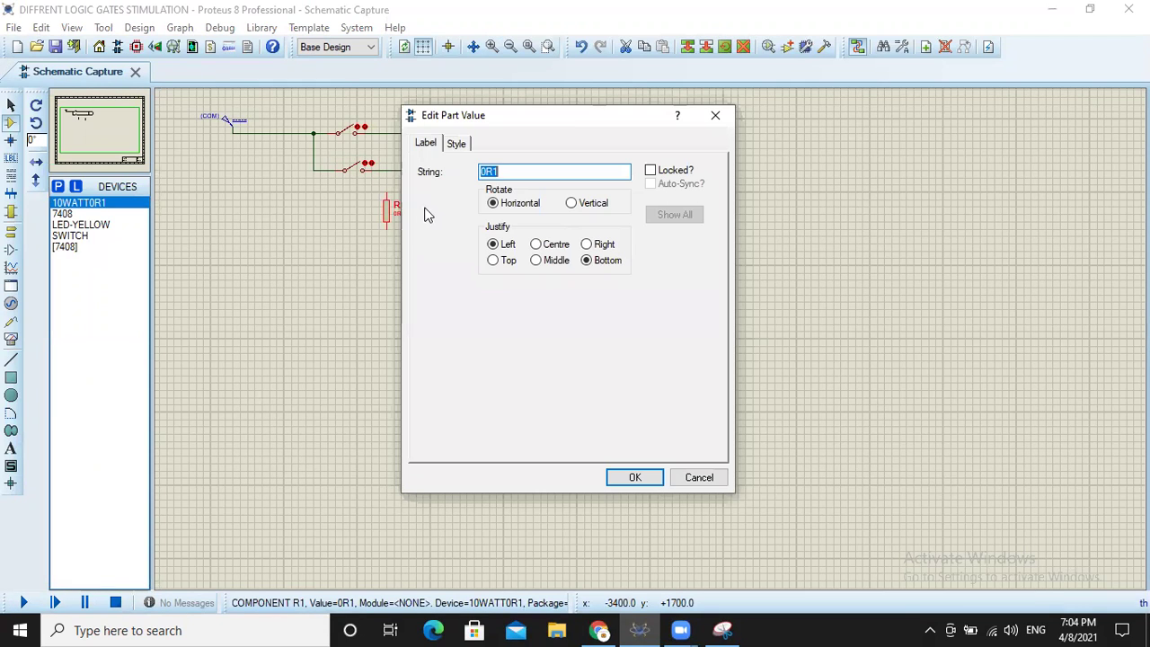
left_click(482, 173)
key("Delete")
type("10")
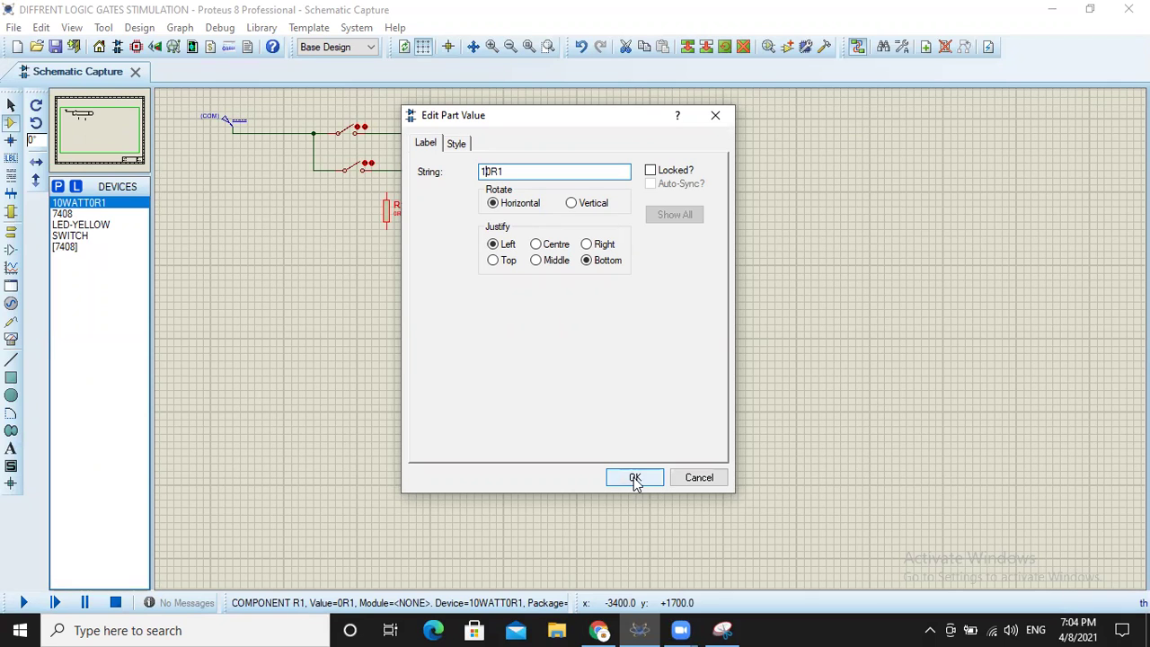
left_click(634, 478)
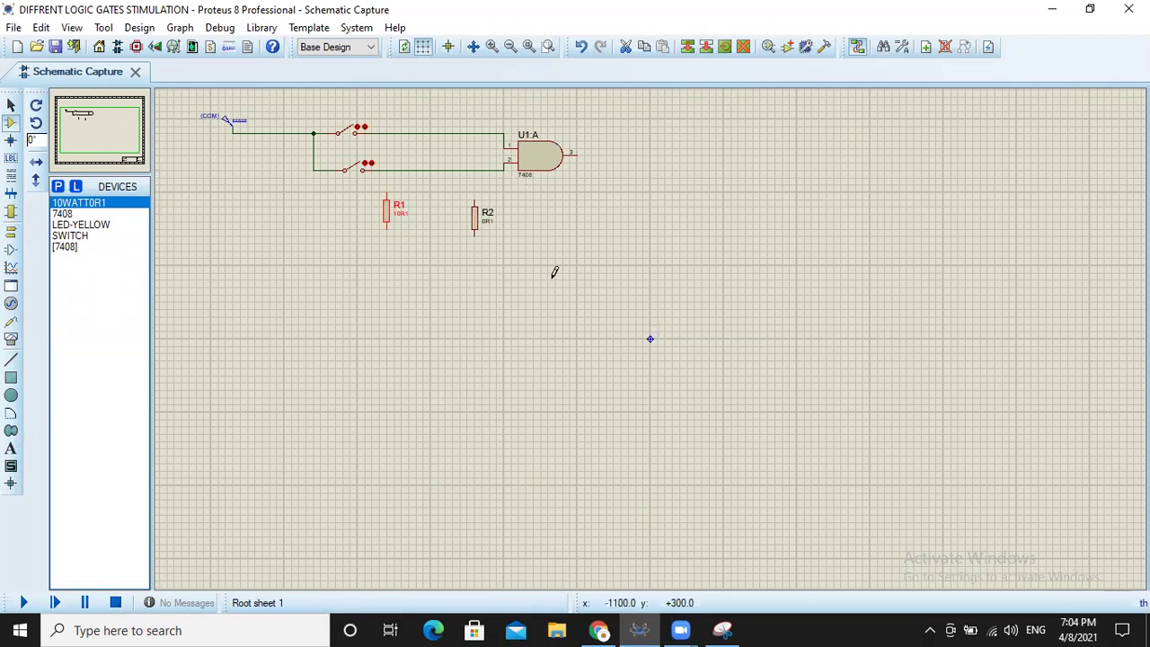
Set the value of resistor R2 to 1kR1.
double_click(485, 224)
type("1")
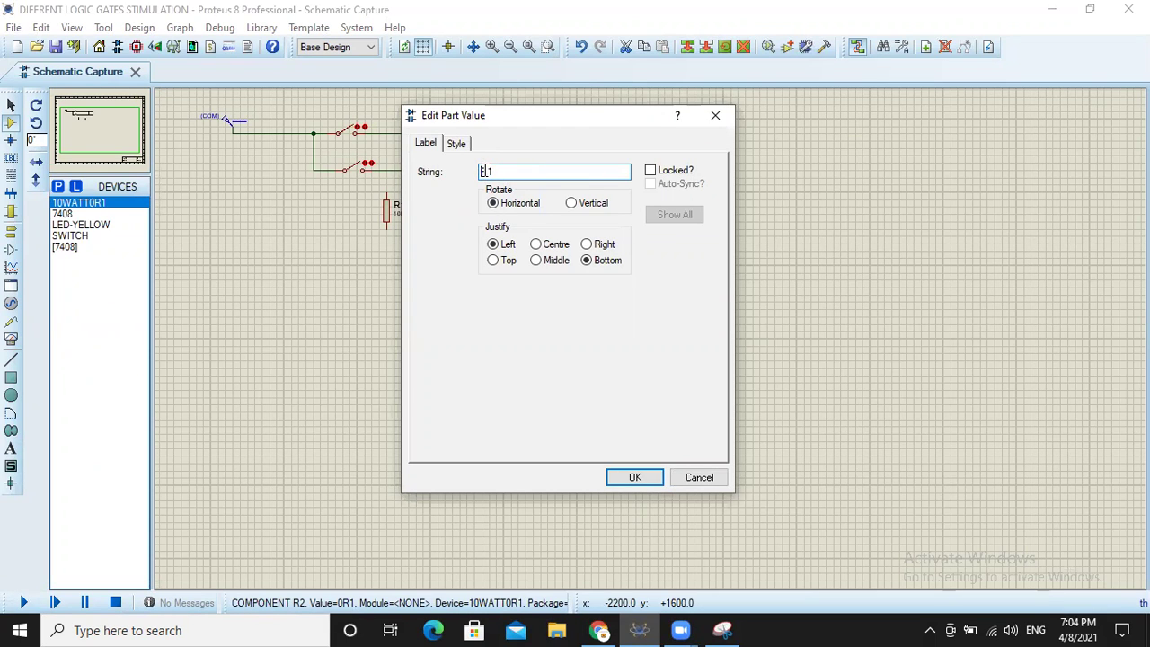
key("BackSpace")
key("BackSpace")
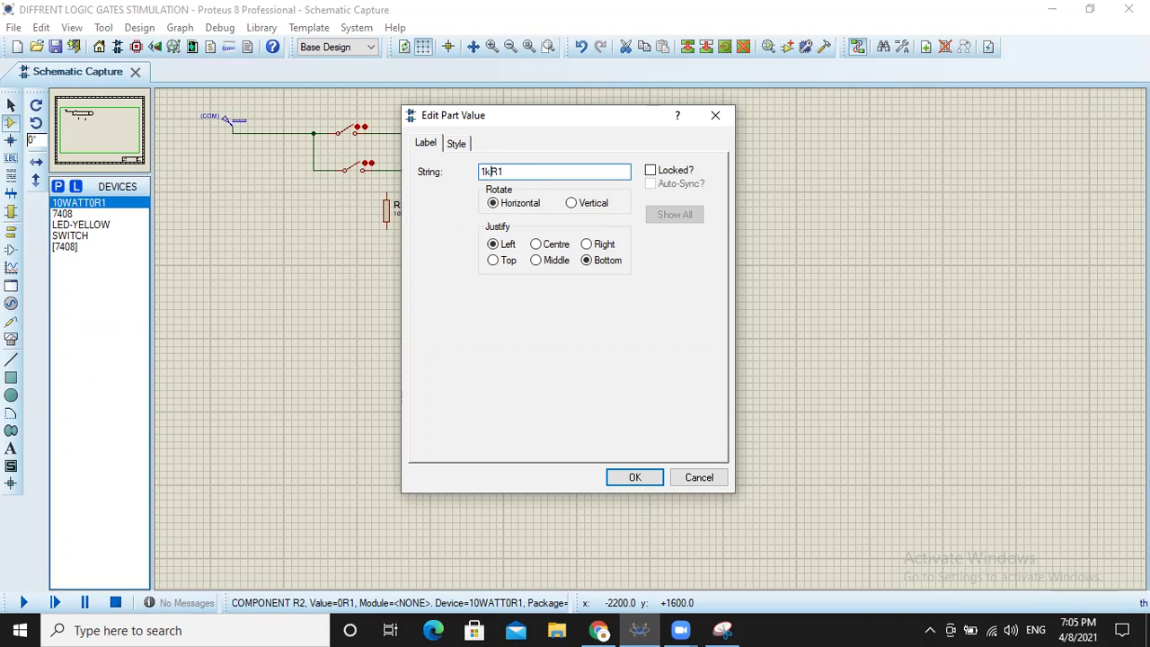
left_click(643, 481)
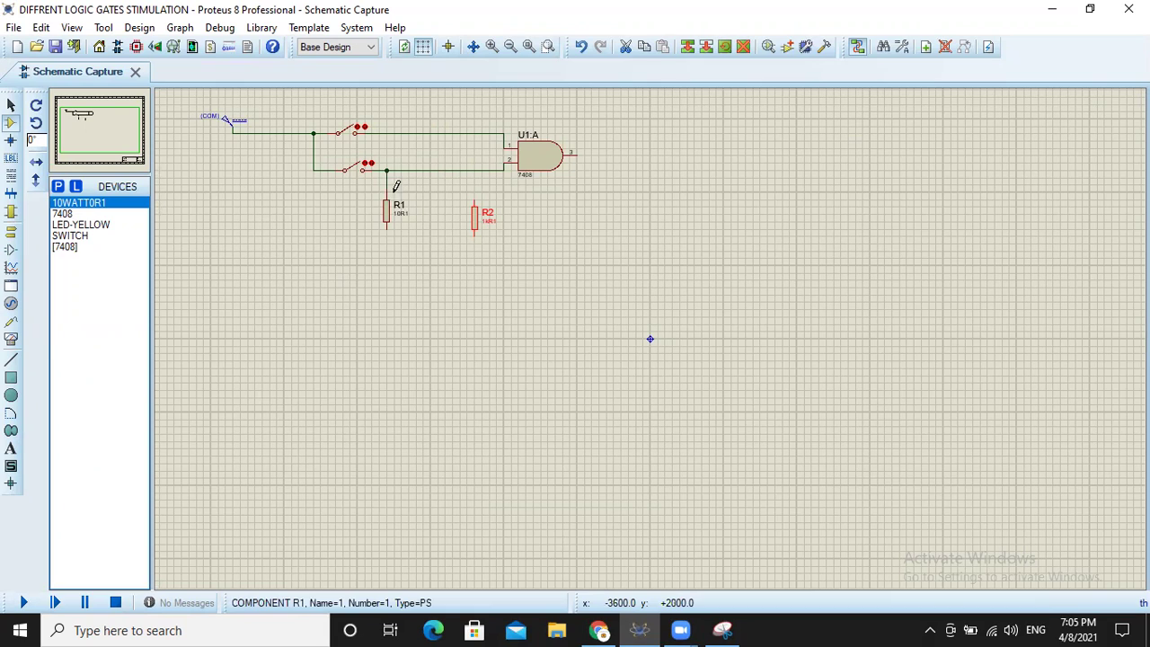
Wire R1's upper end to the lower switch's output line and R2's upper end to the upper switch's output line.
left_click(474, 136)
left_click(475, 201)
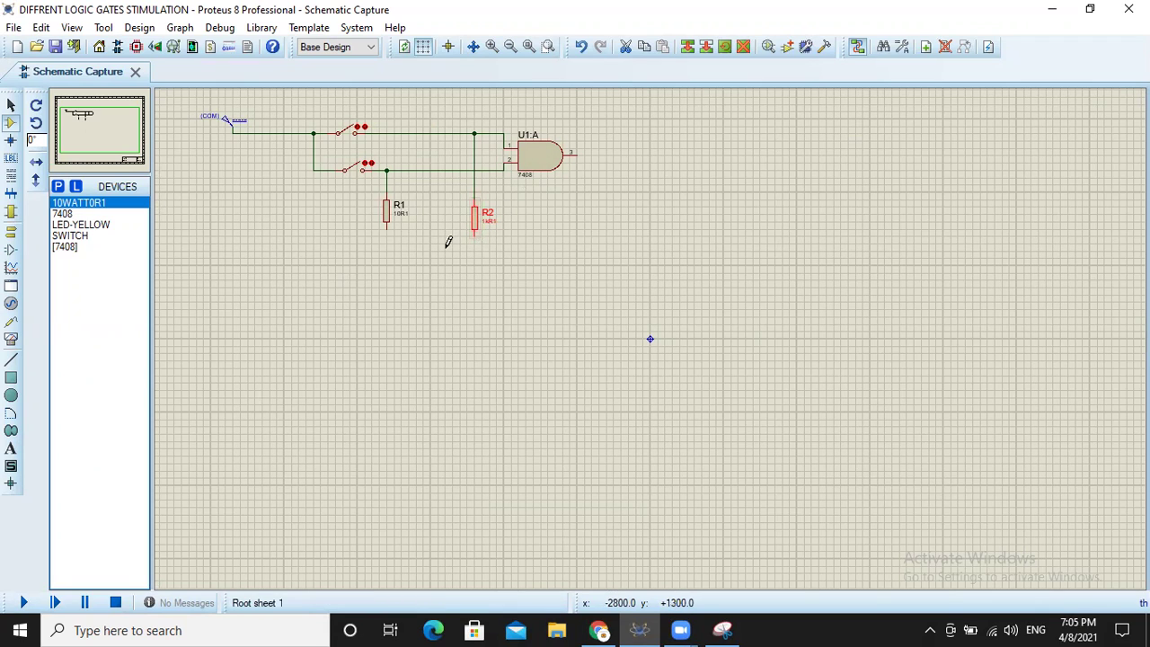
left_click(450, 243)
Run a wire from the lower end of each resistor down and right to its own free endpoint below the AND gate.
left_click(475, 229)
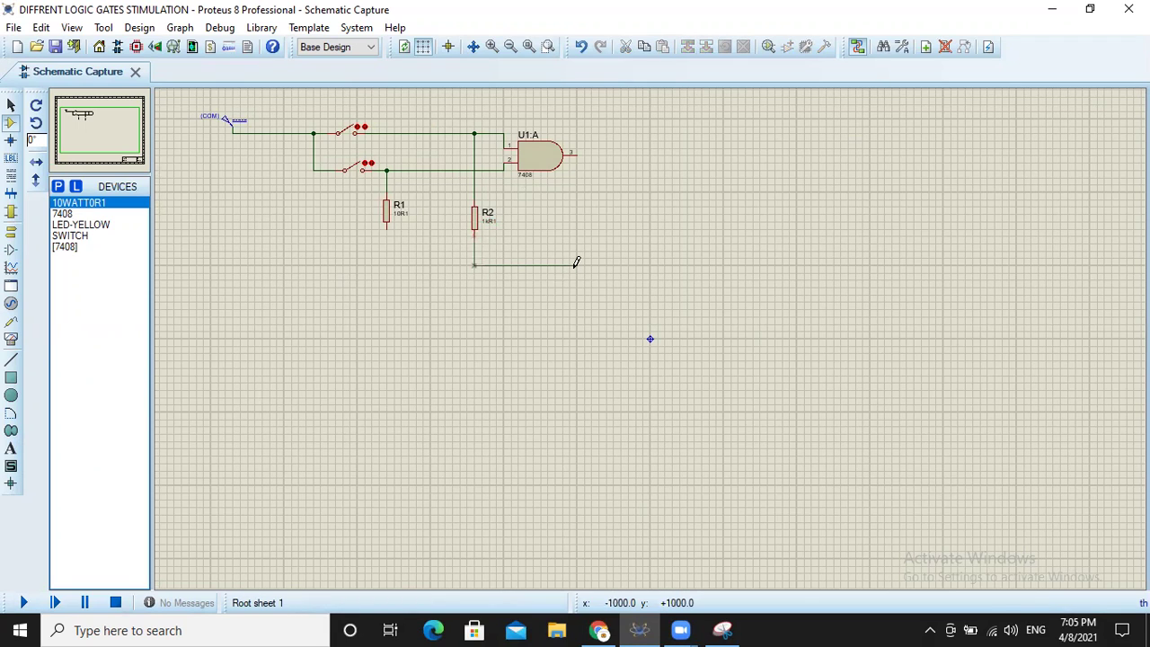
double_click(578, 263)
left_click(390, 231)
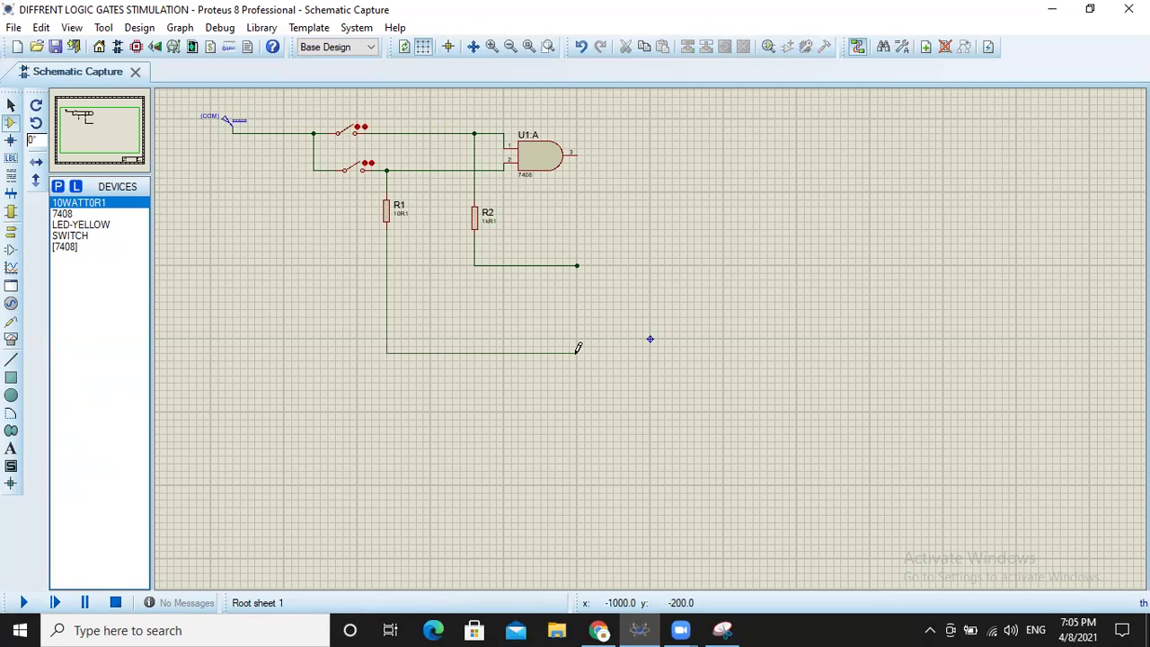
double_click(578, 352)
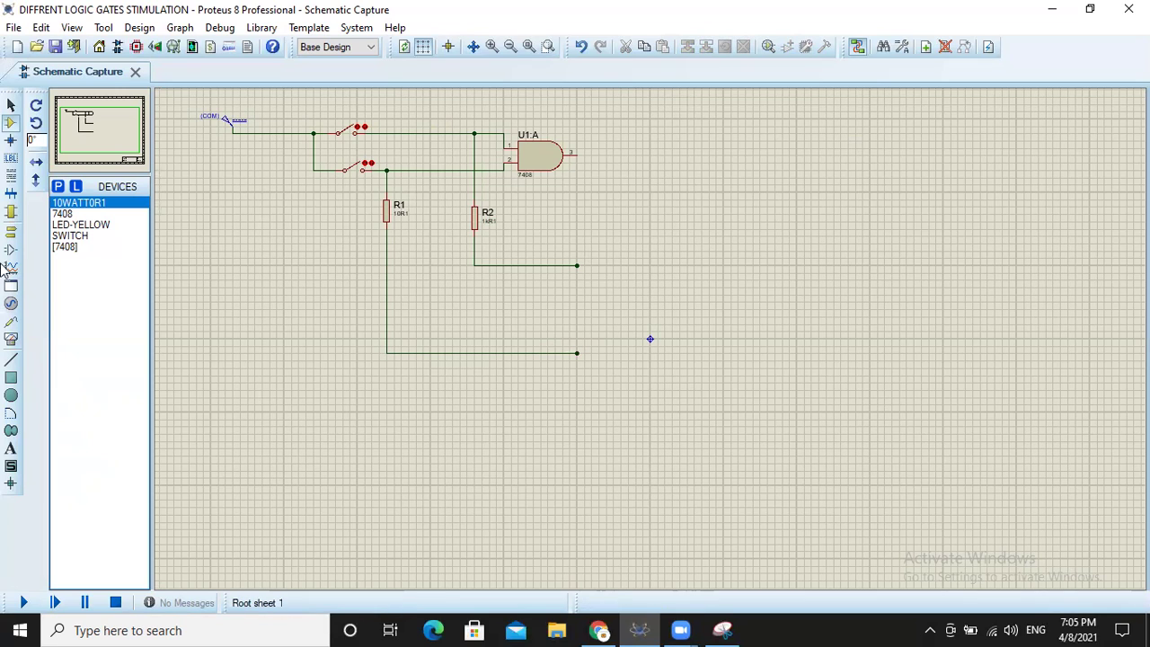
Place a yellow LED to the lower right of the AND gate and wire the gate's output to the LED's upper pin.
left_click(86, 224)
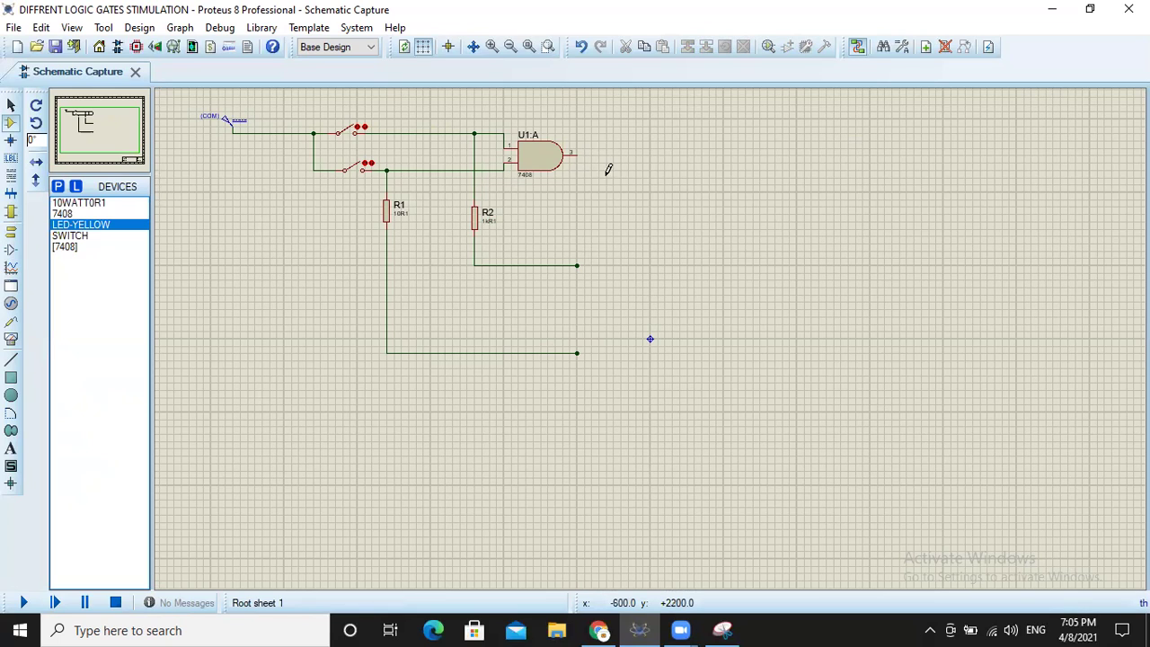
left_click(613, 184)
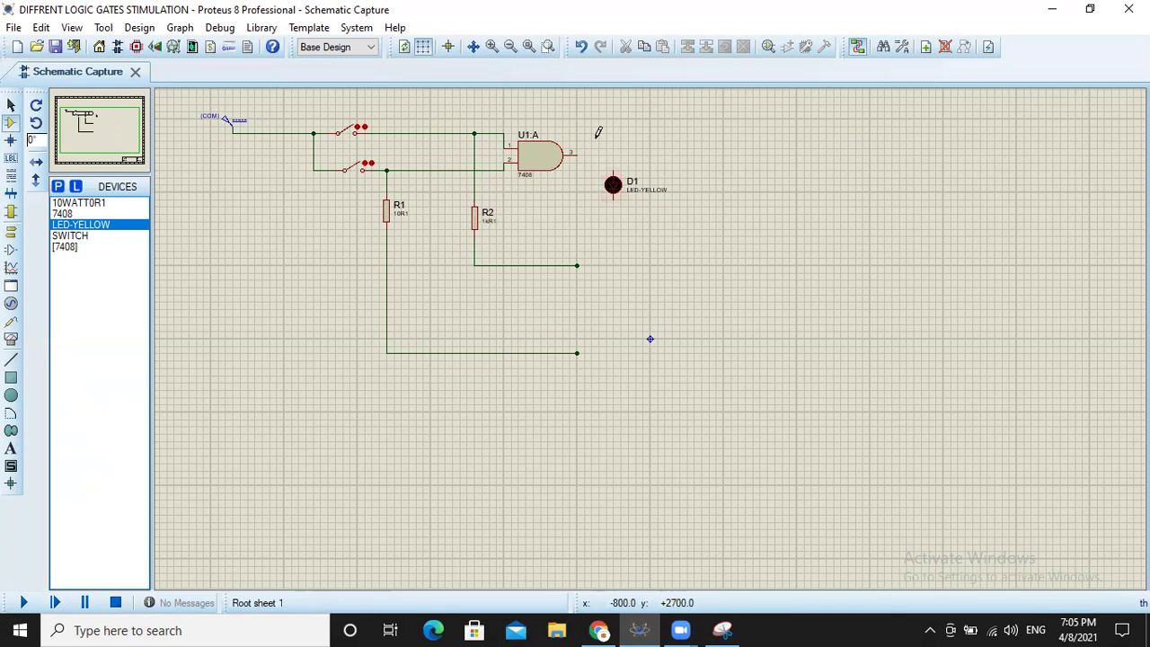
left_click(579, 148)
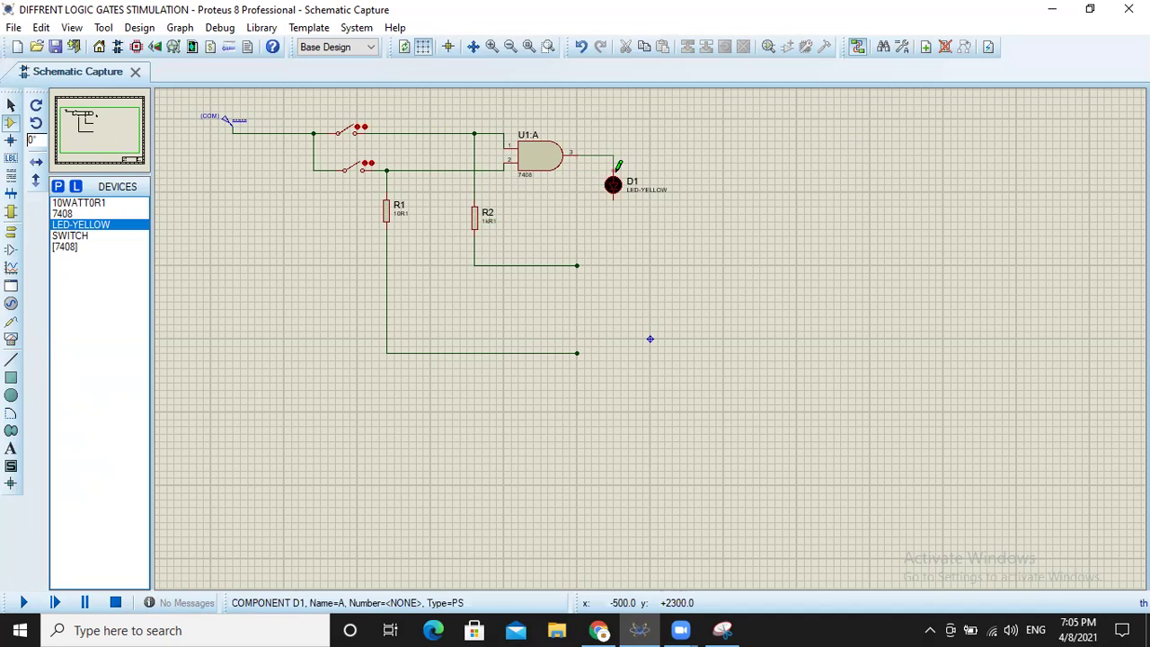
Place ground terminals at the free ends of both resistor wires and at the LED's lower pin.
left_click(16, 232)
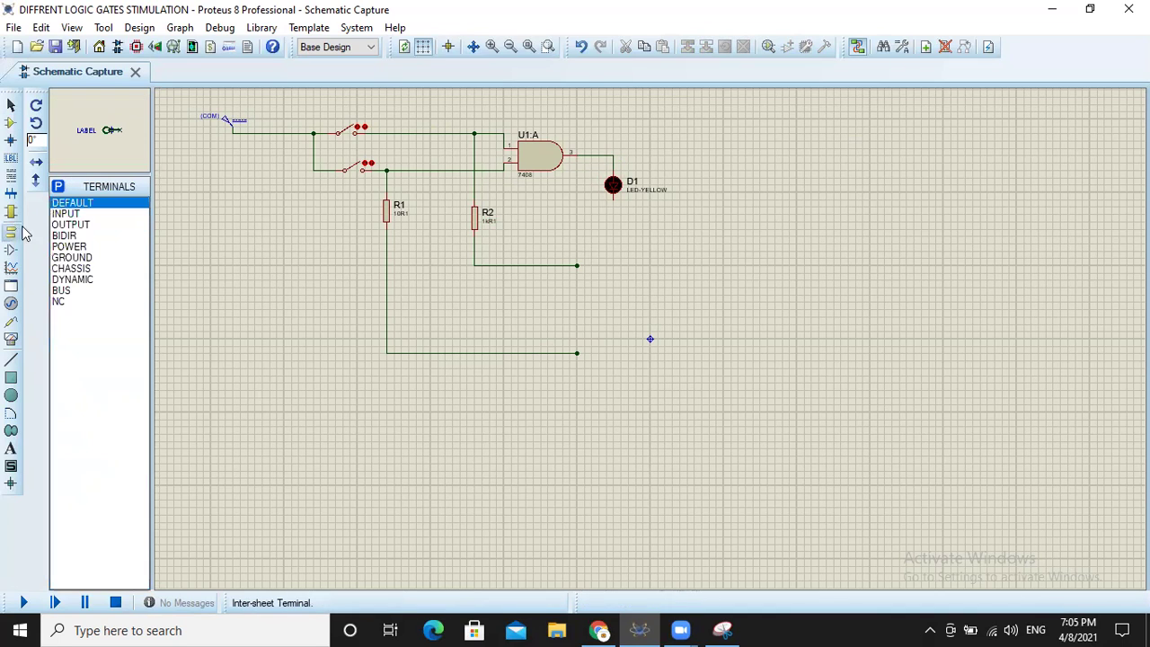
left_click(72, 258)
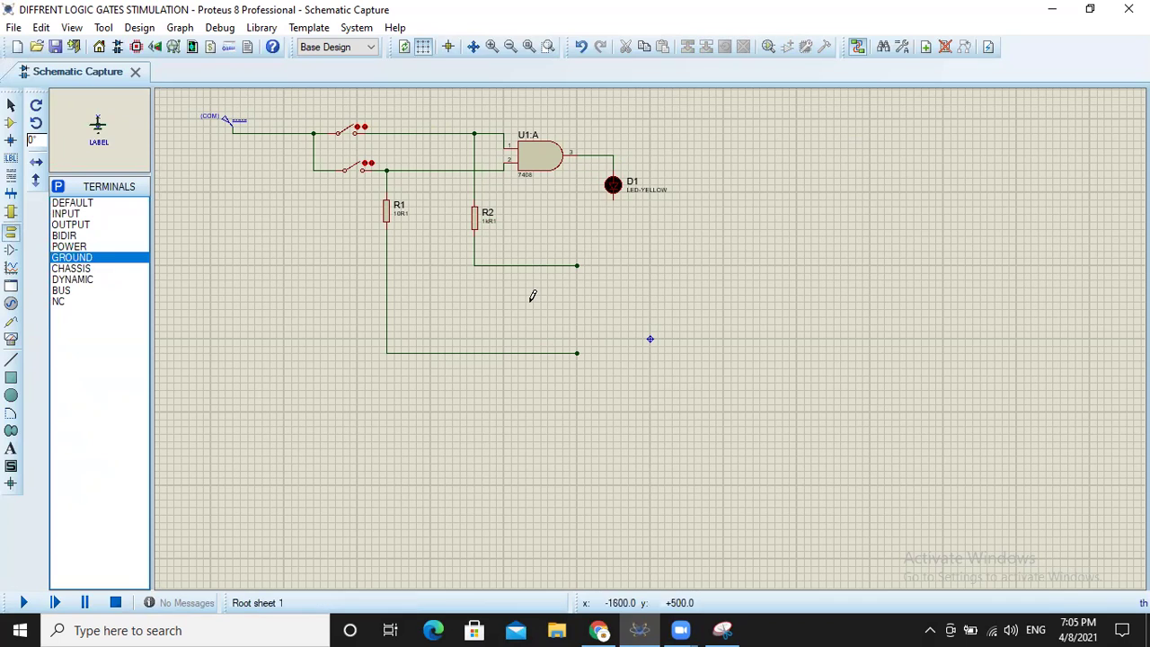
left_click(577, 274)
left_click(577, 359)
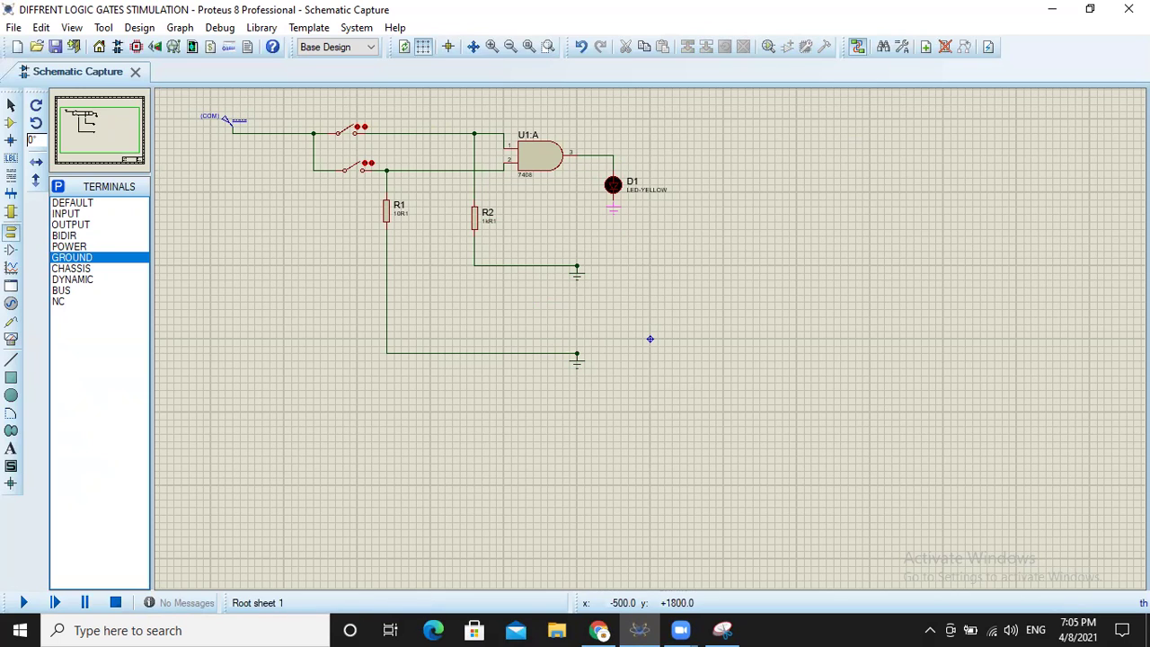
left_click(613, 209)
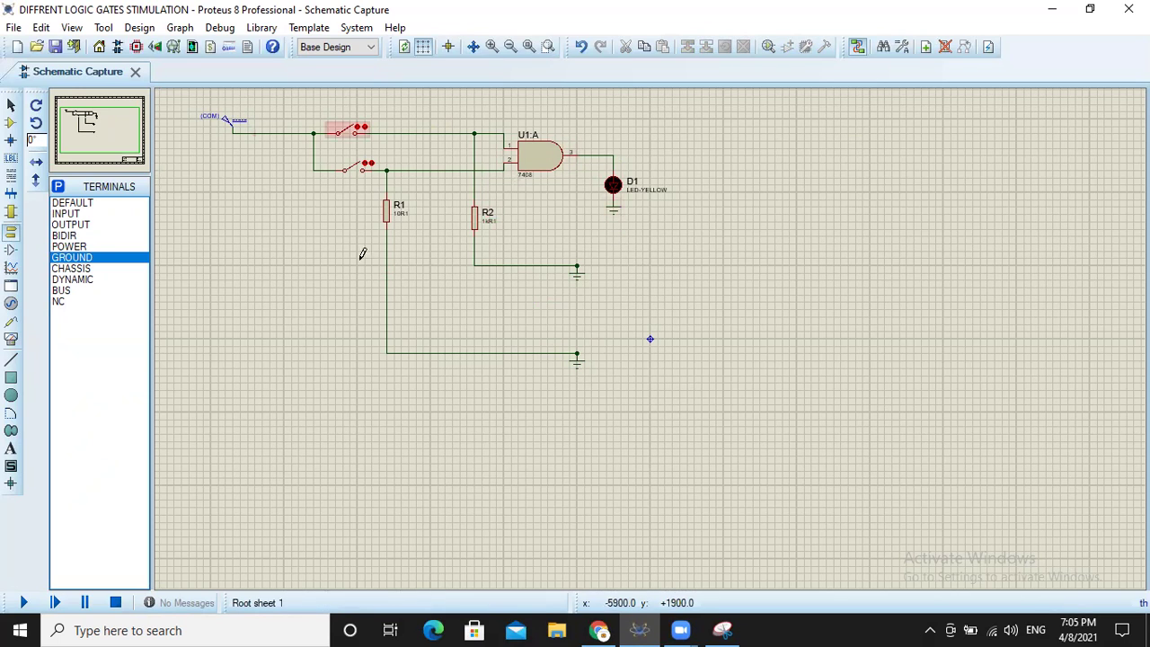
Test the AND gate circuit by running the simulation, closing both switches, and stopping it.
left_click(23, 603)
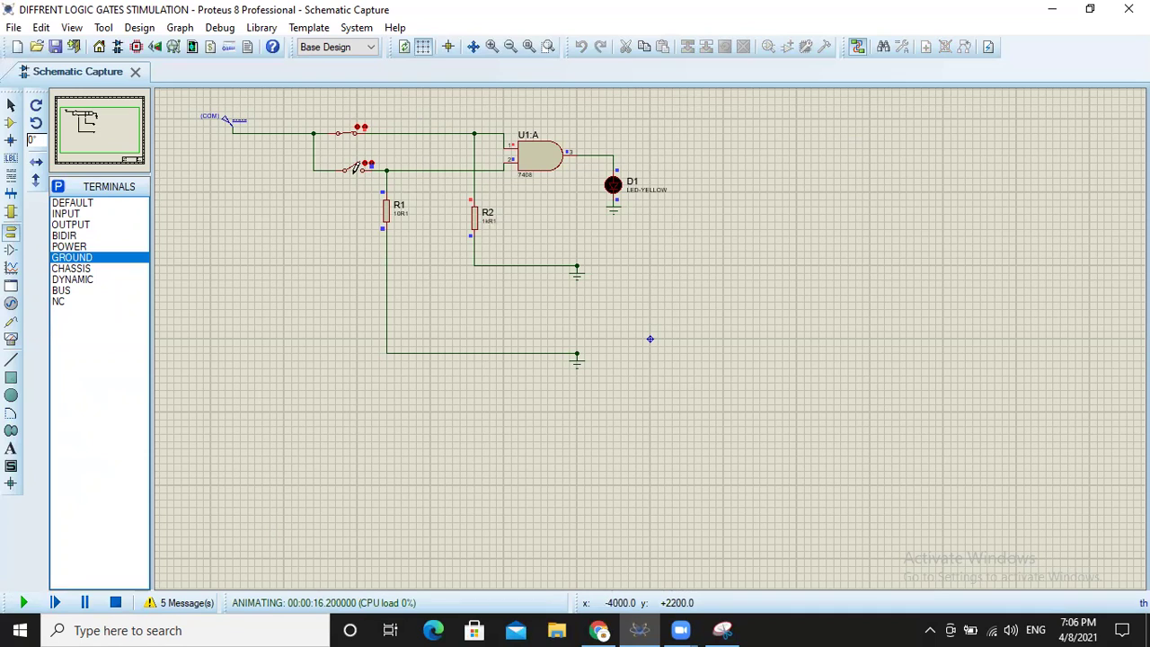
left_click(351, 174)
left_click(115, 602)
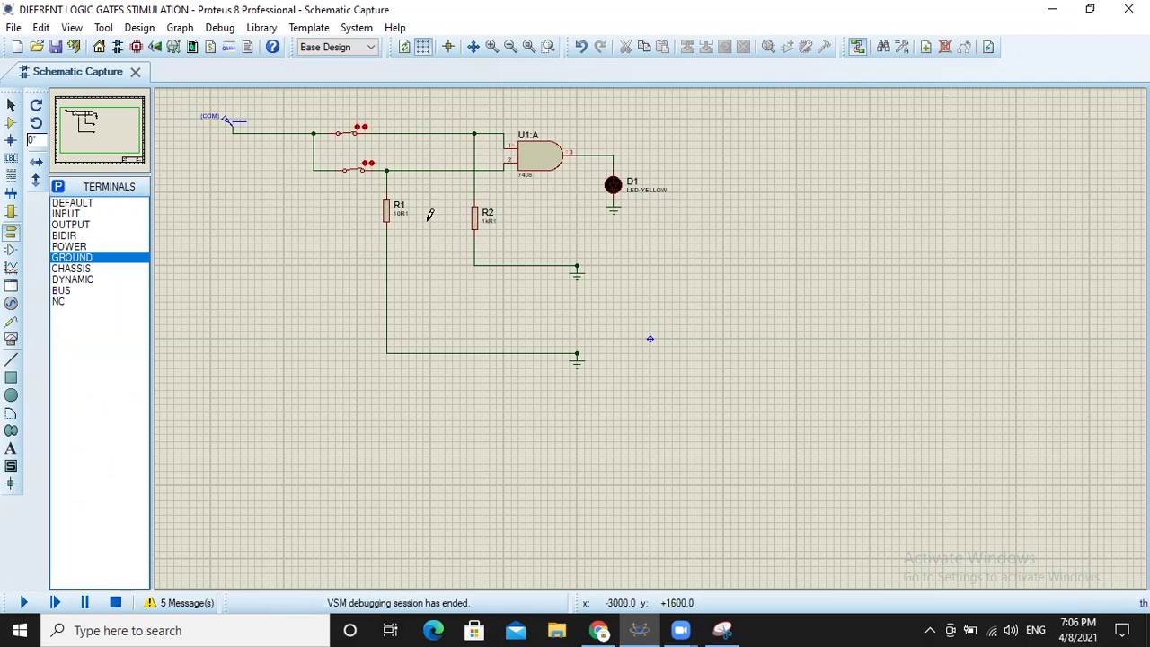
Delete the 7408 AND gate and place a 7432 OR gate from the device library in its position.
right_click(540, 155)
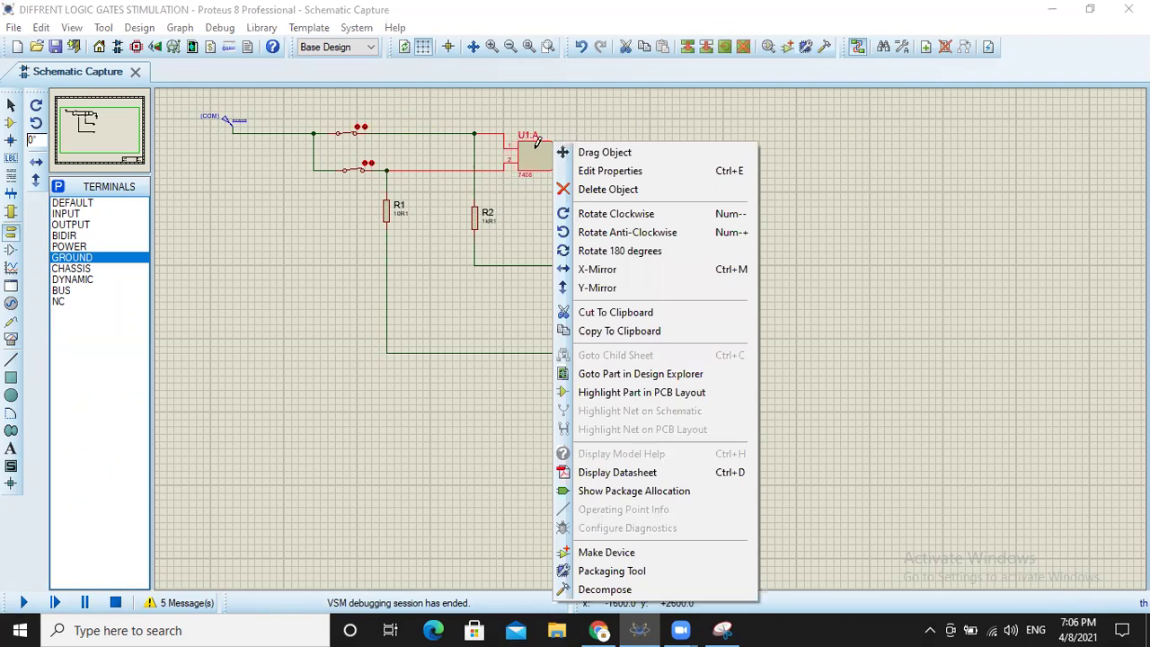
left_click(626, 193)
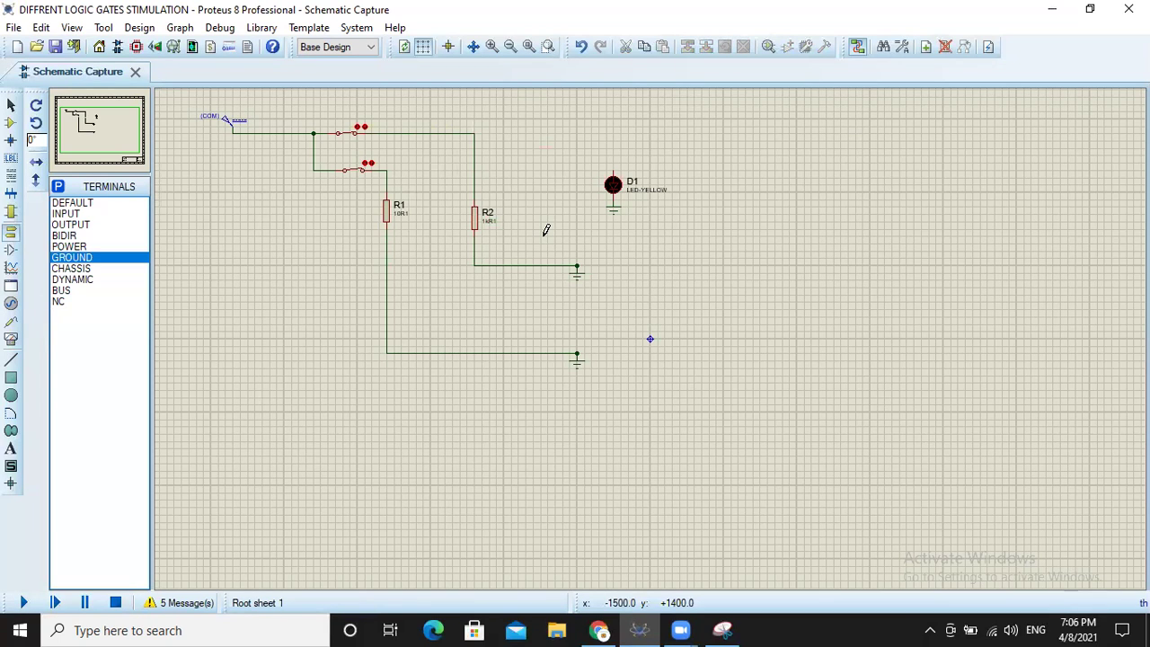
left_click(11, 124)
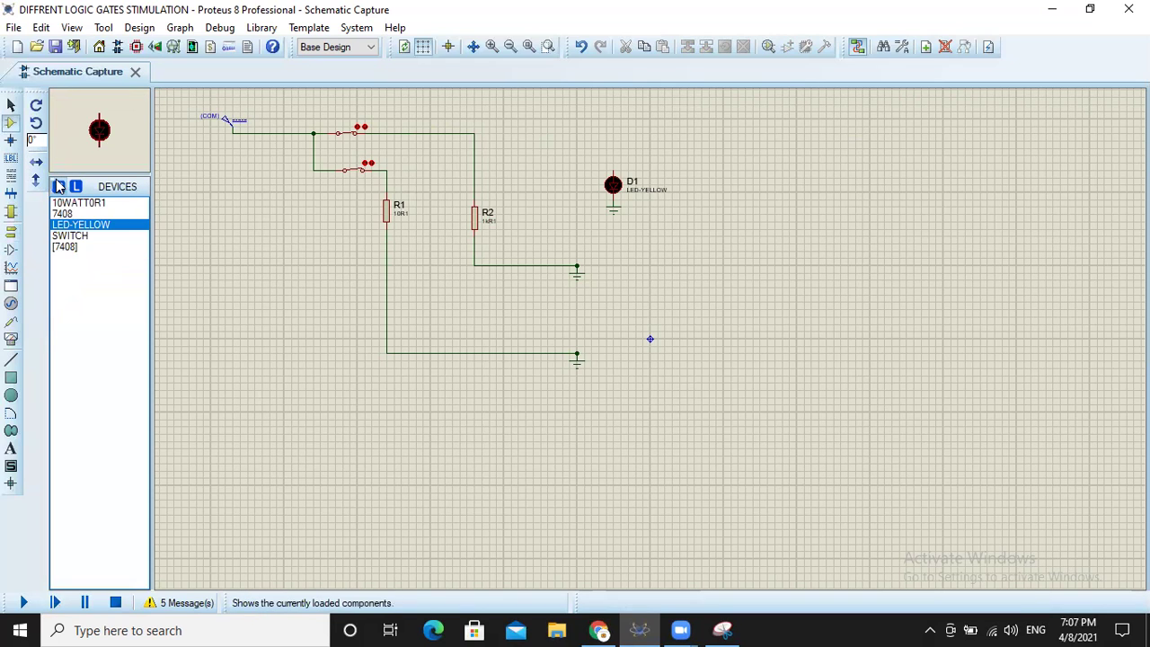
left_click(58, 186)
type("7432")
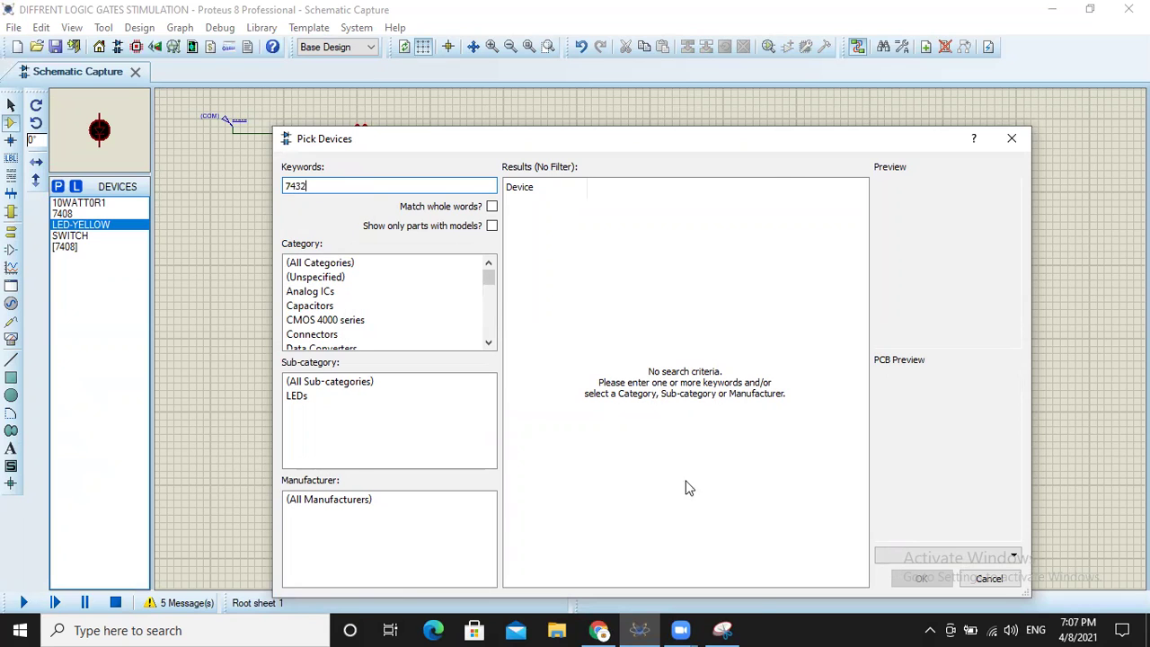
left_click(917, 578)
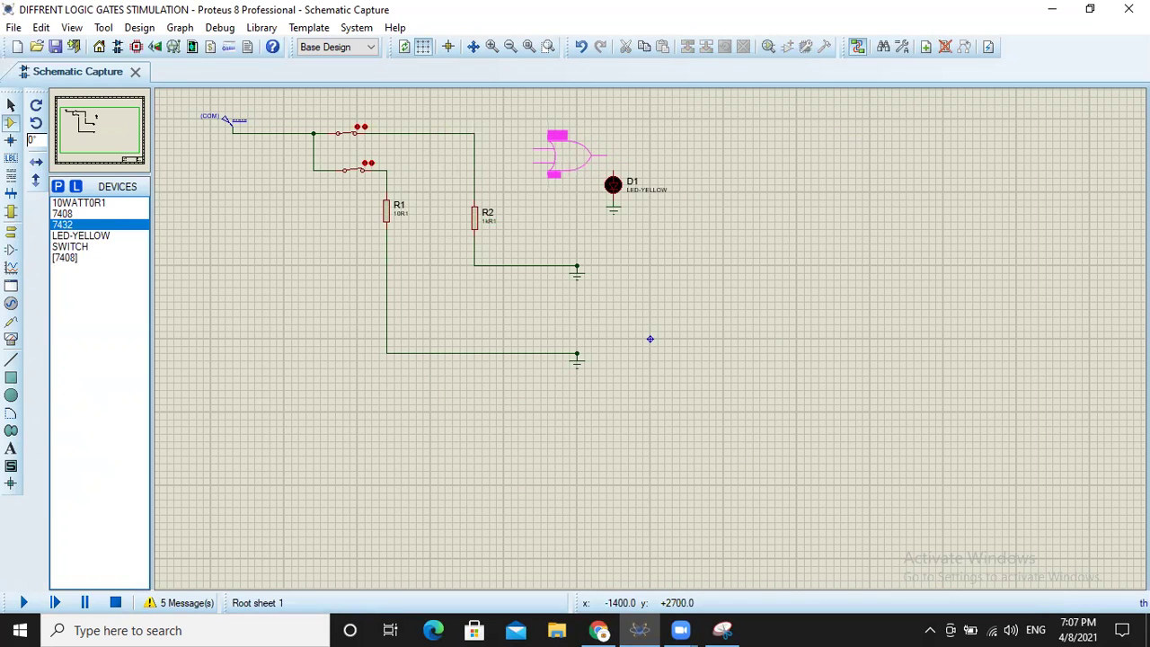
left_click(567, 147)
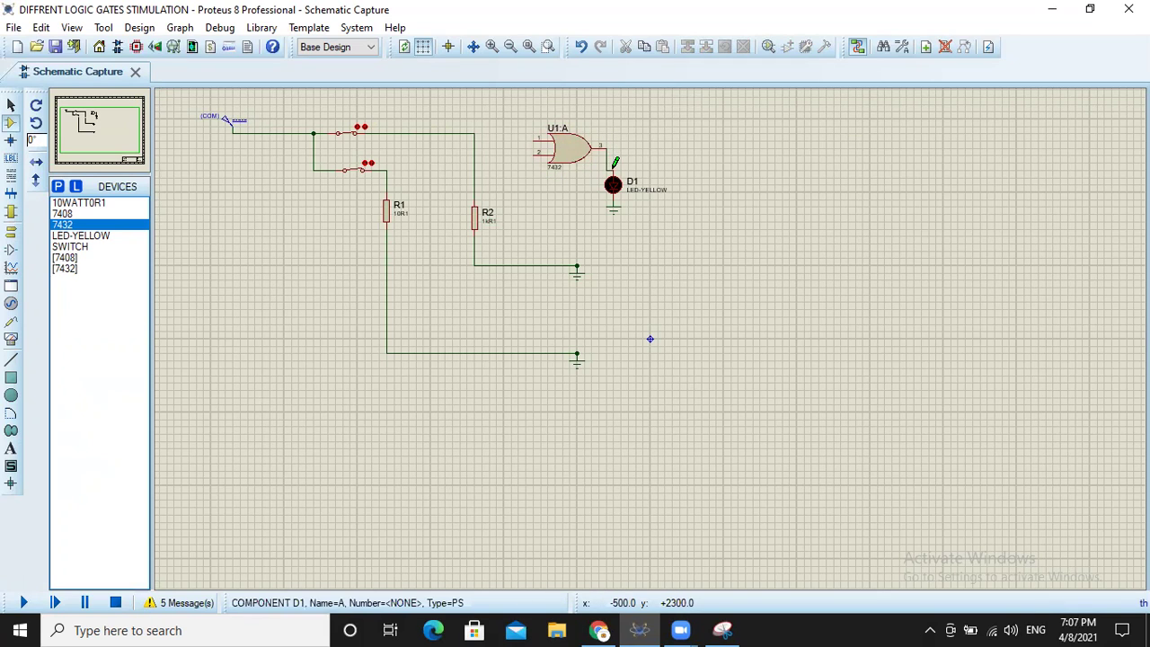
Wire the OR gate's output to the LED, input 1 to R2's line and input 2 to R1's line.
left_click(613, 169)
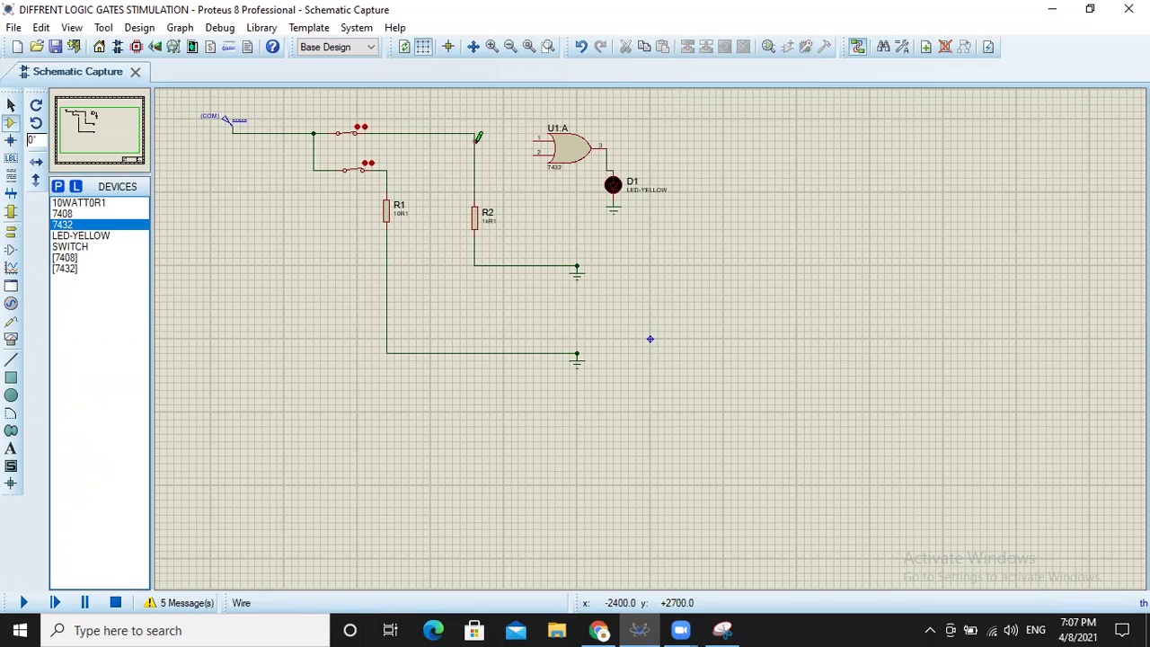
left_click(475, 140)
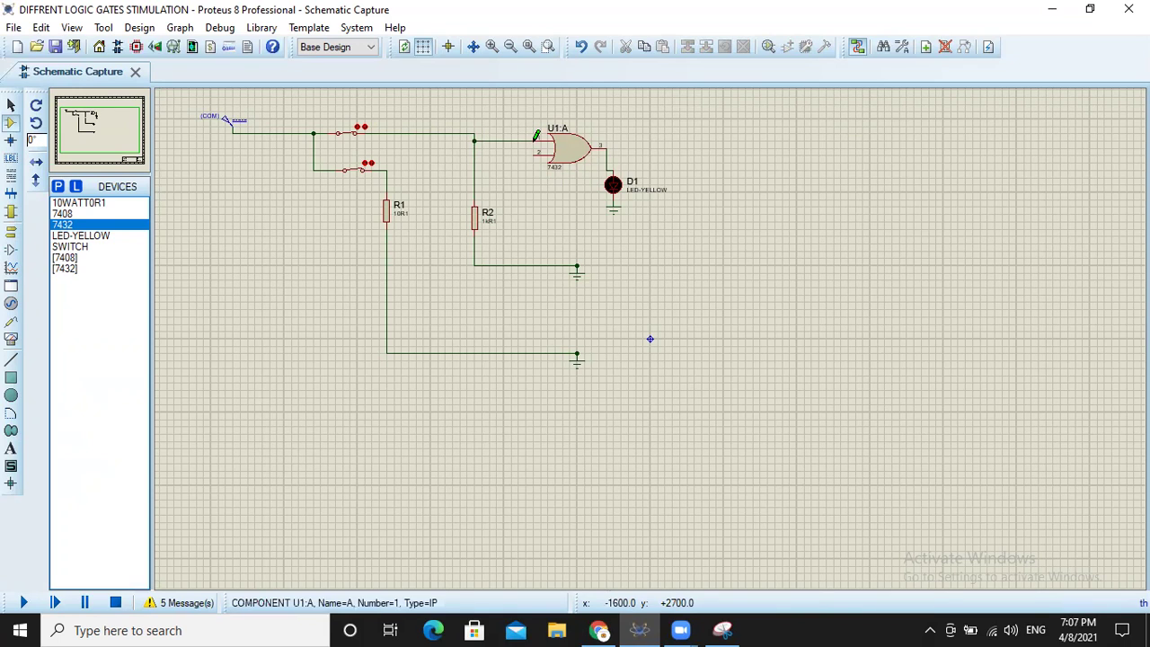
left_click(535, 139)
left_click(388, 170)
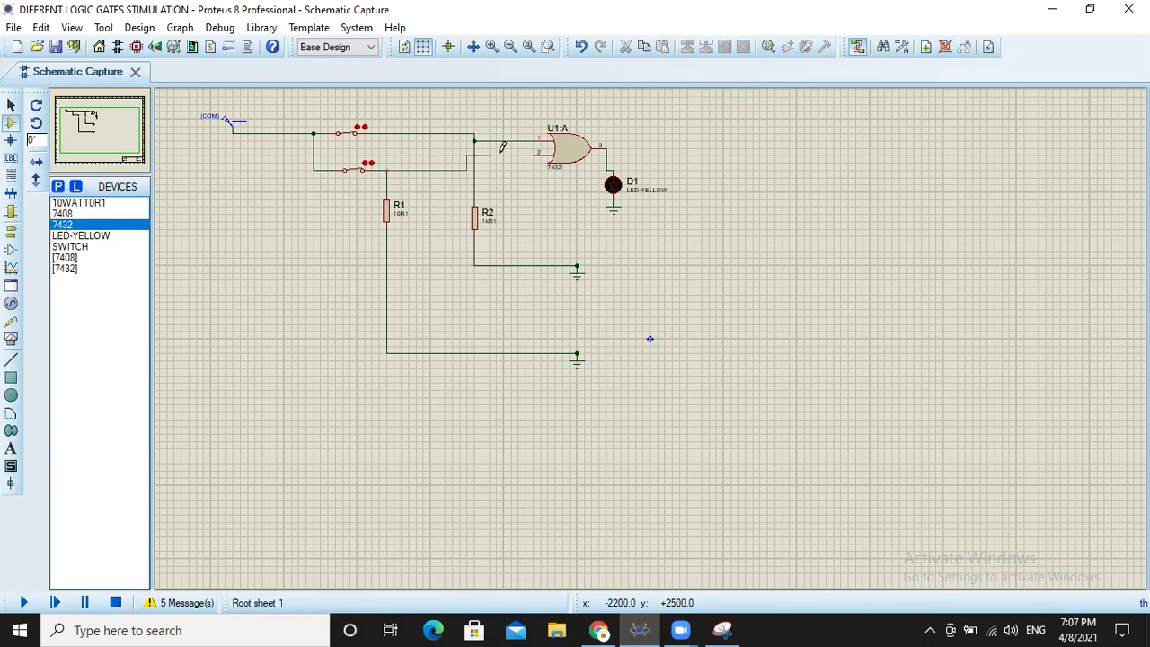
left_click(537, 154)
Test the OR gate circuit by running the simulation, opening both switches, and stopping it.
left_click(24, 603)
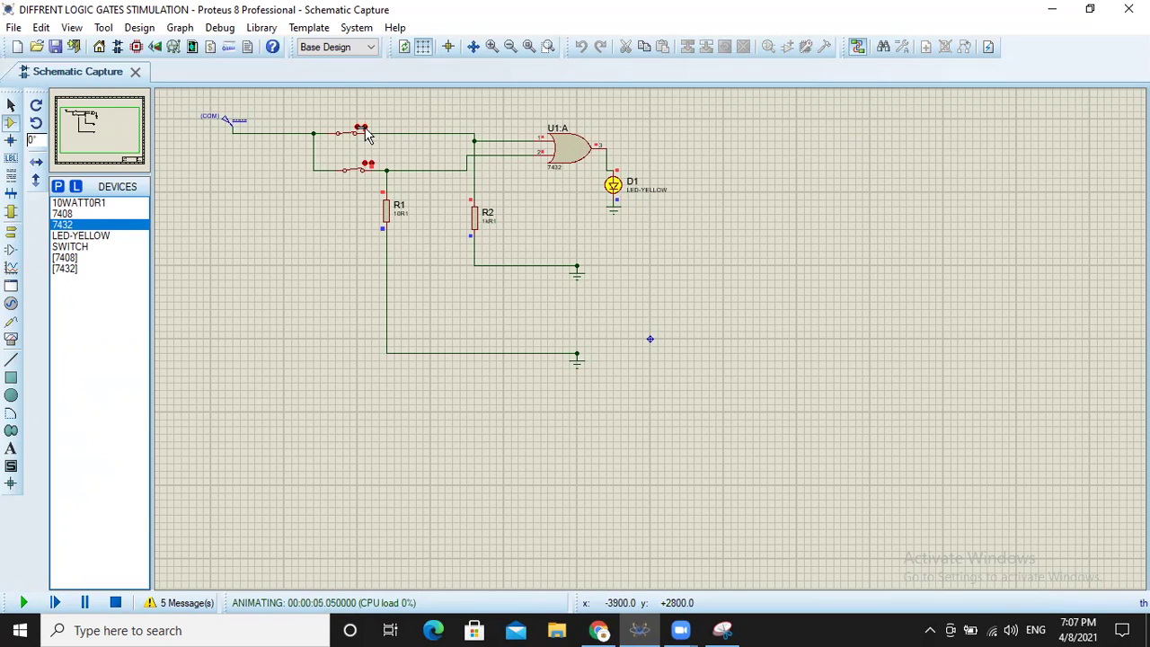
left_click(349, 142)
left_click(353, 171)
left_click(115, 603)
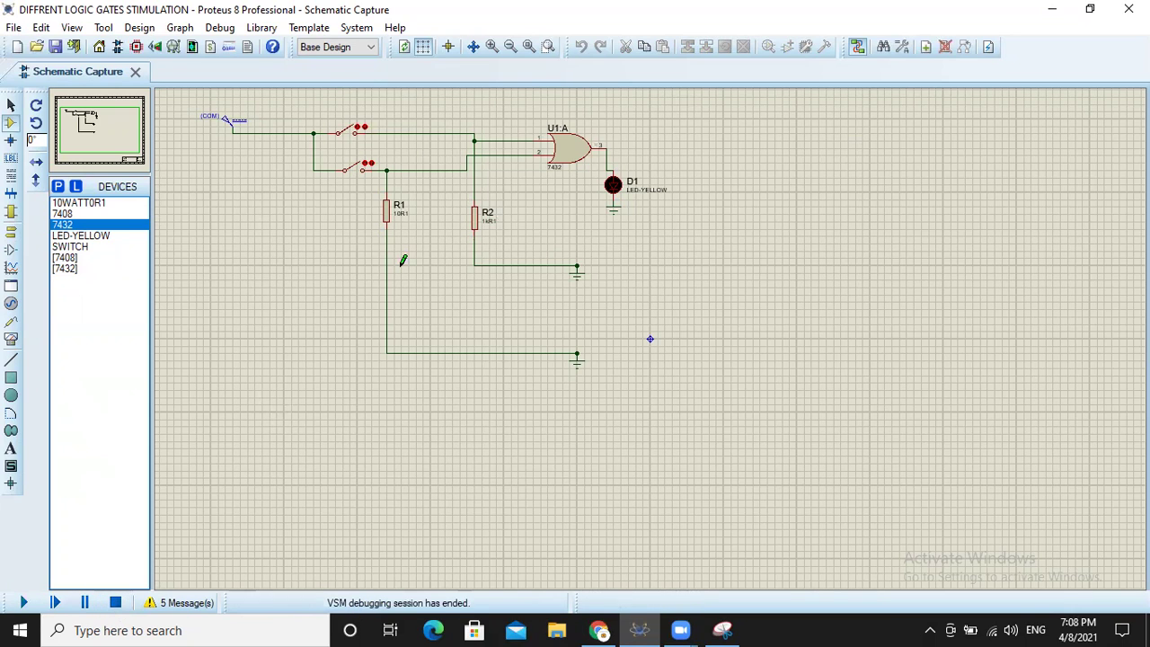
Delete the 7432 OR gate and place a 7404 inverter from the device library in its position.
right_click(586, 150)
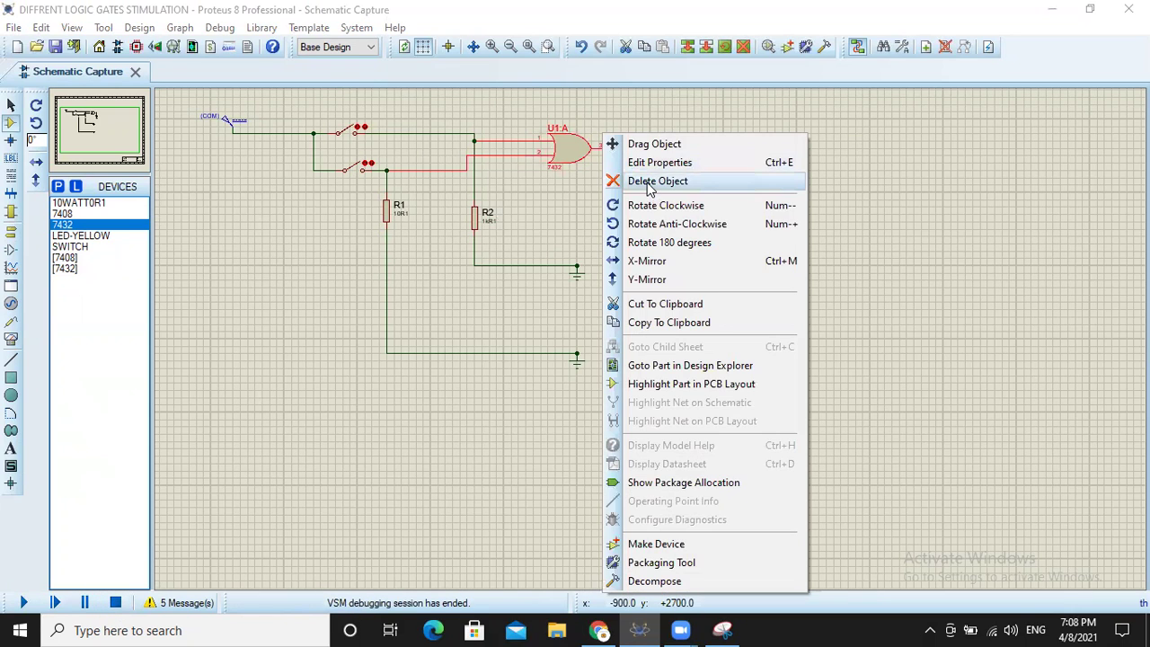
left_click(651, 179)
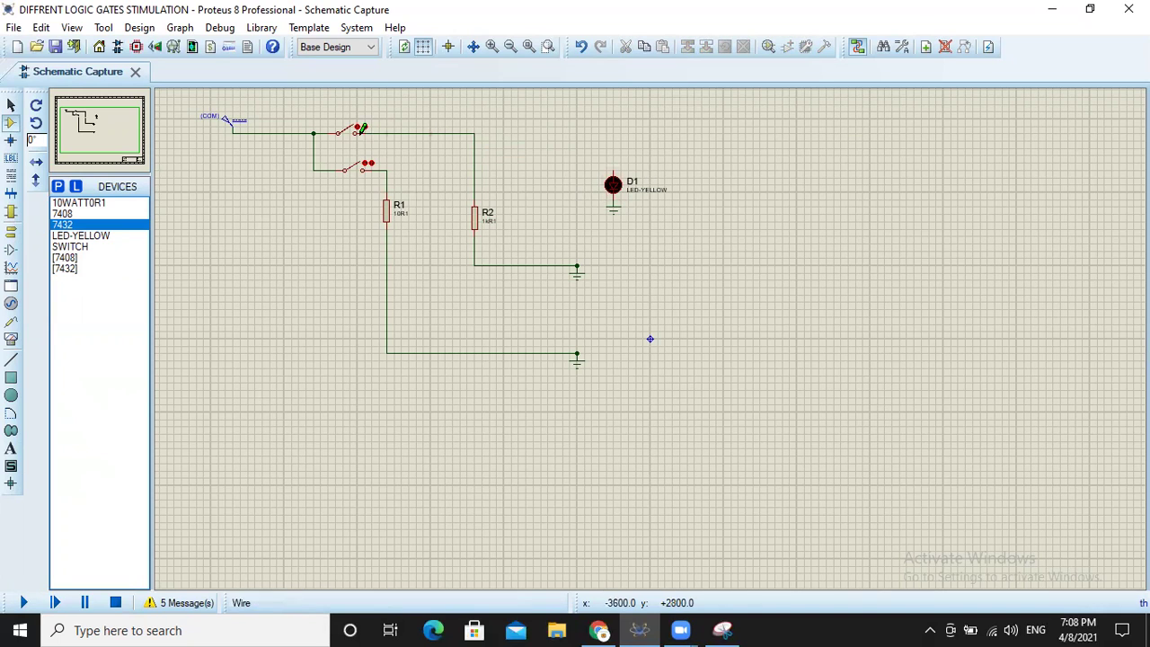
left_click(61, 189)
type("740")
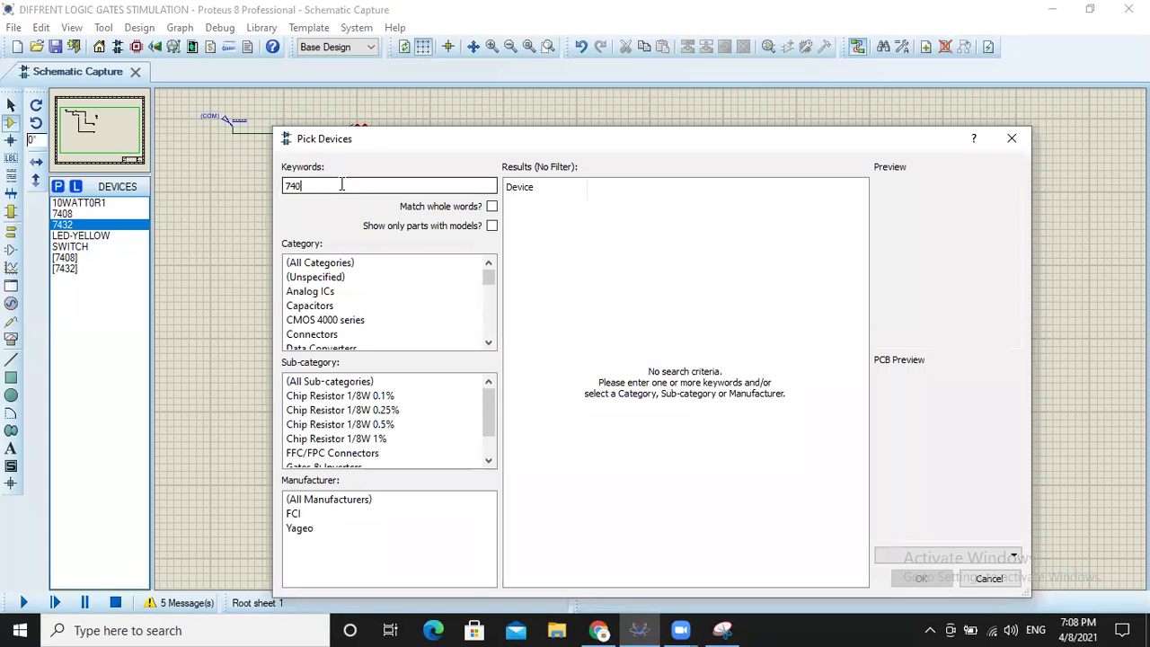
type("4")
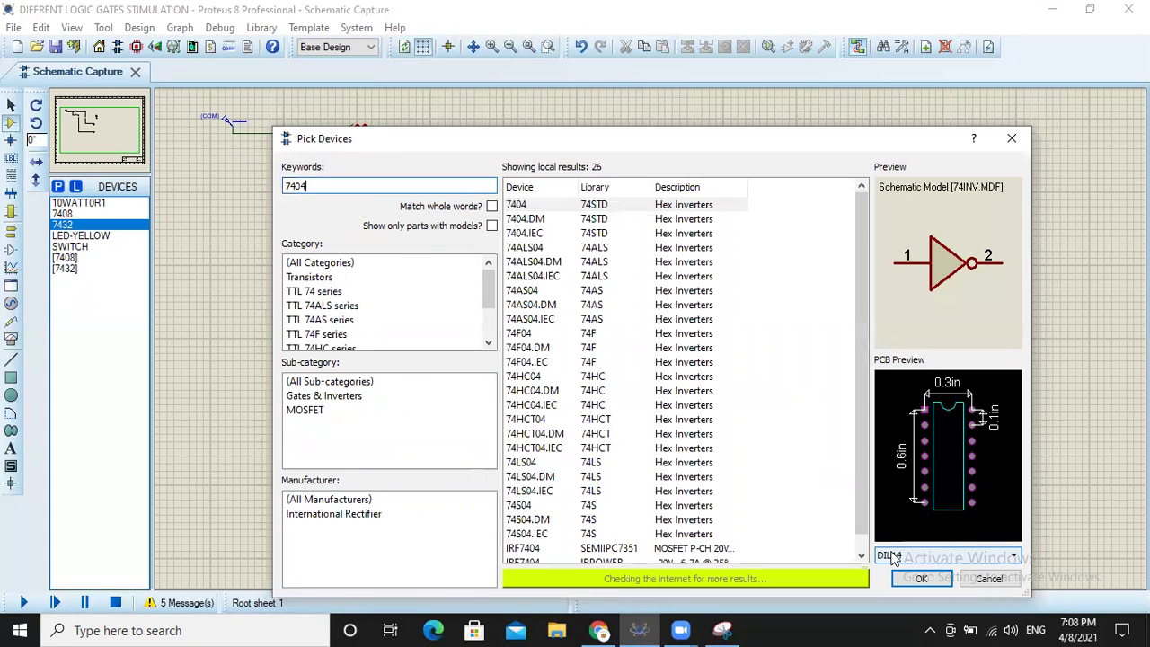
left_click(917, 578)
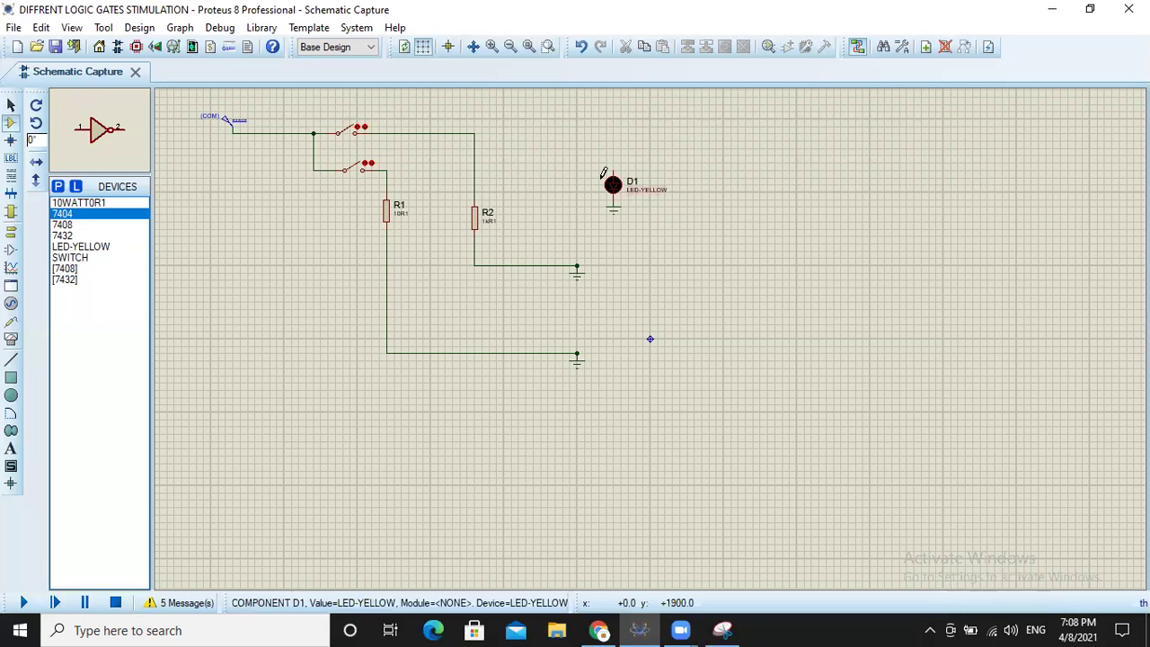
left_click(560, 151)
left_click(563, 151)
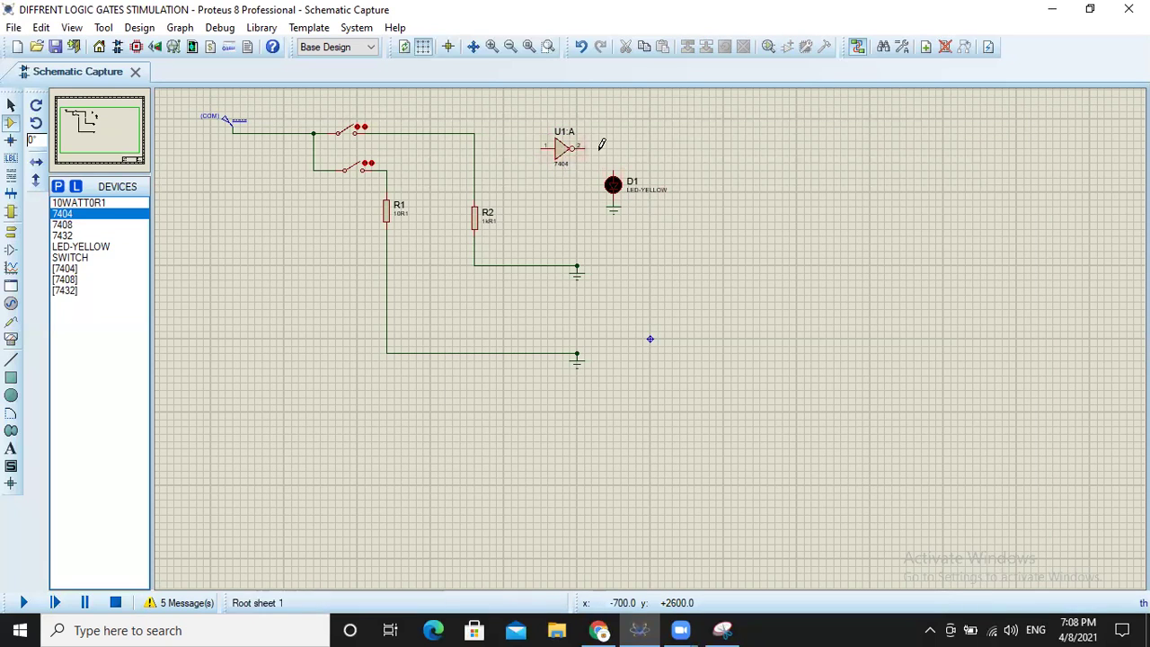
Wire the inverter's output to the LED and its input to R2's line.
left_click(589, 146)
left_click(613, 171)
left_click(476, 148)
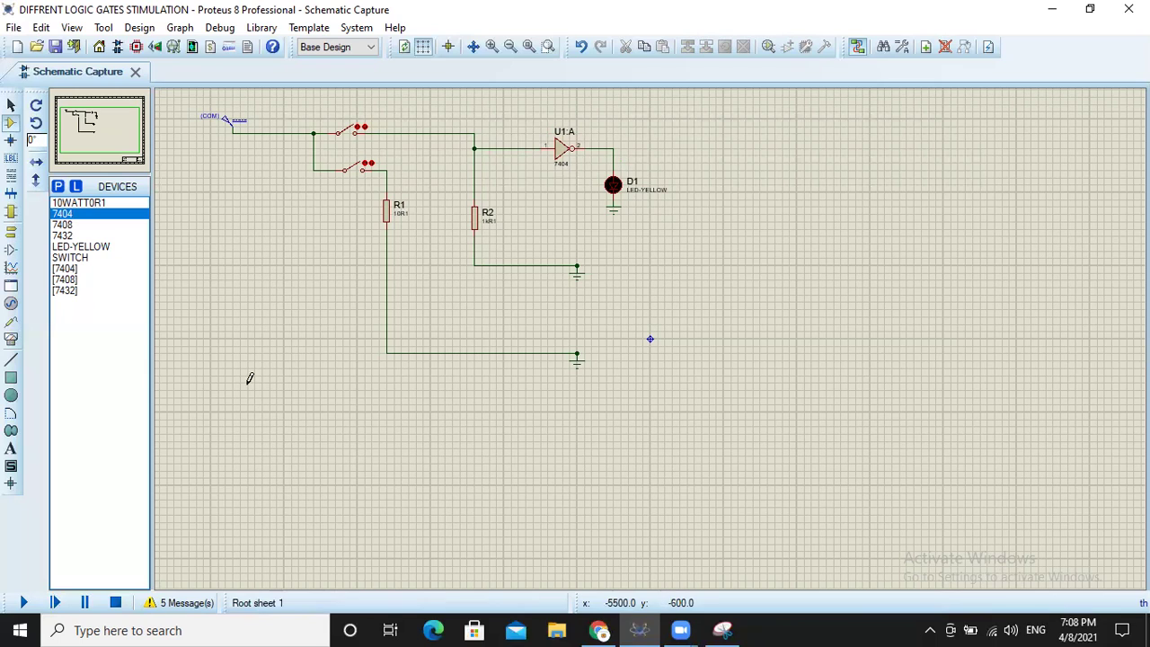
Test the inverter circuit by running the simulation, toggling the switches, and stopping it.
left_click(27, 604)
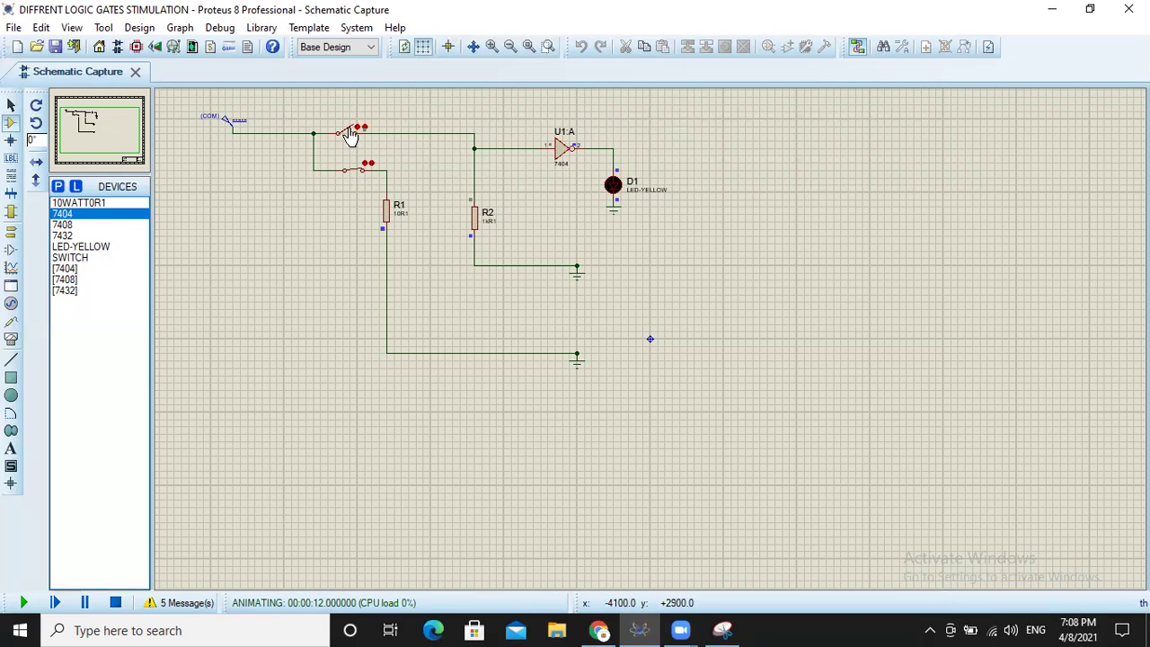
left_click(351, 135)
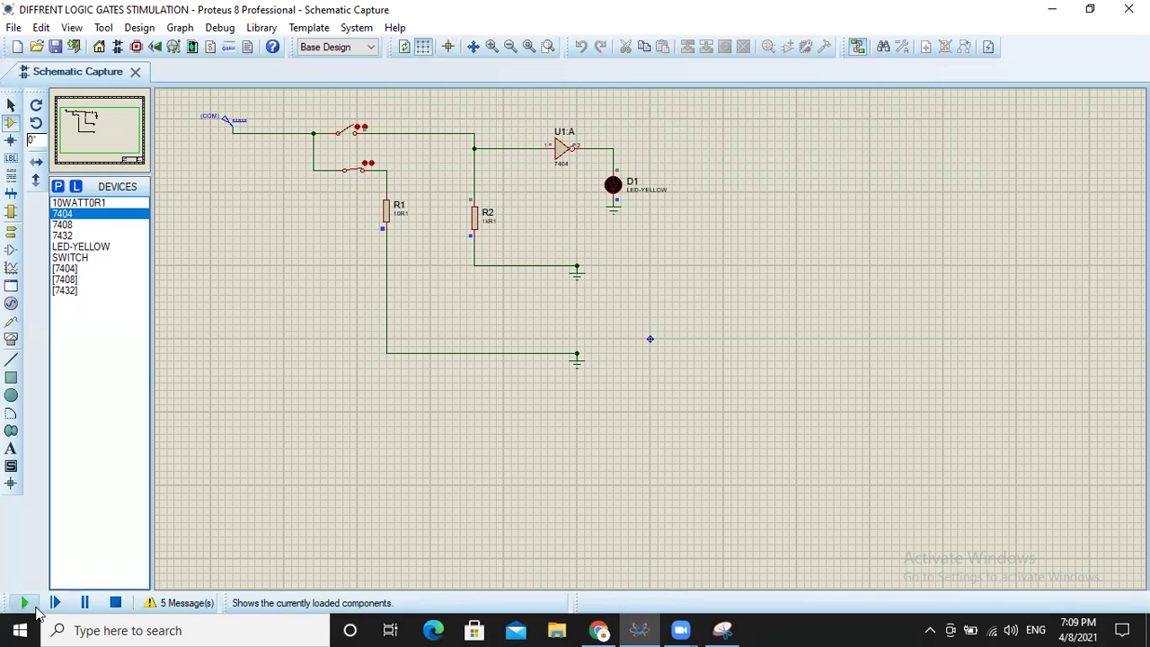
left_click(115, 602)
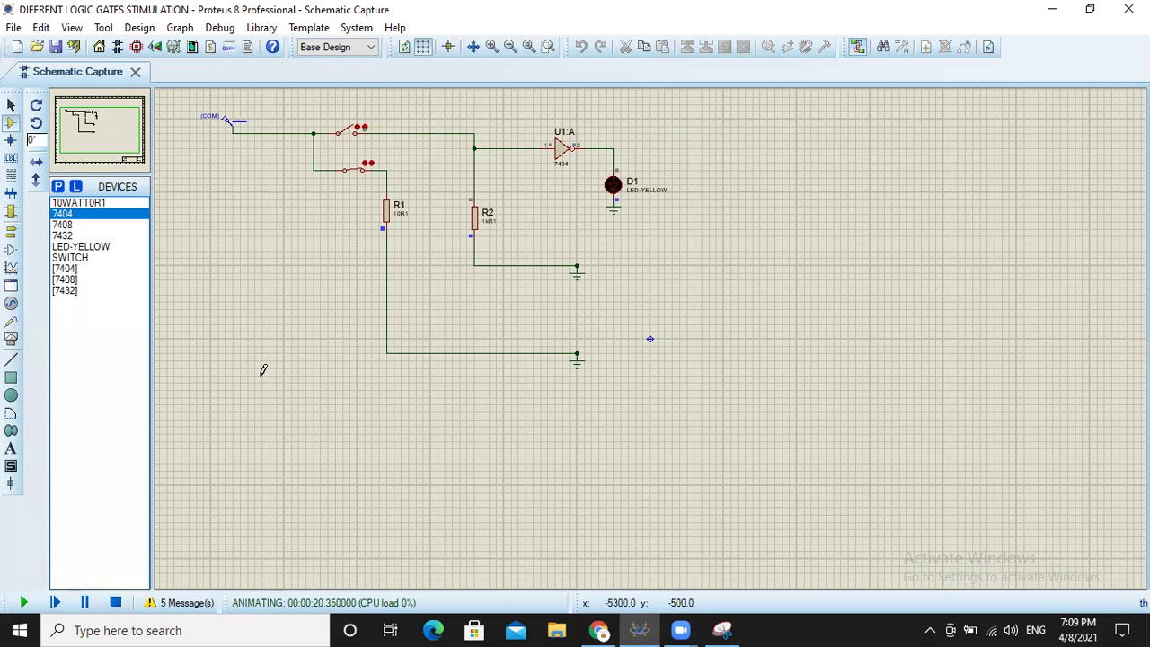
left_click(117, 604)
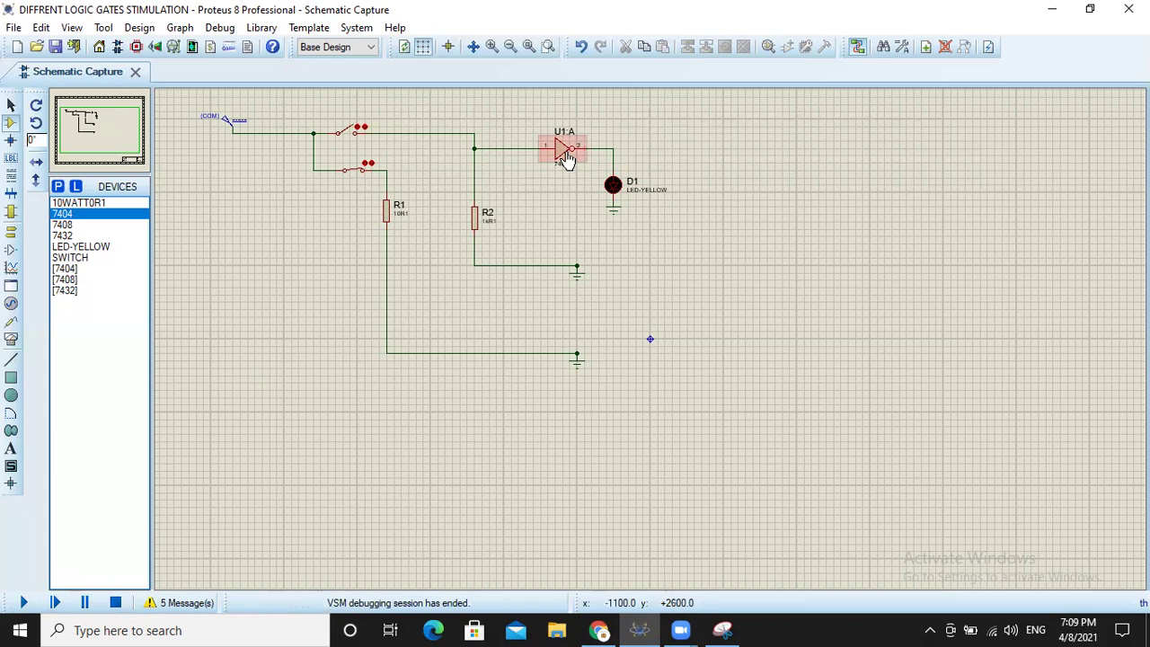
Delete the wire segments joining the 7404 inverter's input to R2's line.
left_click(513, 146)
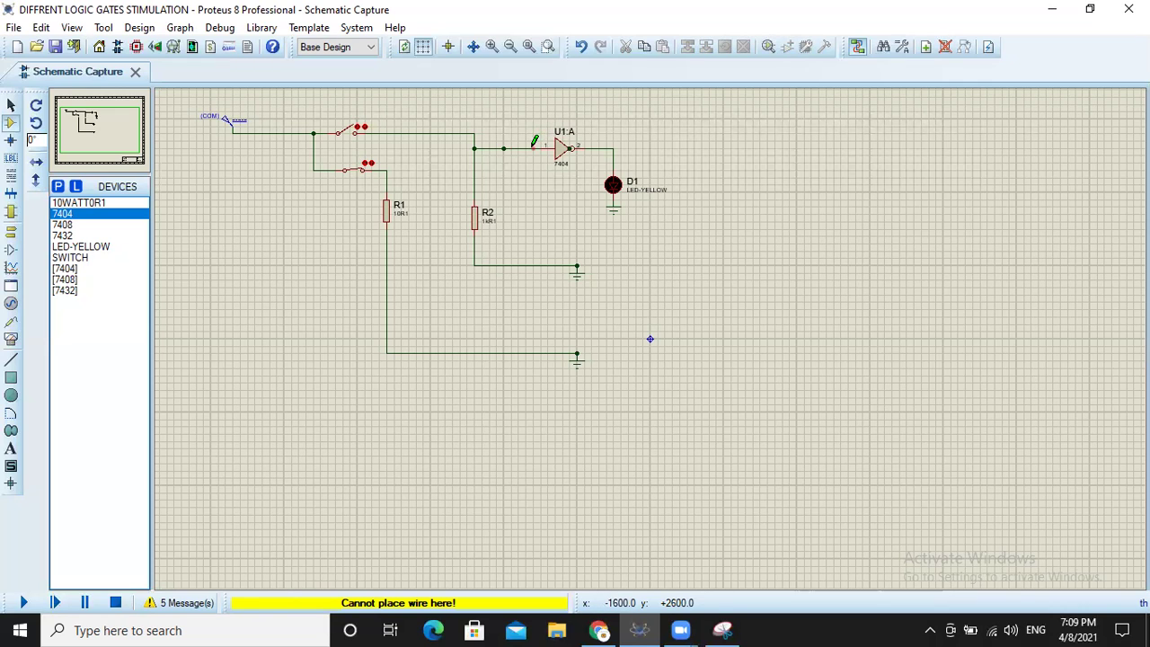
right_click(547, 147)
left_click(608, 190)
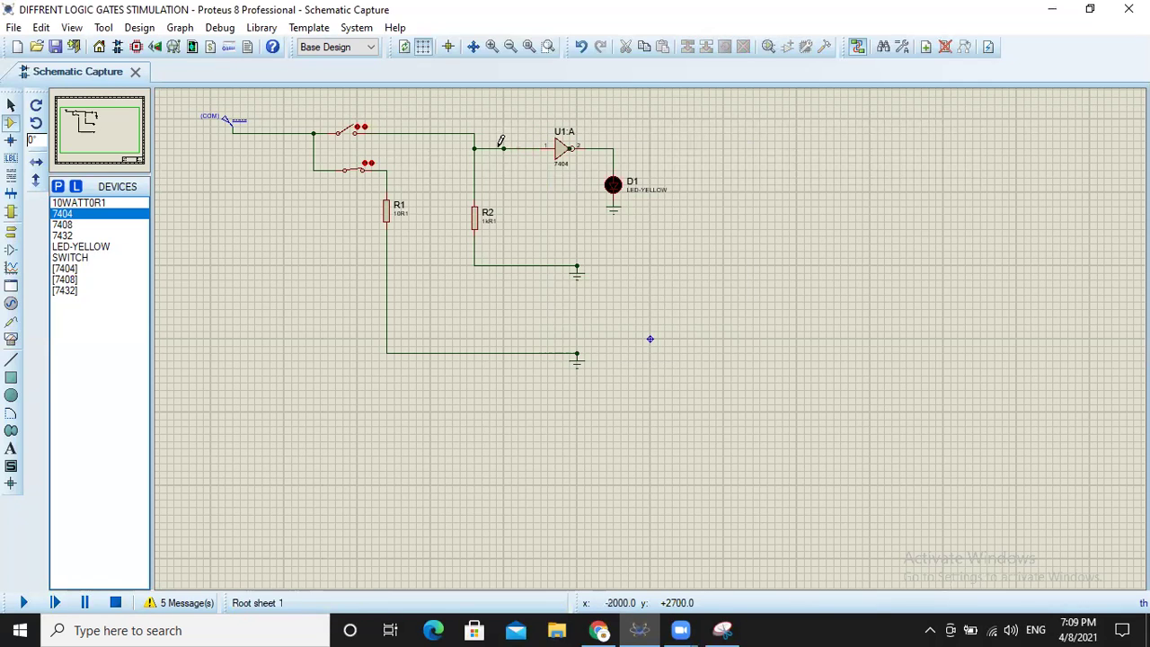
right_click(497, 149)
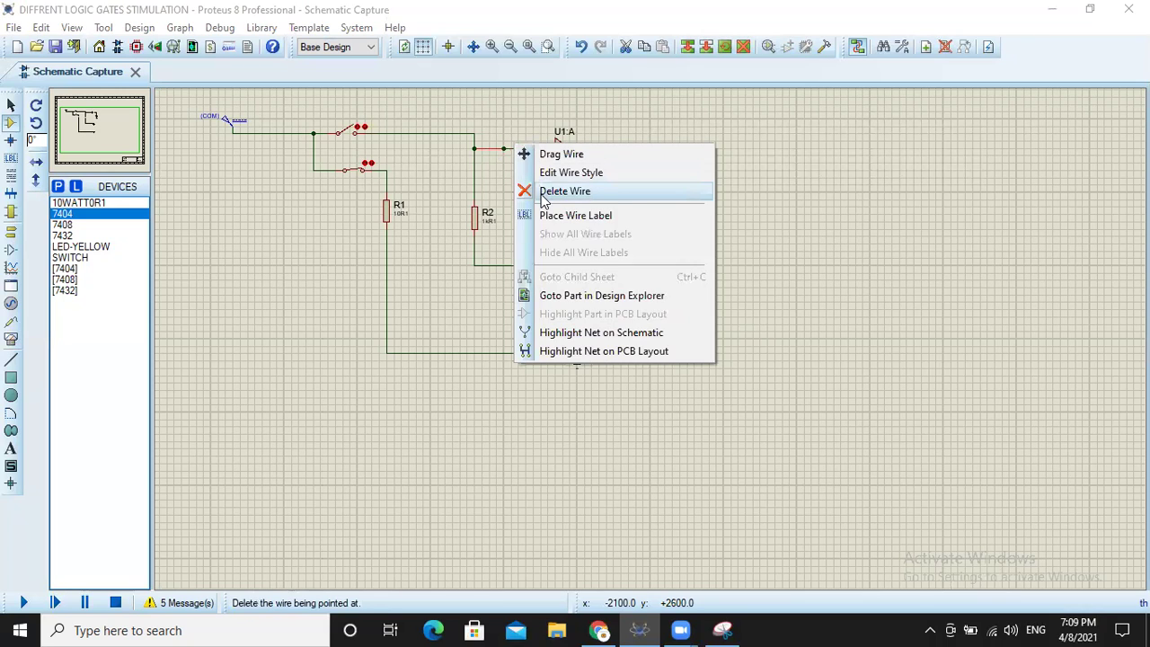
left_click(544, 194)
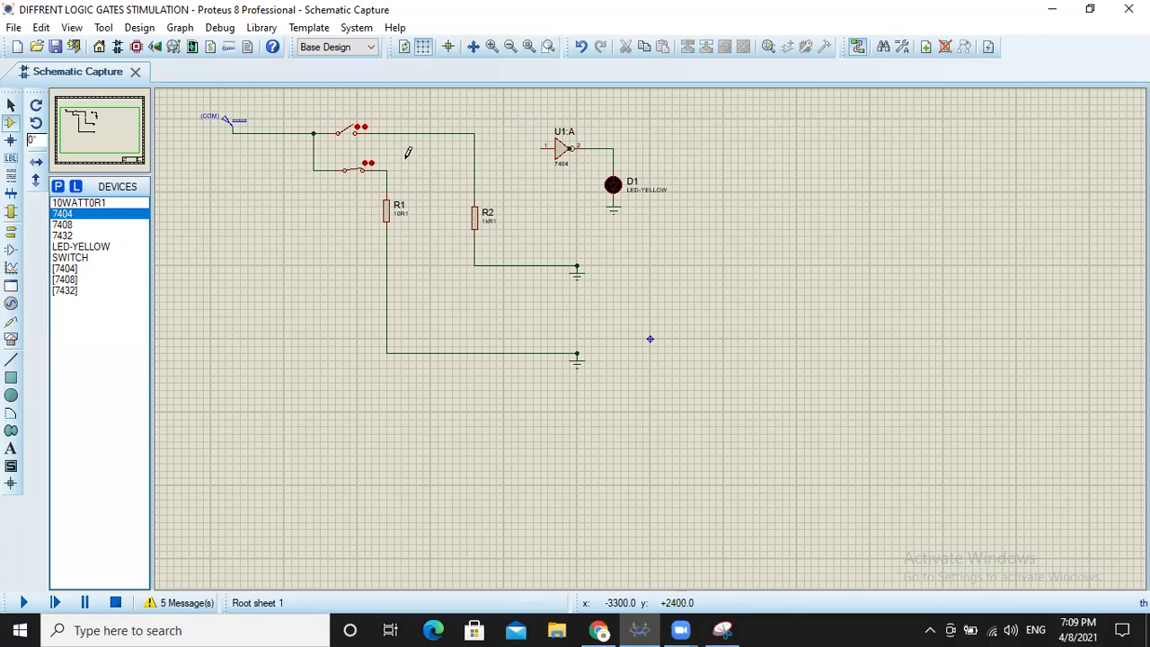
Wire the inverter's input to the upper corner of R2's line, then run and stop the simulation.
left_click(476, 134)
left_click(542, 144)
left_click(23, 602)
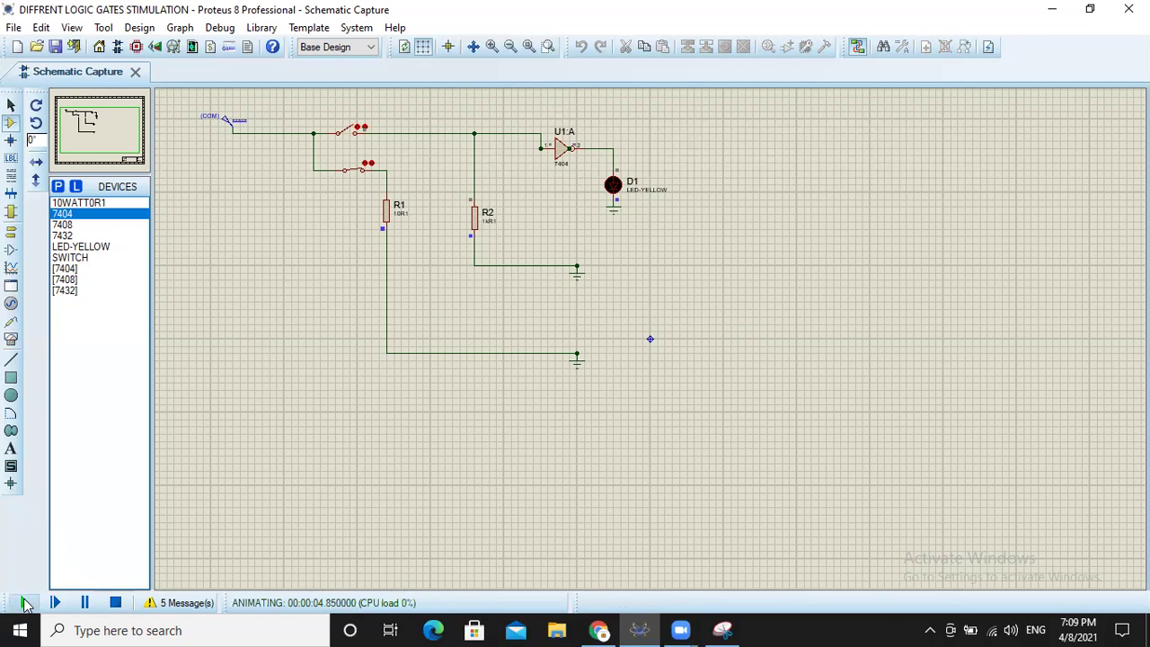
left_click(116, 603)
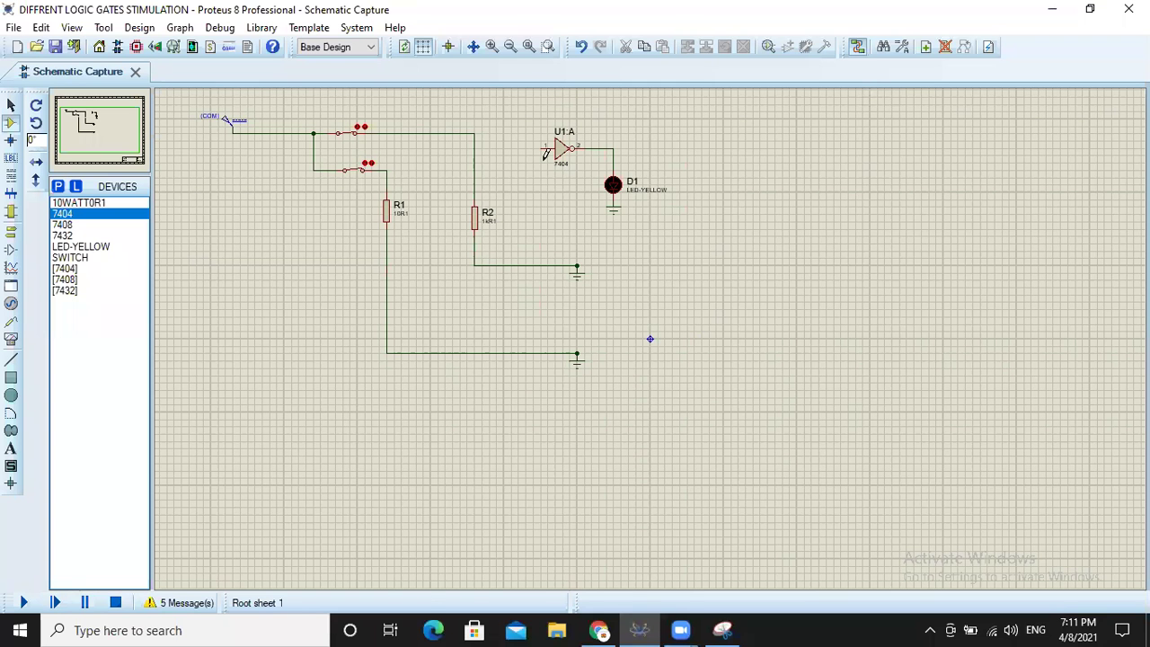
Wire the inverter's input to R1's line and test the circuit by simulating it and toggling the lower switch.
left_click(543, 147)
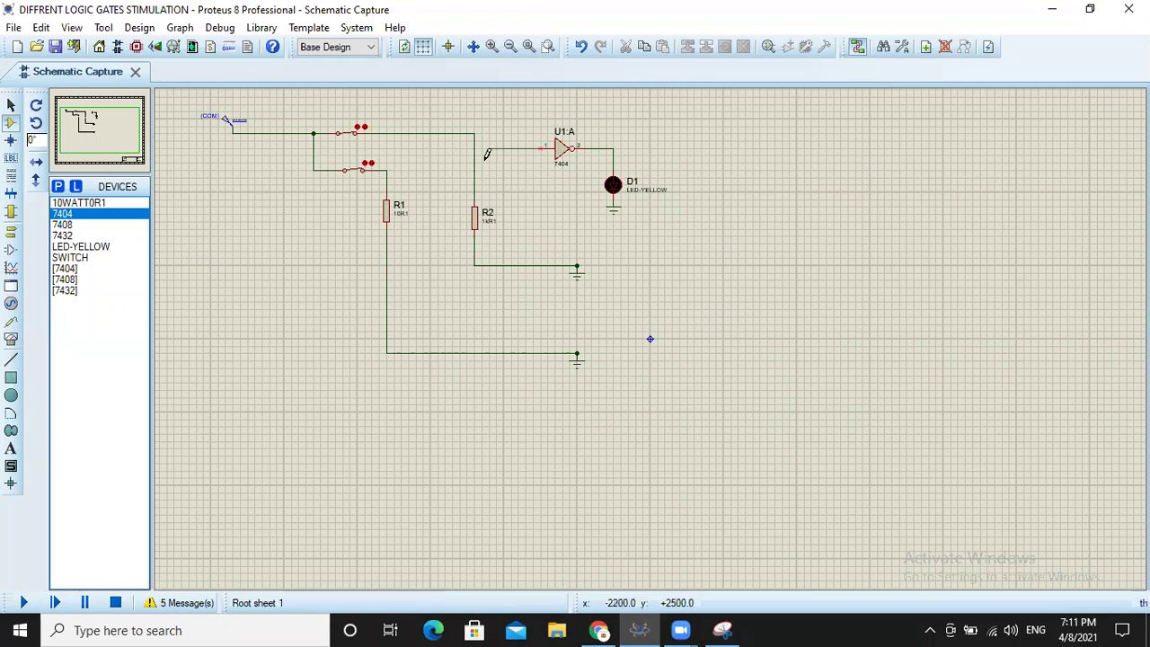
left_click(387, 169)
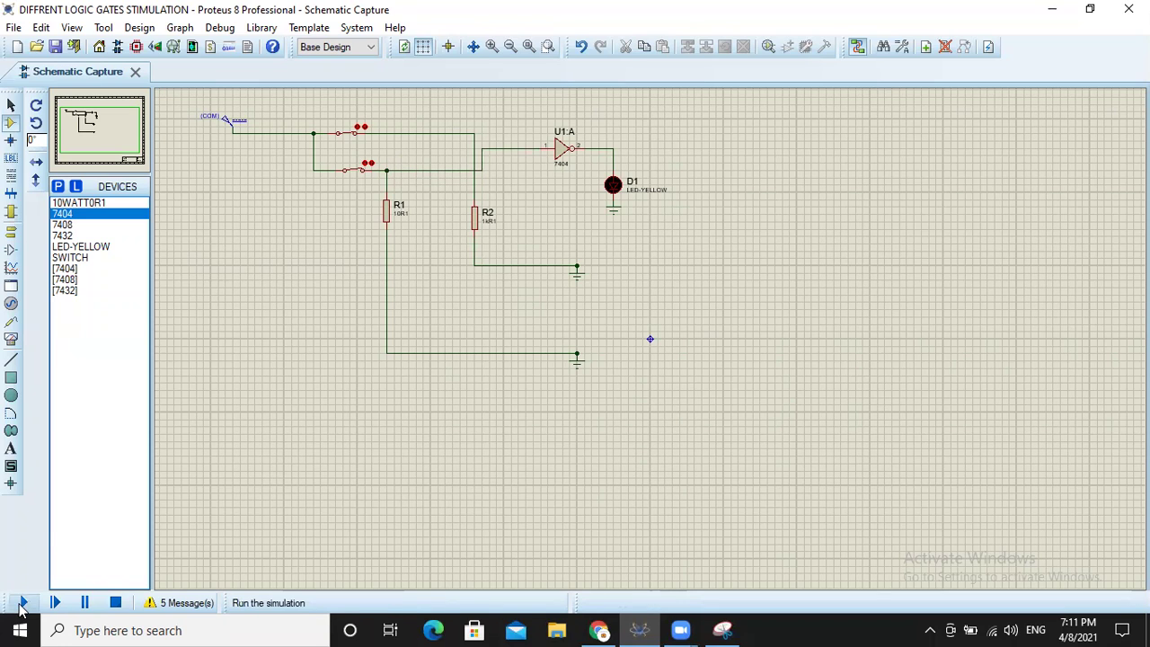
left_click(23, 604)
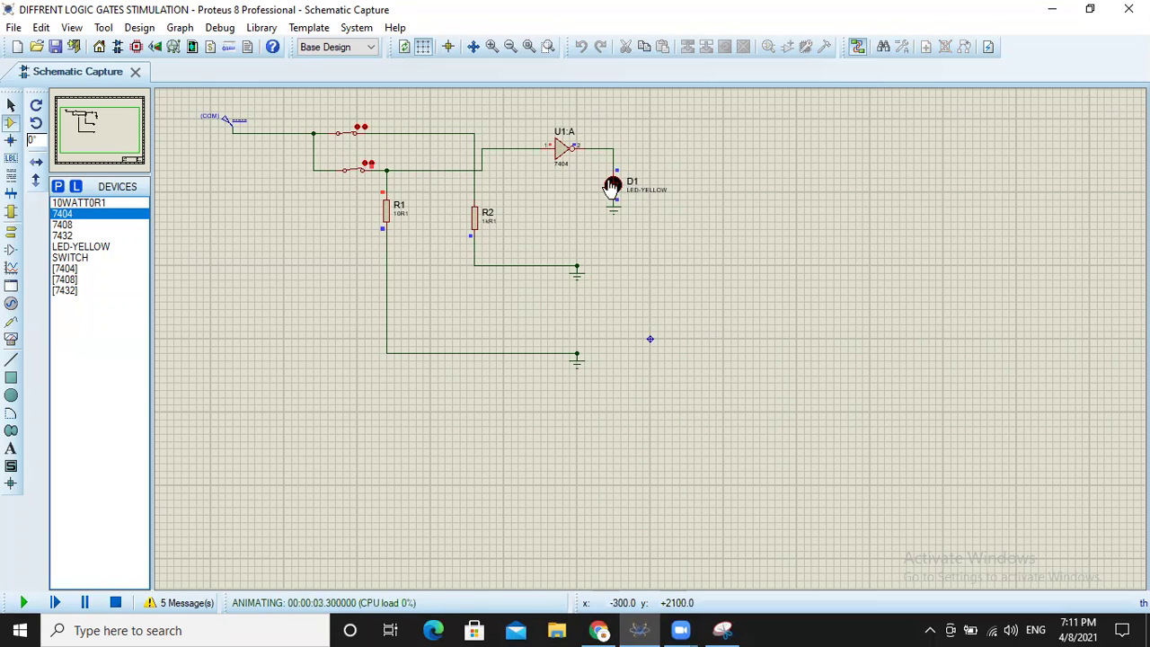
left_click(352, 170)
left_click(353, 173)
left_click(353, 174)
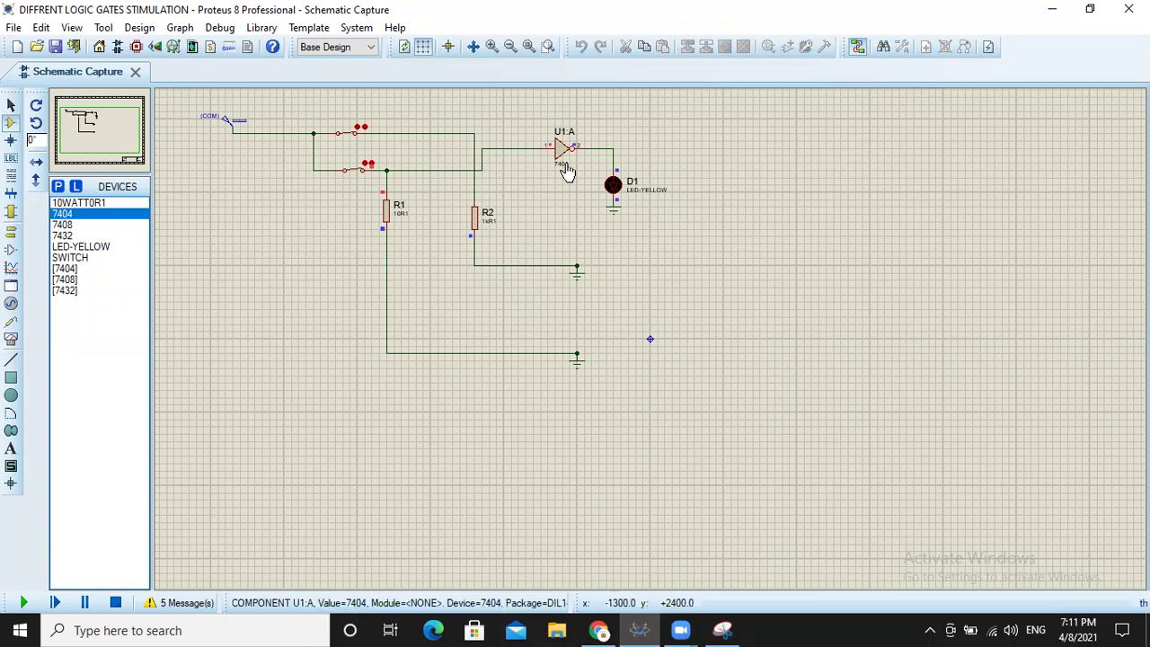
left_click(115, 604)
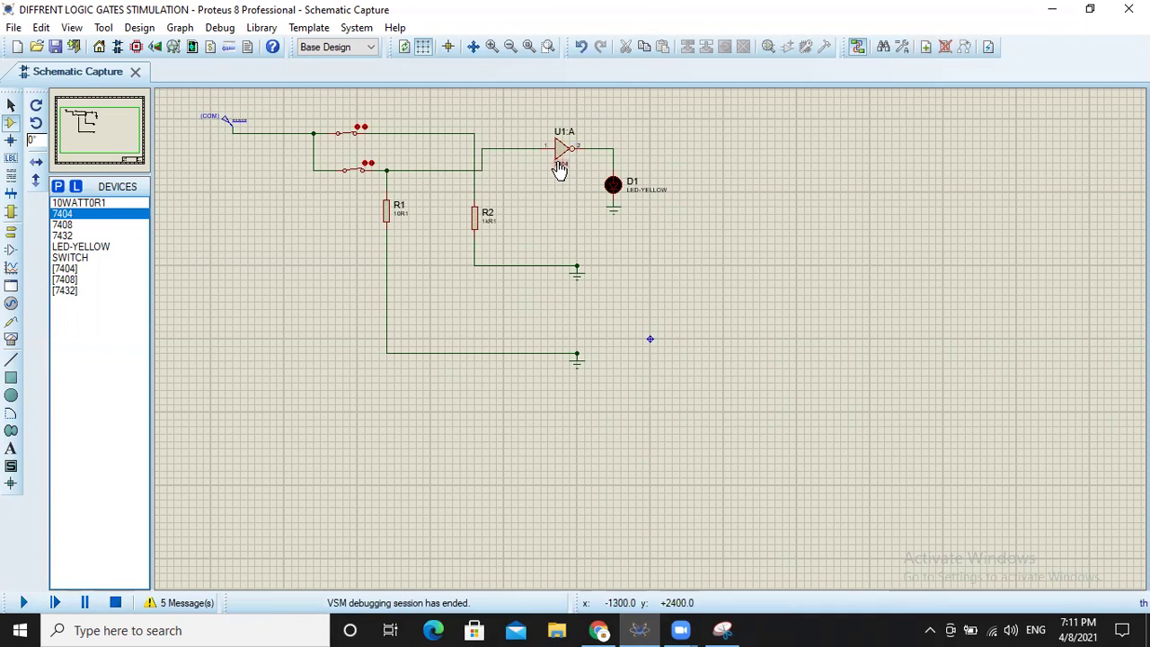
Delete the 7404 inverter and place a 7400 NAND gate from the device library in its position.
right_click(565, 151)
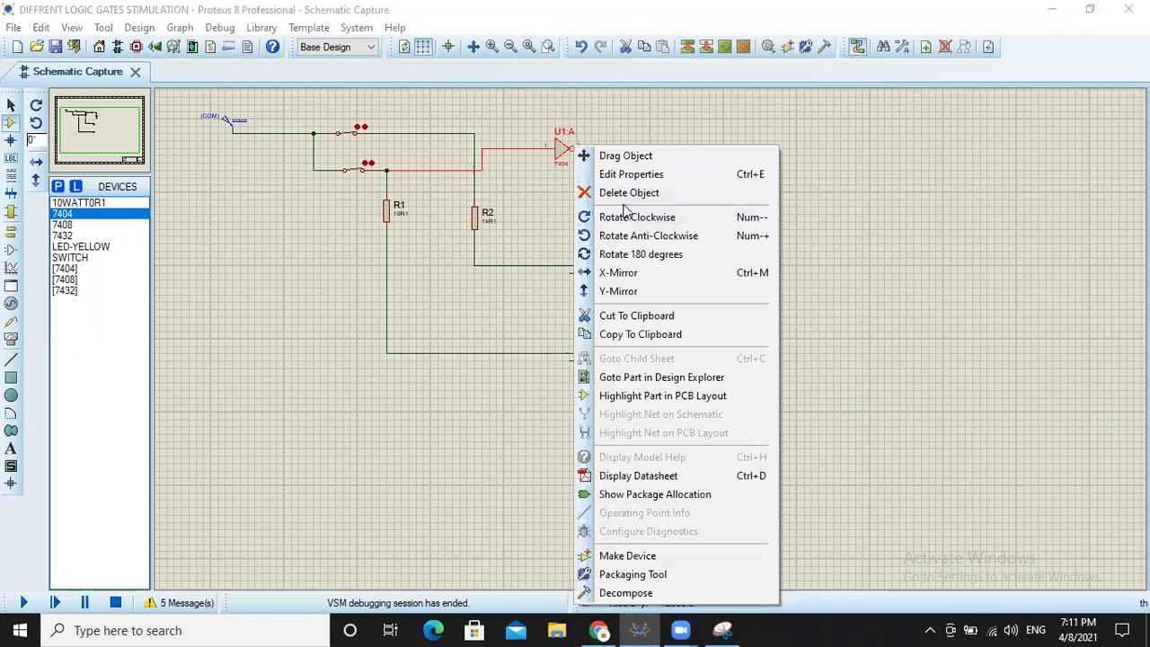
left_click(628, 193)
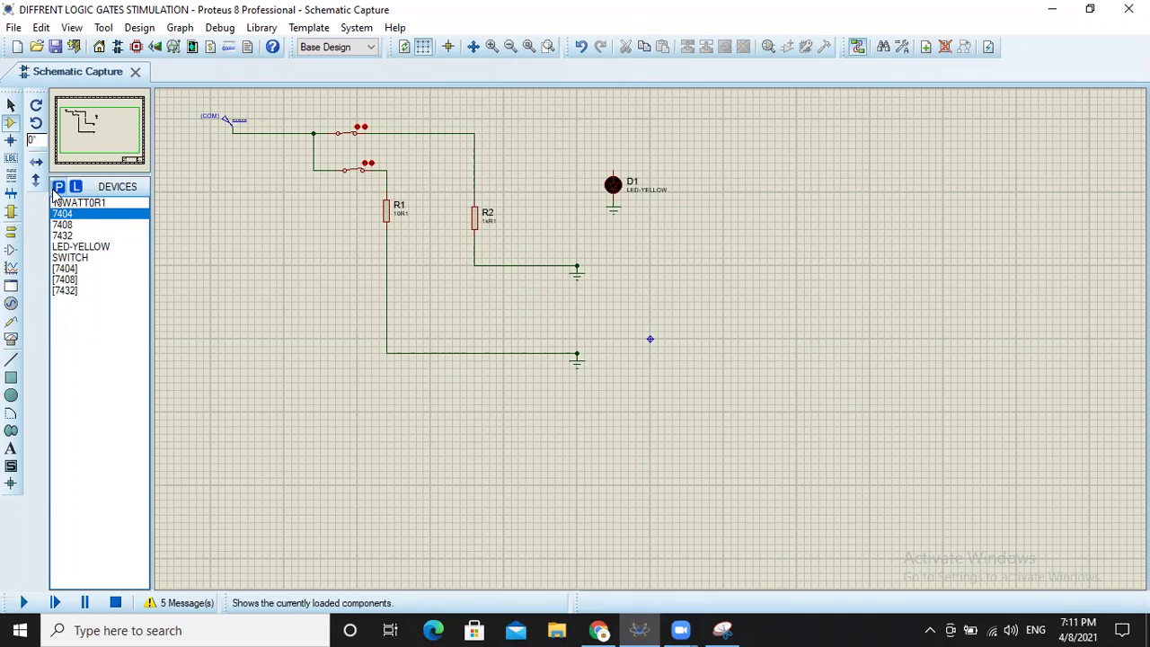
left_click(56, 189)
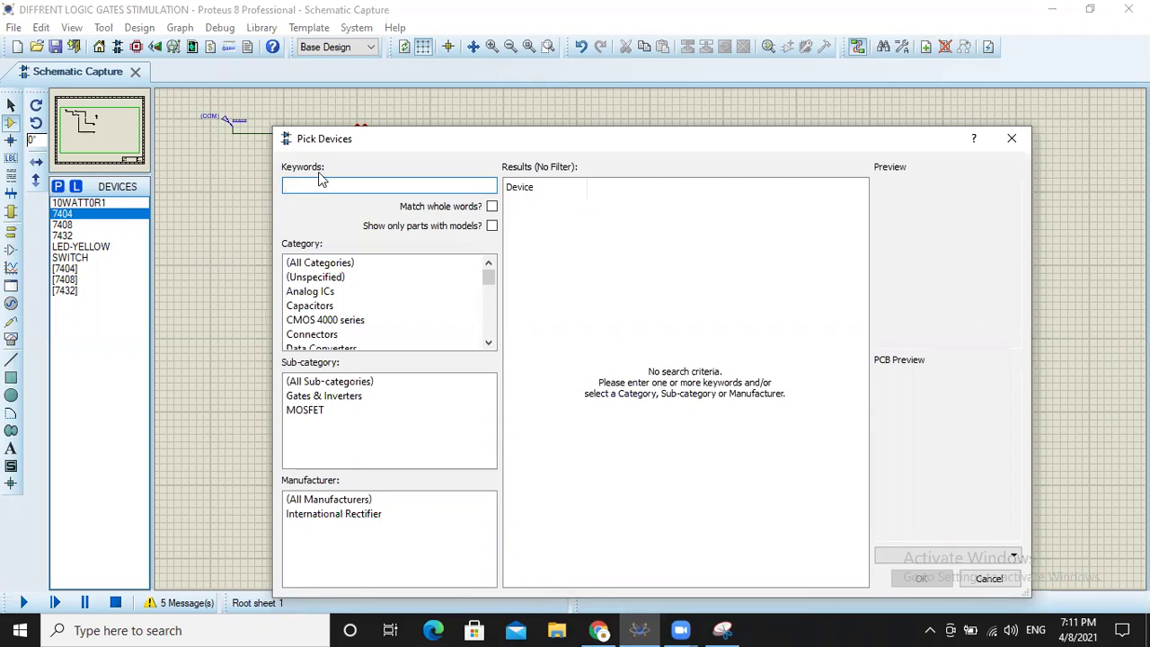
type("nd")
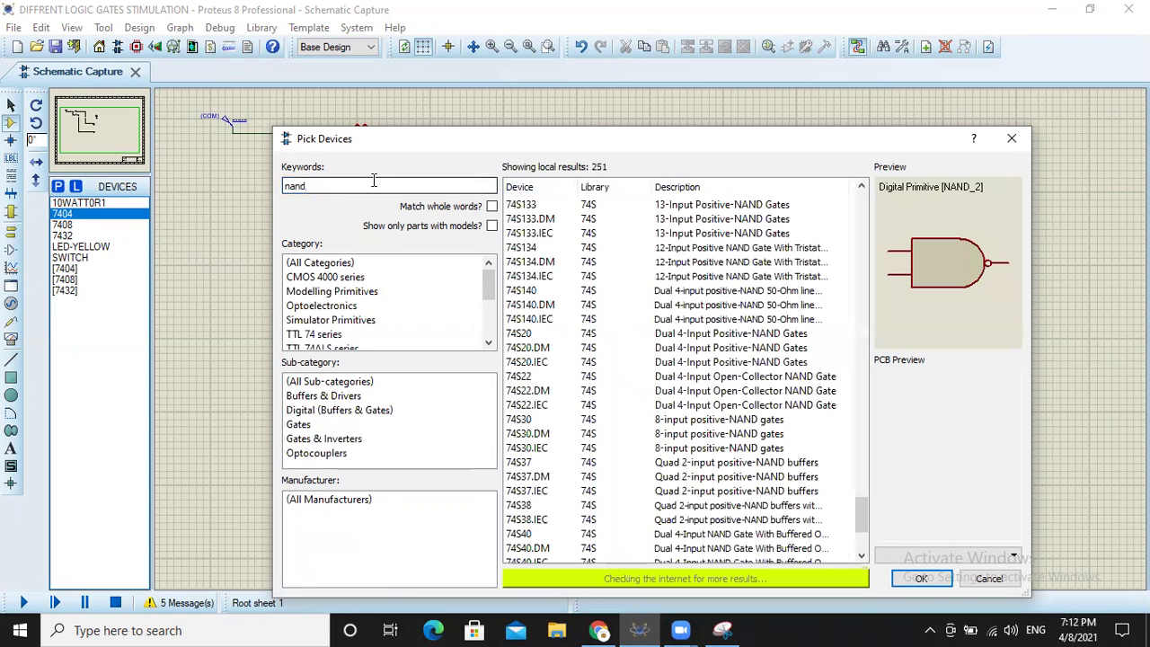
type("7")
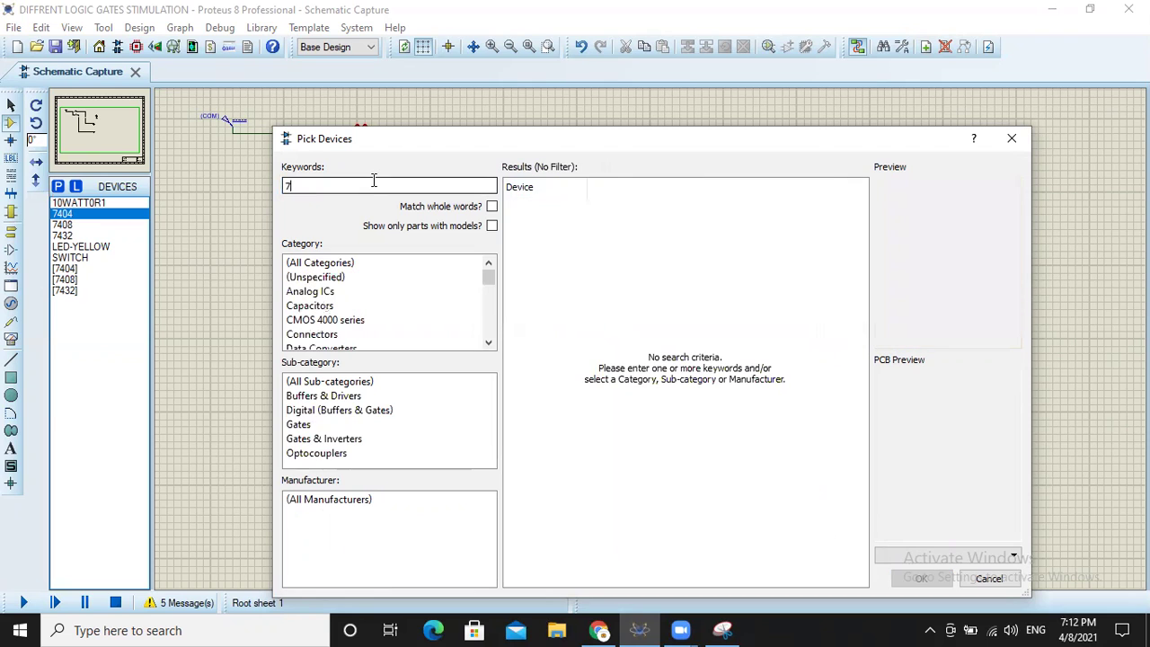
type("400")
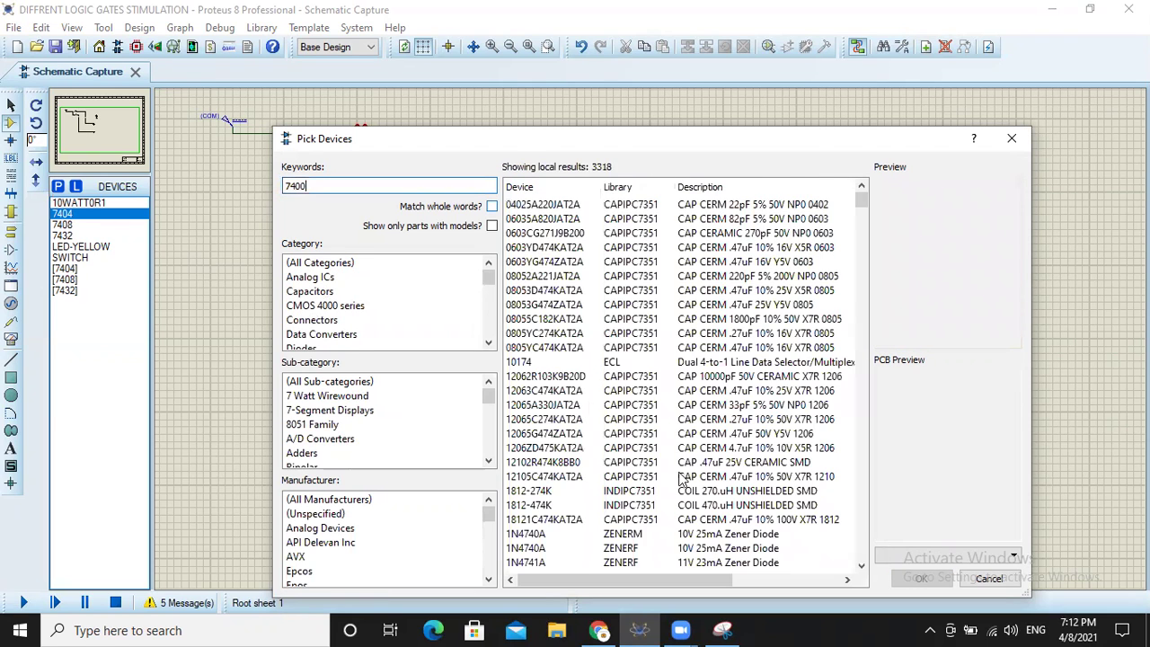
left_click(905, 585)
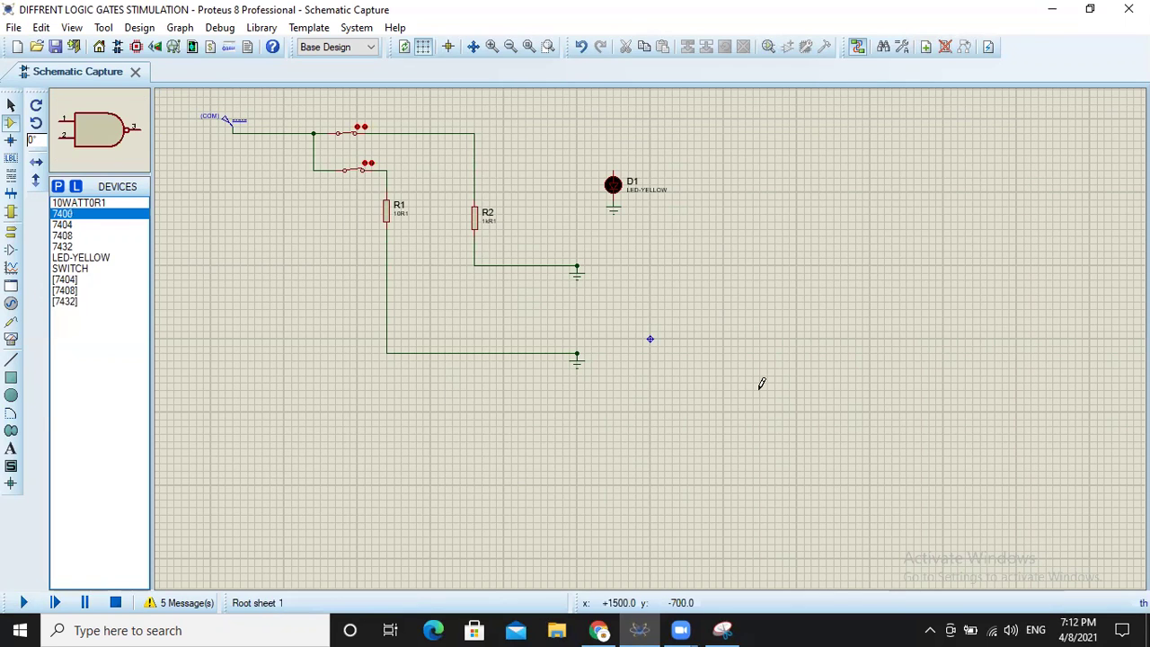
left_click(558, 139)
left_click(557, 141)
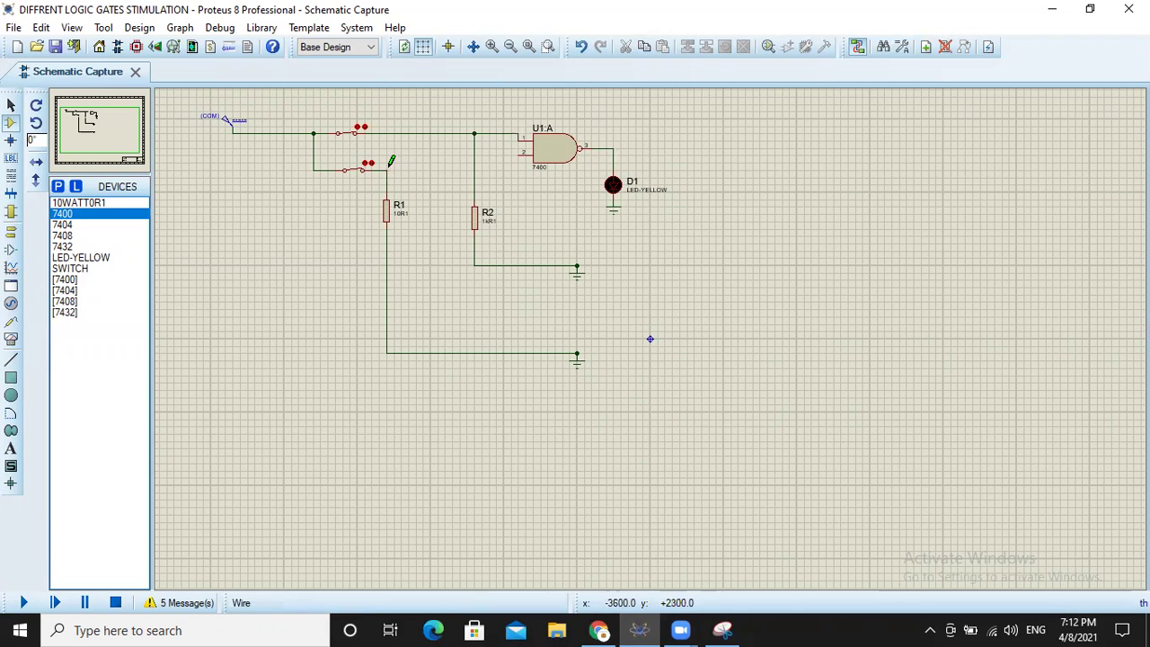
Wire the NAND gate's input 2 to R1's line and test the circuit by simulating it and opening both switches.
left_click(391, 166)
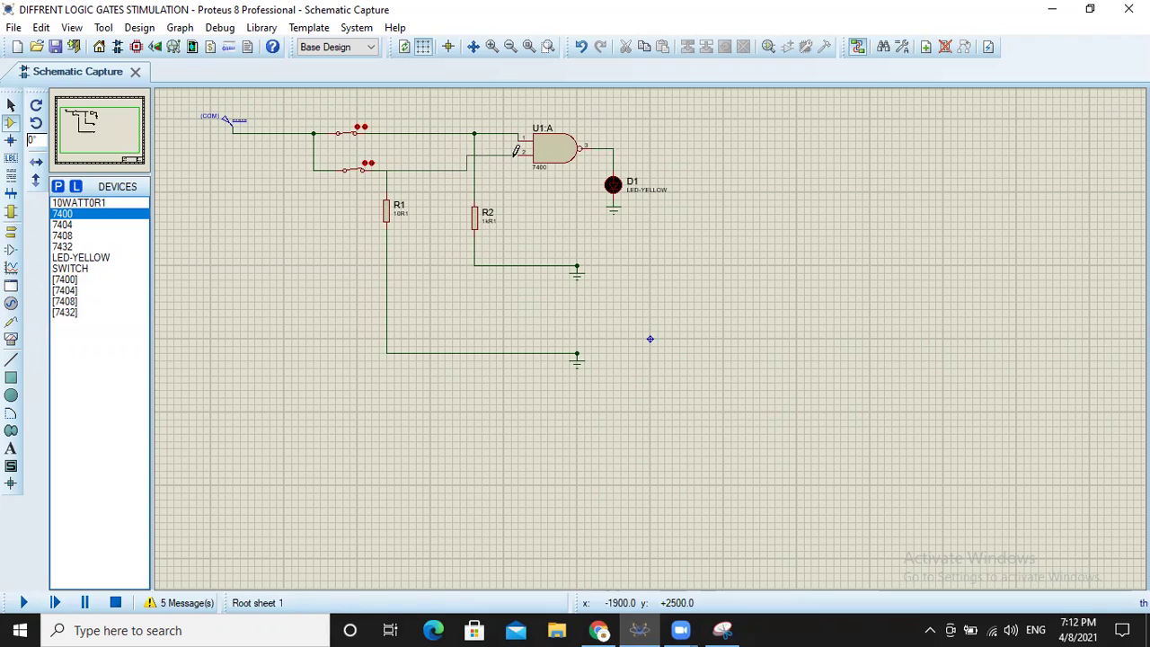
left_click(520, 154)
left_click(23, 603)
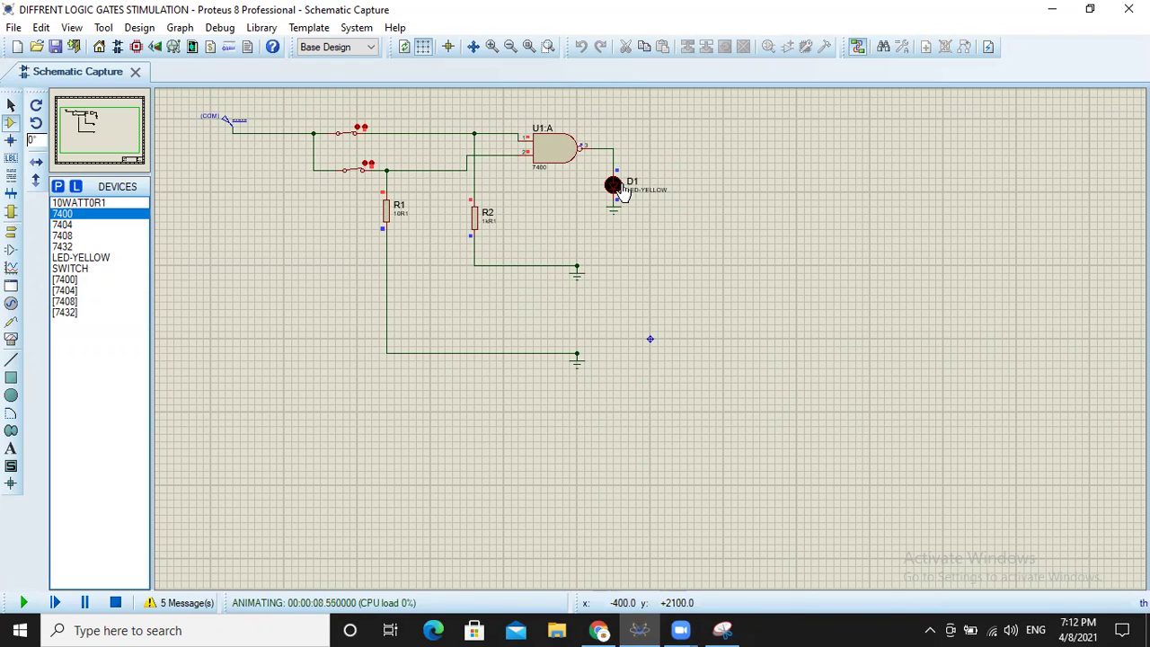
left_click(349, 133)
left_click(348, 171)
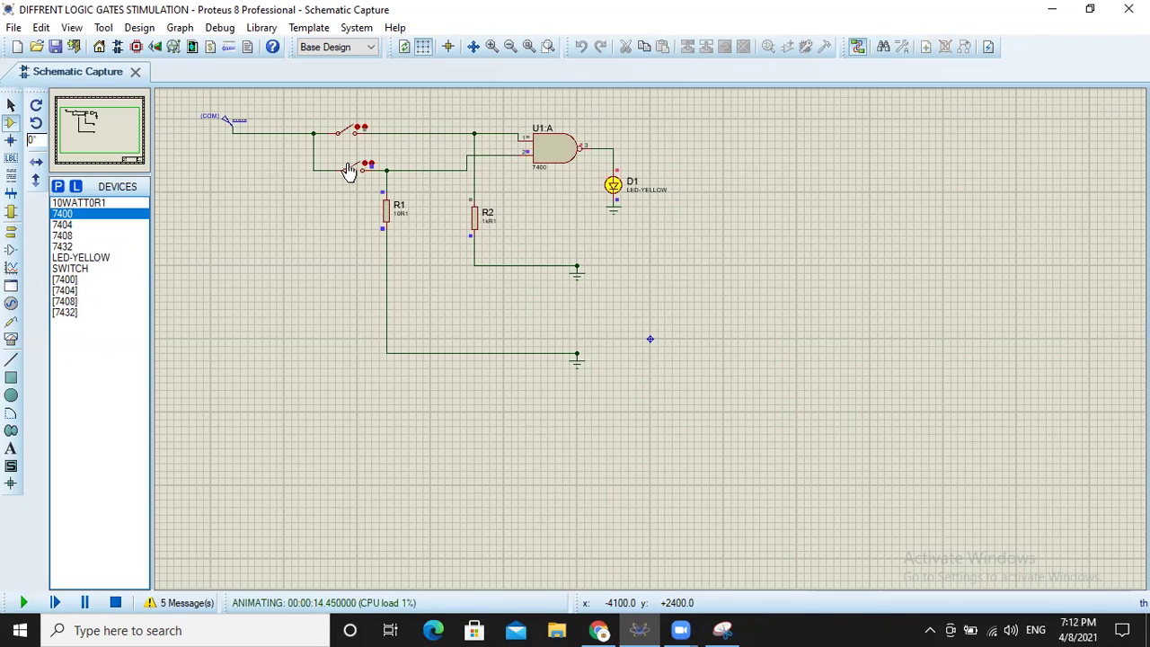
Toggle the two switches through different open and closed combinations, leaving both closed, and stop the NAND circuit's simulation.
left_click(349, 171)
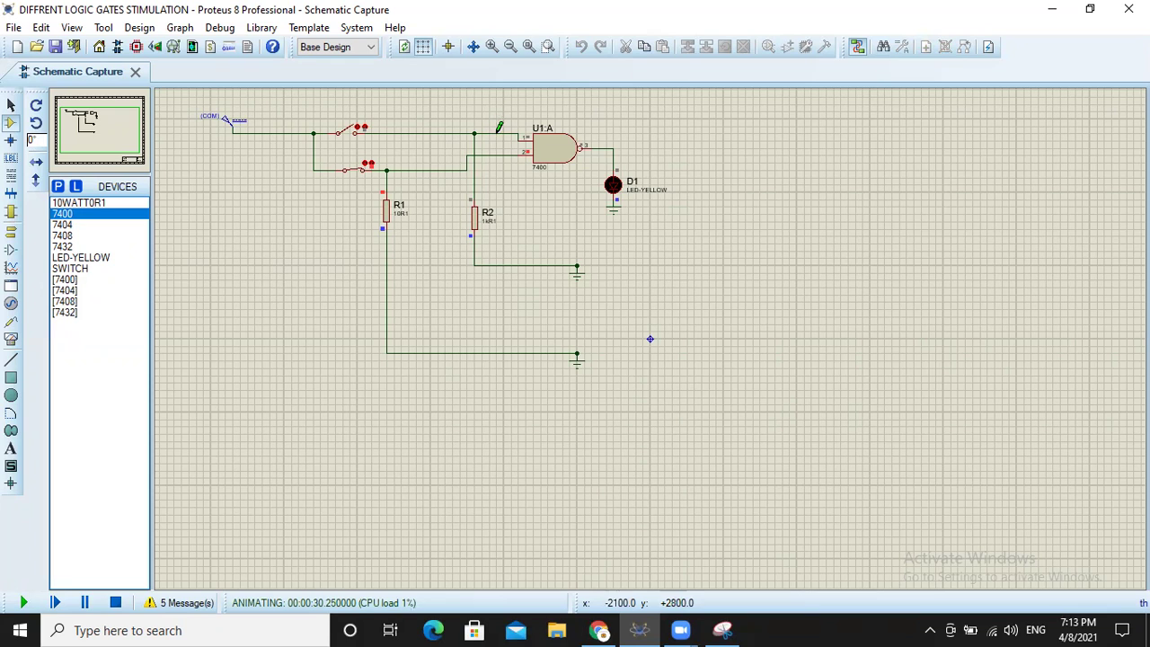
left_click(353, 139)
left_click(356, 177)
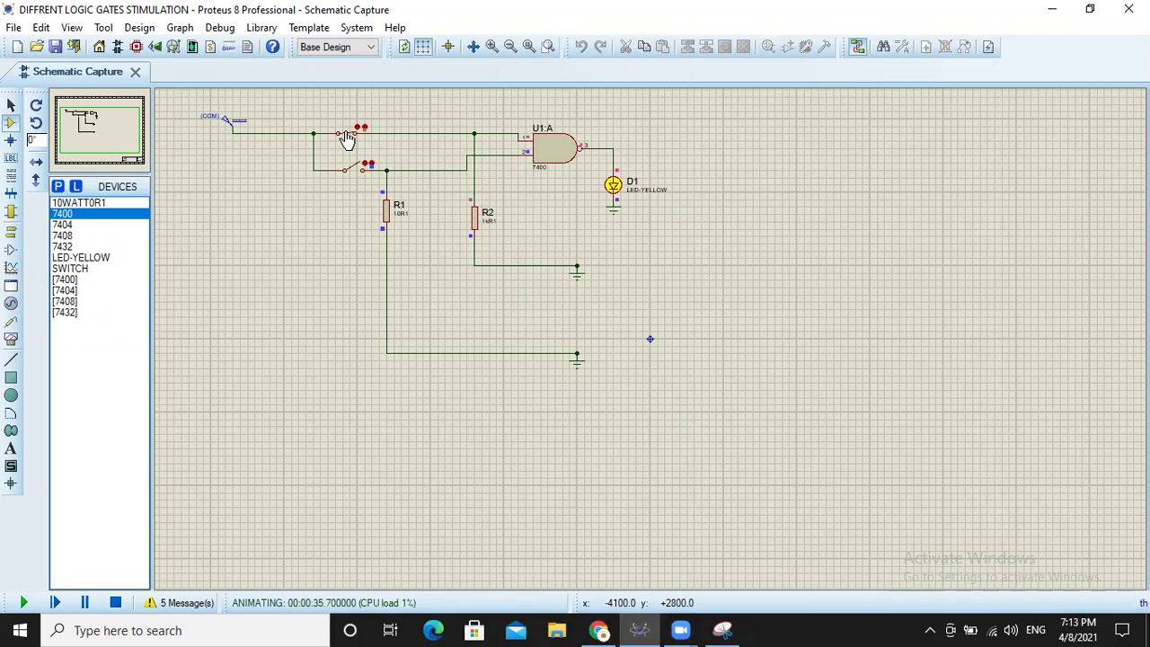
left_click(348, 140)
left_click(362, 170)
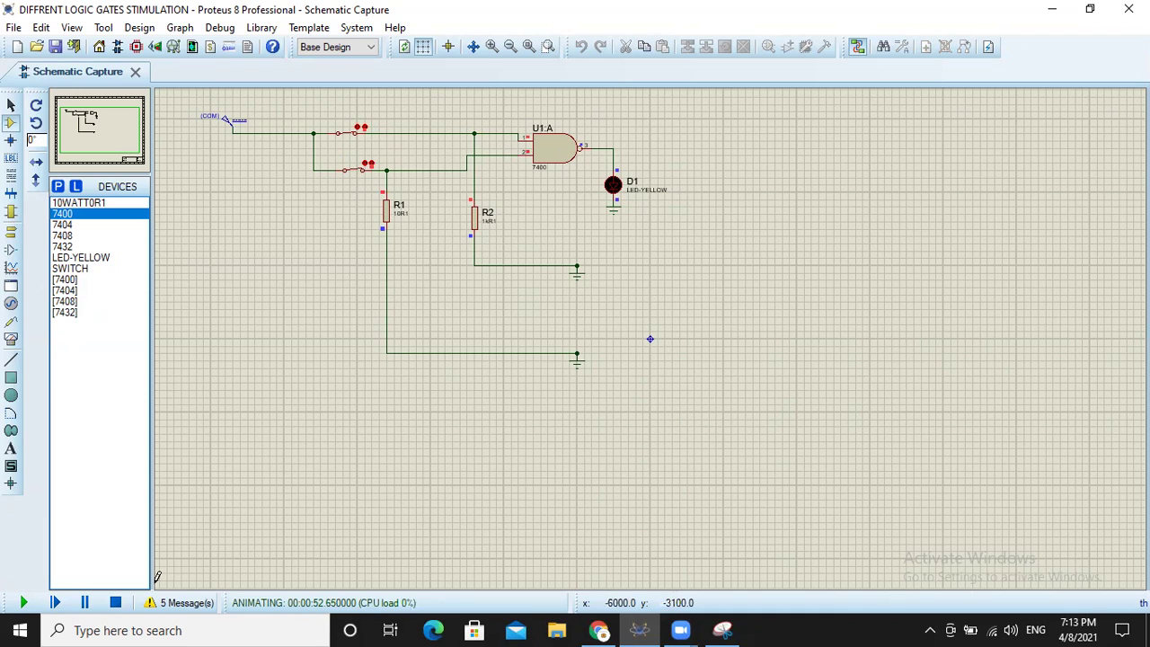
left_click(115, 604)
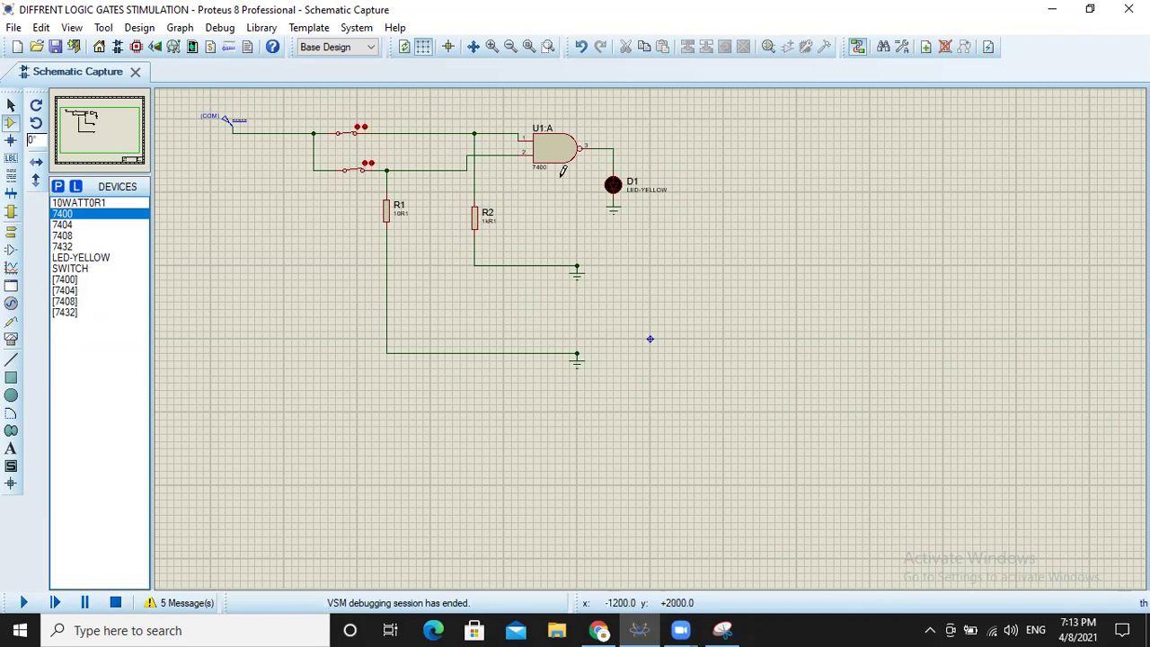
Delete the 7400 NAND gate and place a 7402 NOR gate from the device library in its position.
left_click(556, 144)
right_click(556, 144)
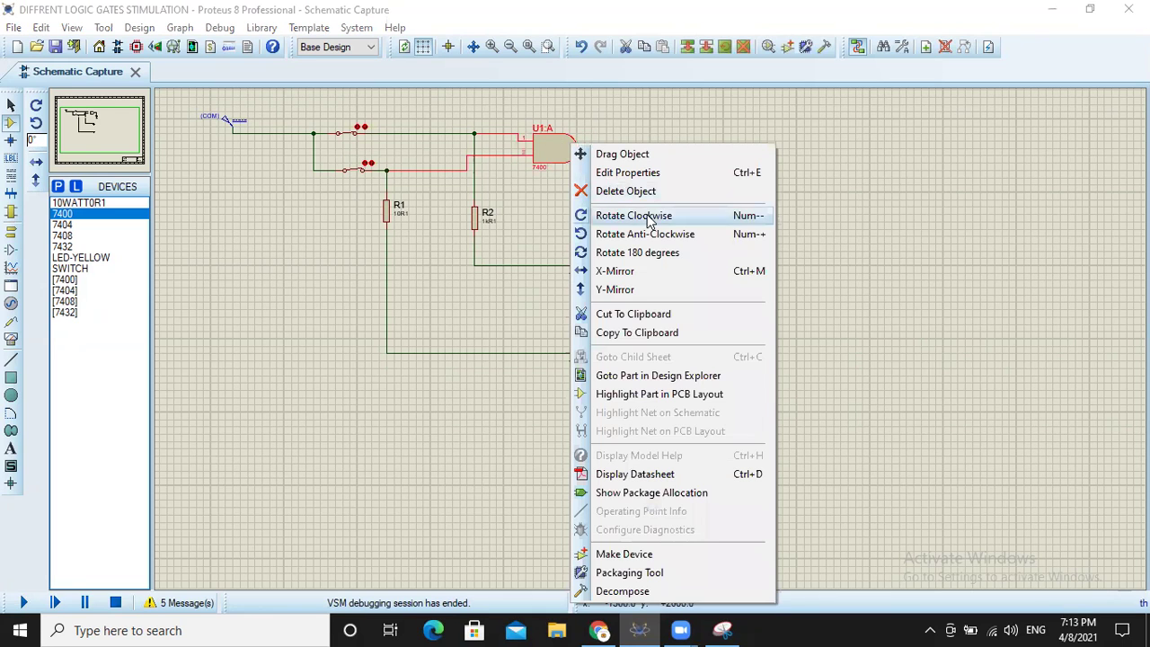
left_click(595, 192)
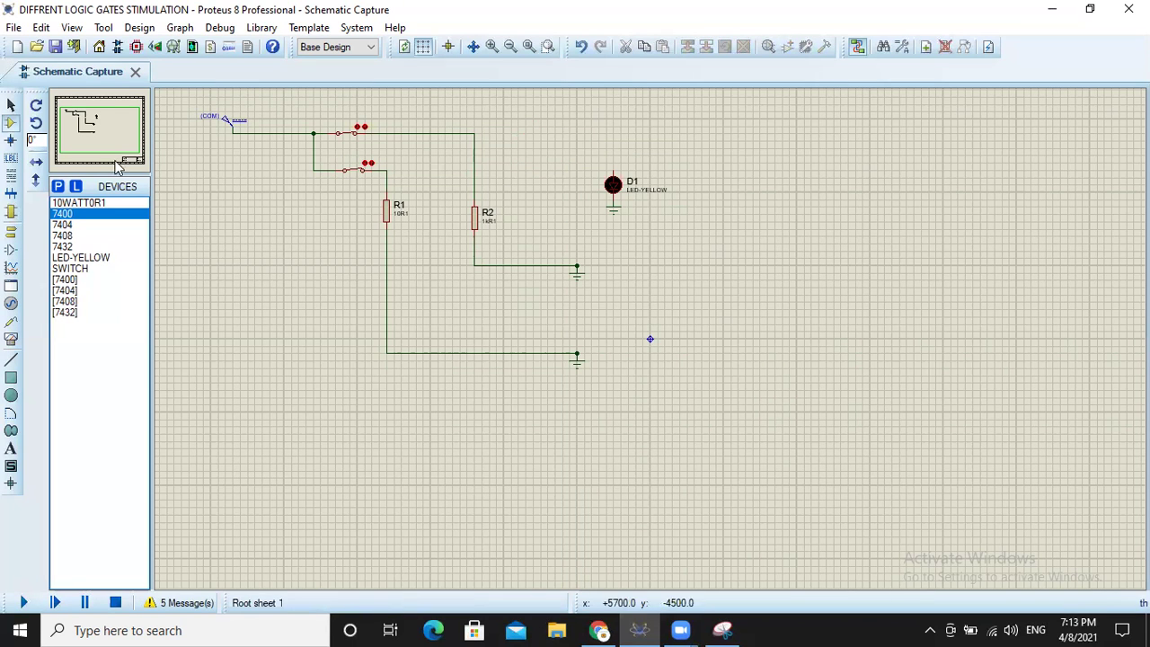
left_click(56, 187)
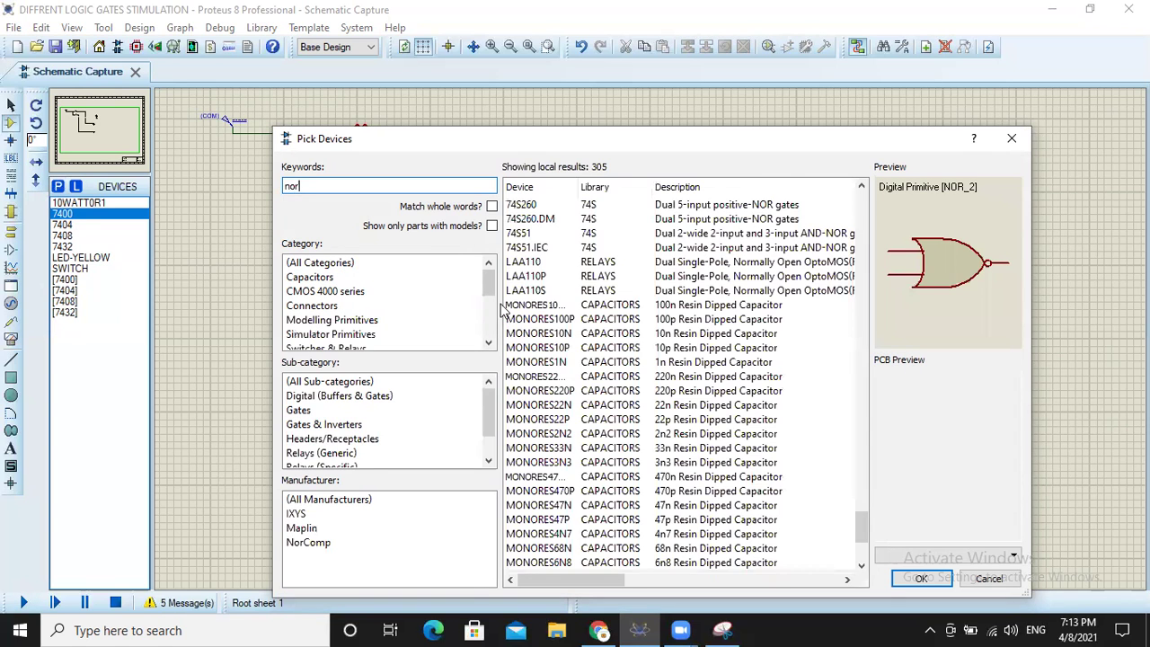
type("7")
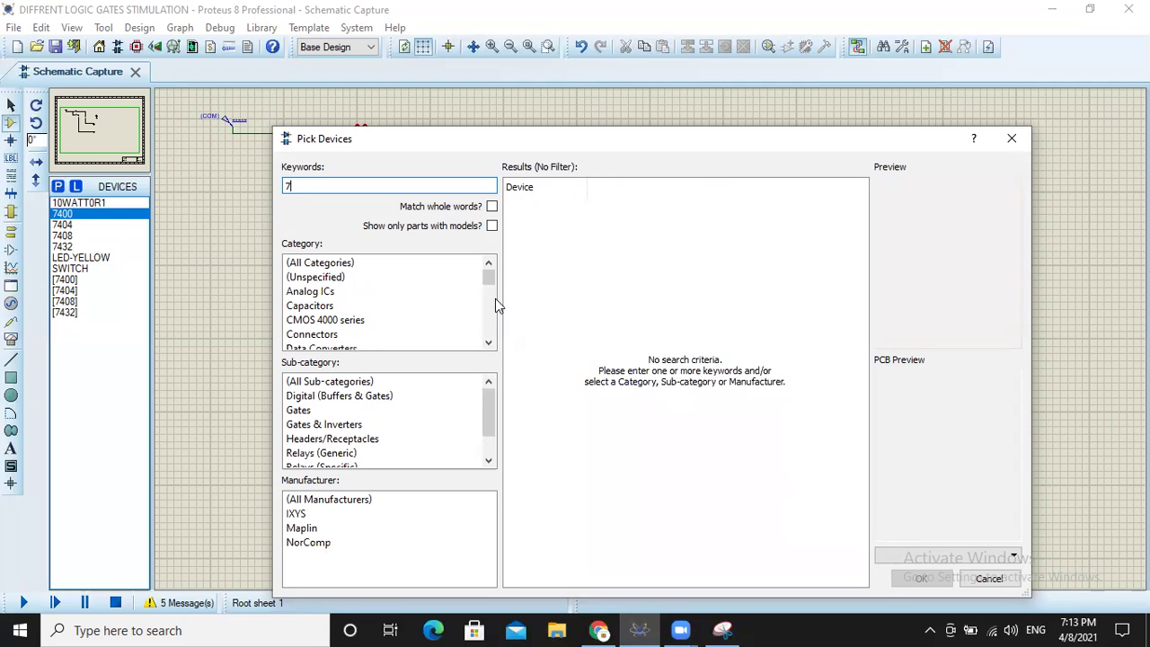
type("402")
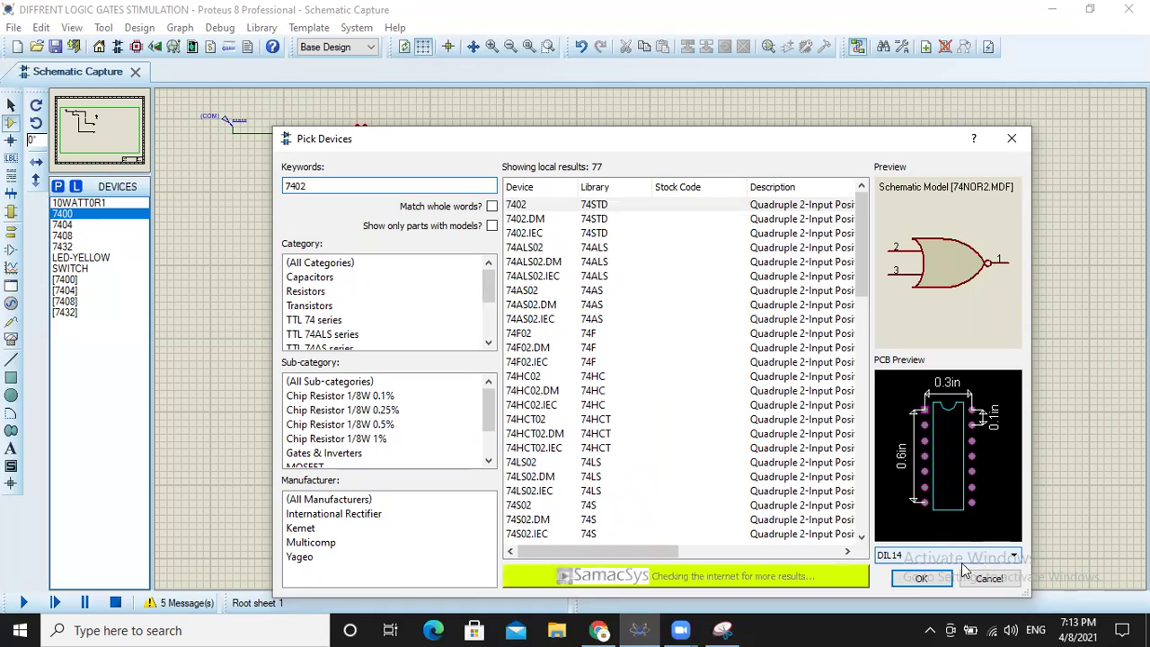
left_click(925, 580)
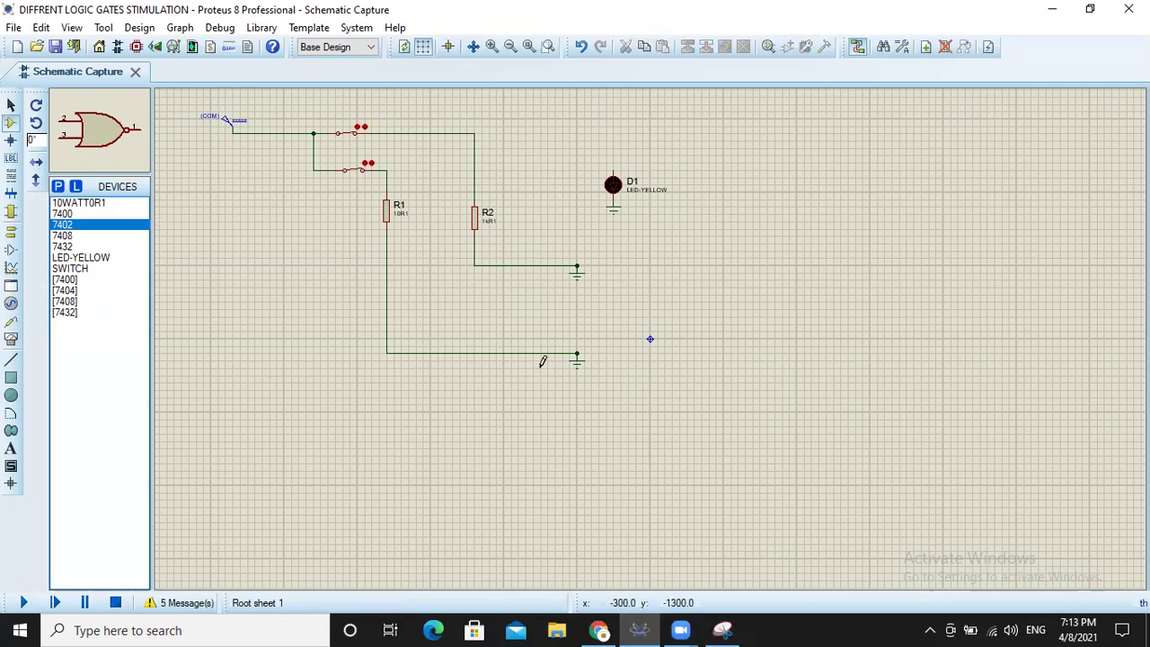
left_click(546, 157)
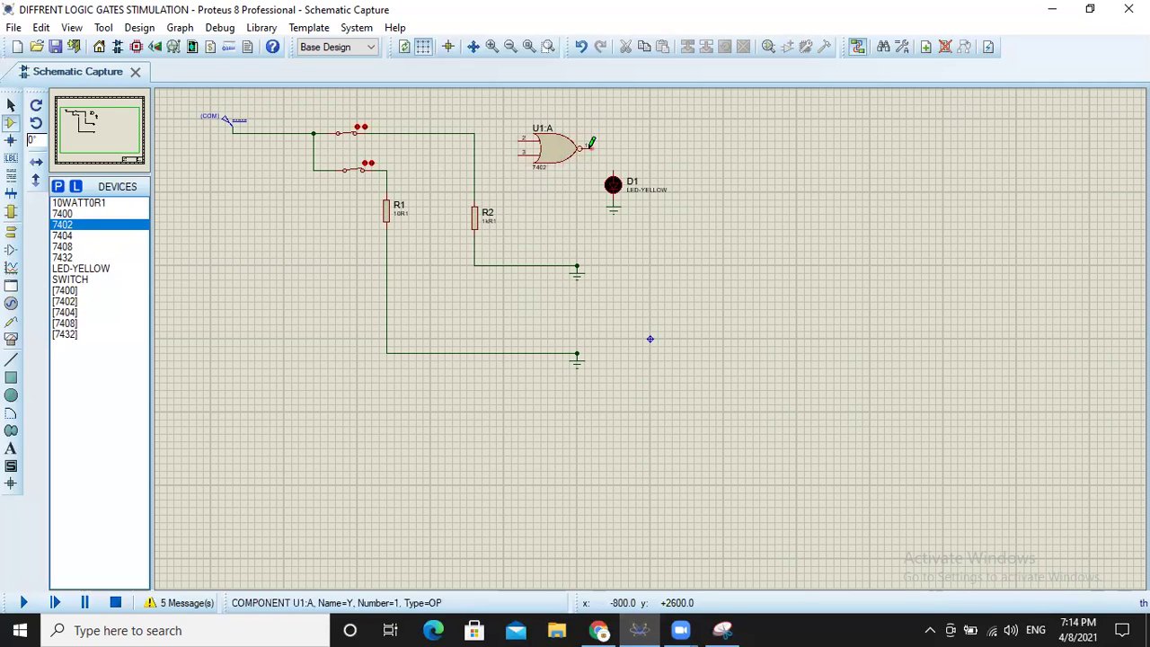
Wire the NOR gate's output to LED D1, input 2 to R2's line and input 3 to R1's line.
left_click(591, 146)
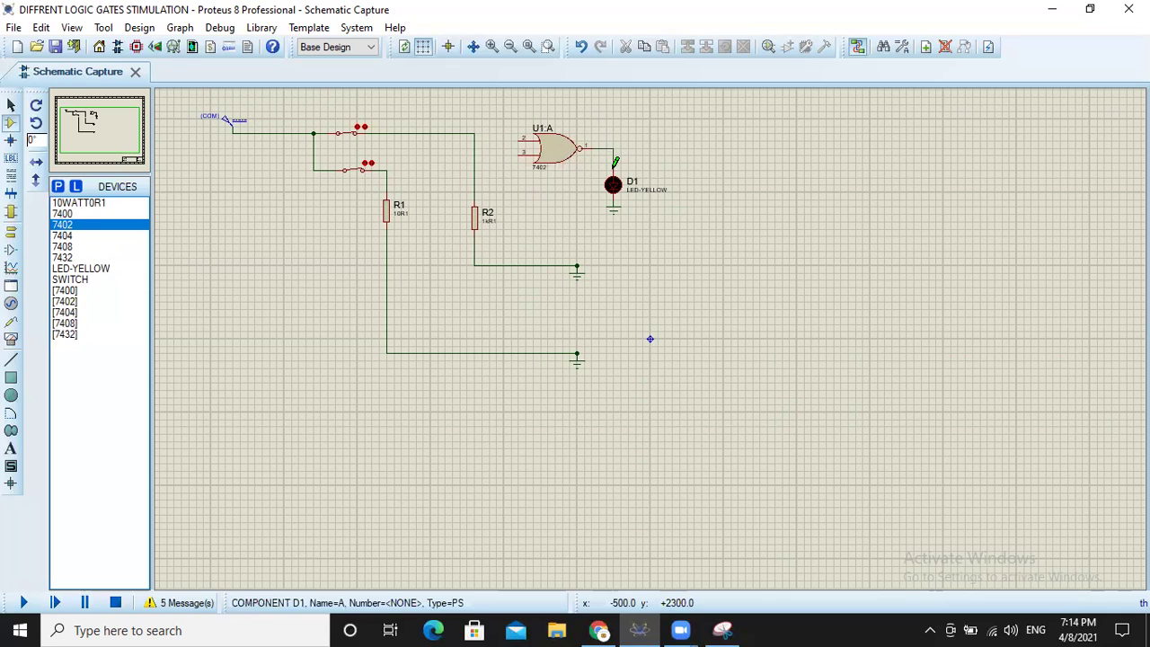
left_click(615, 167)
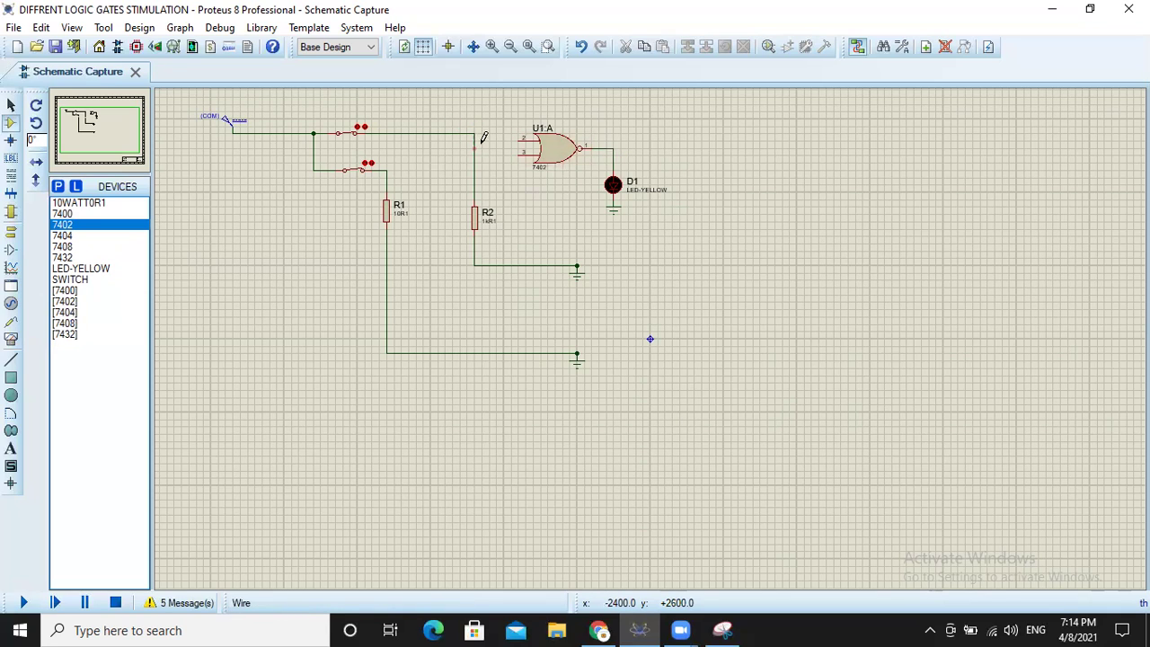
left_click(519, 141)
left_click(391, 169)
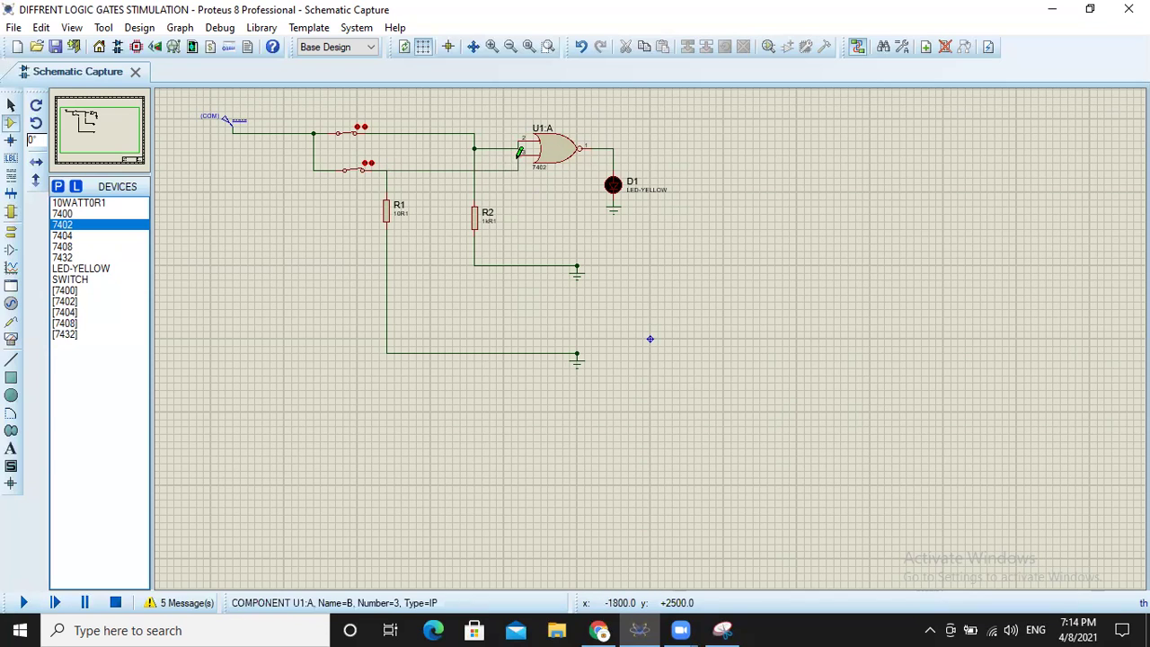
left_click(519, 154)
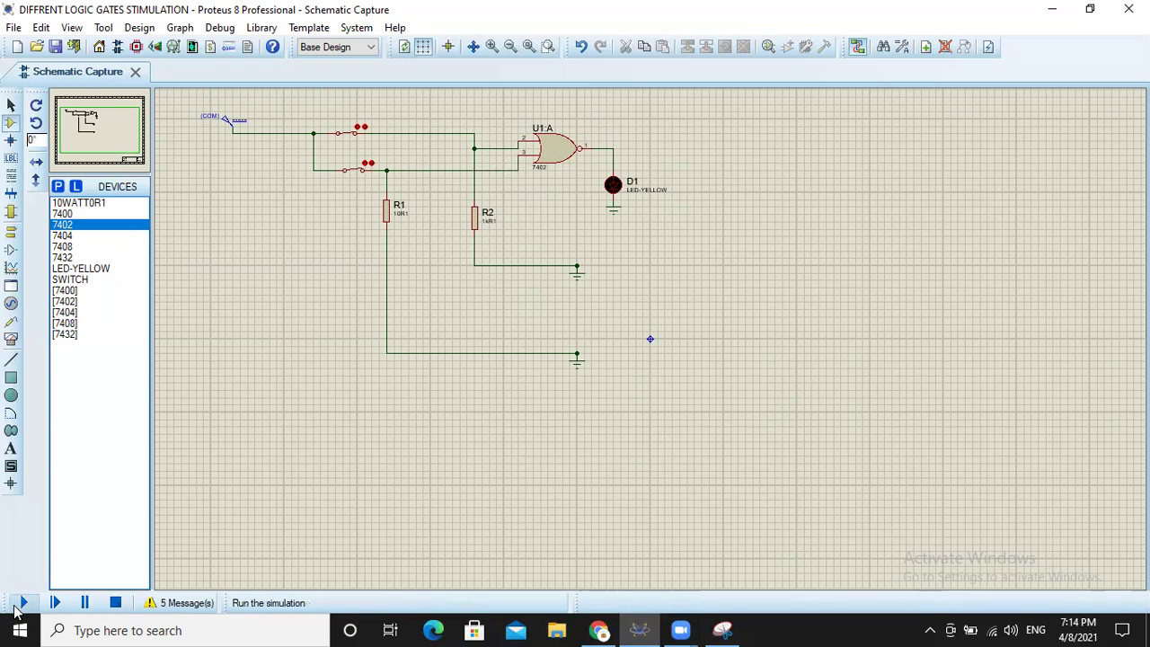
Test the NOR circuit by simulating it and toggling the lower switch, leaving both switches open, and stop the simulation.
left_click(21, 603)
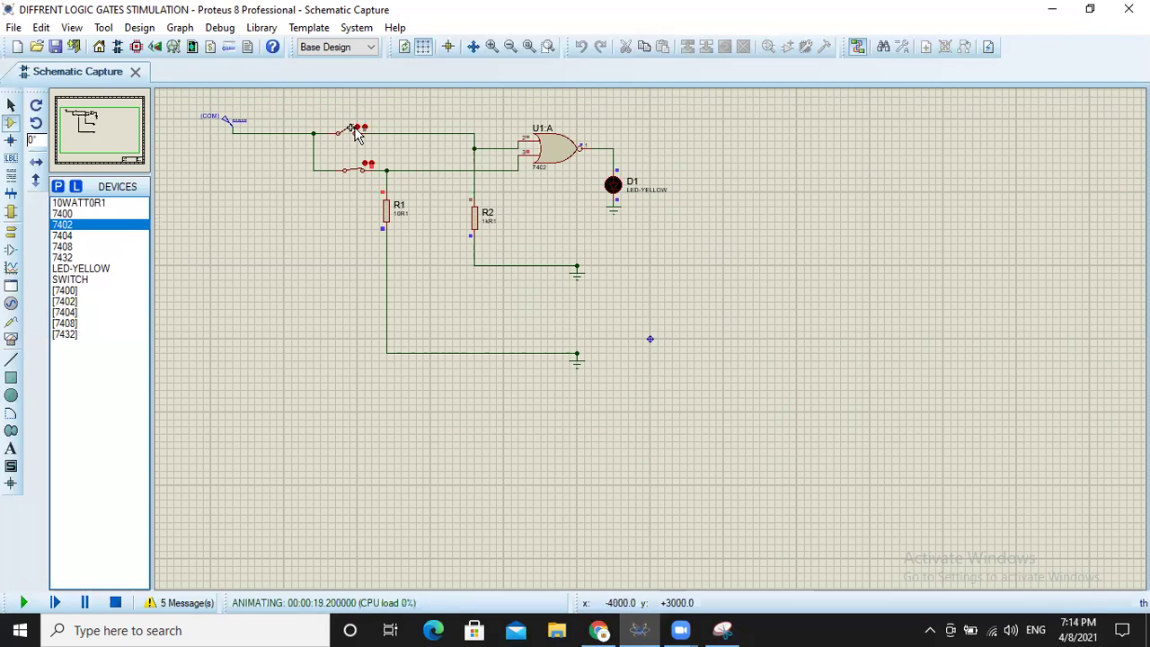
left_click(360, 173)
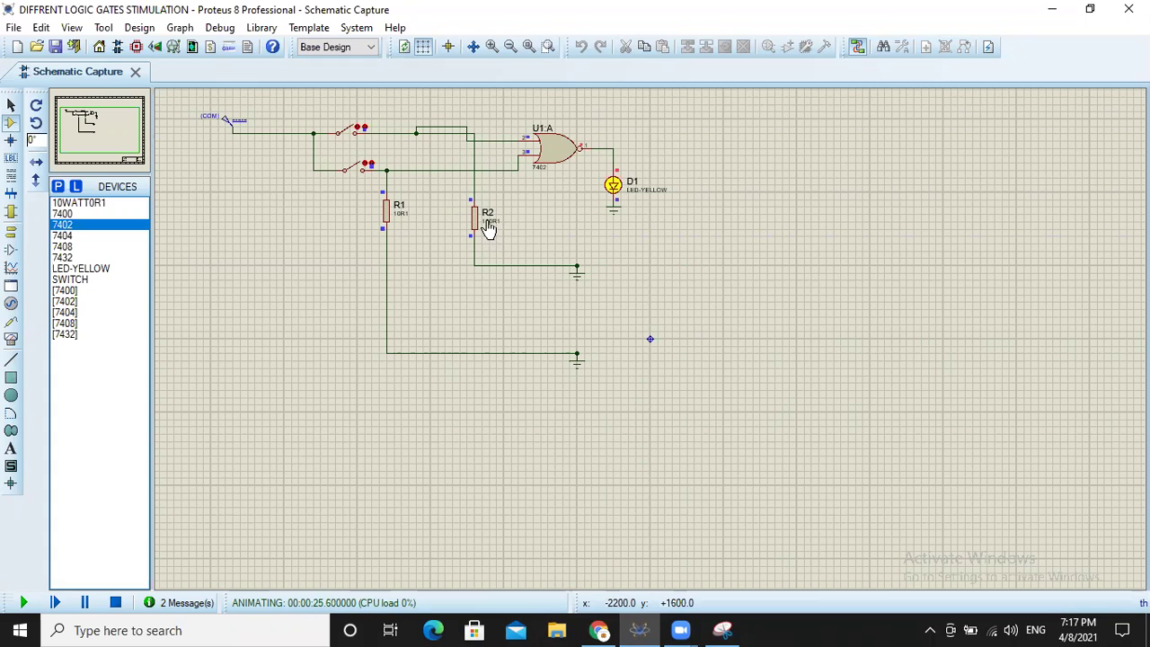
left_click(351, 173)
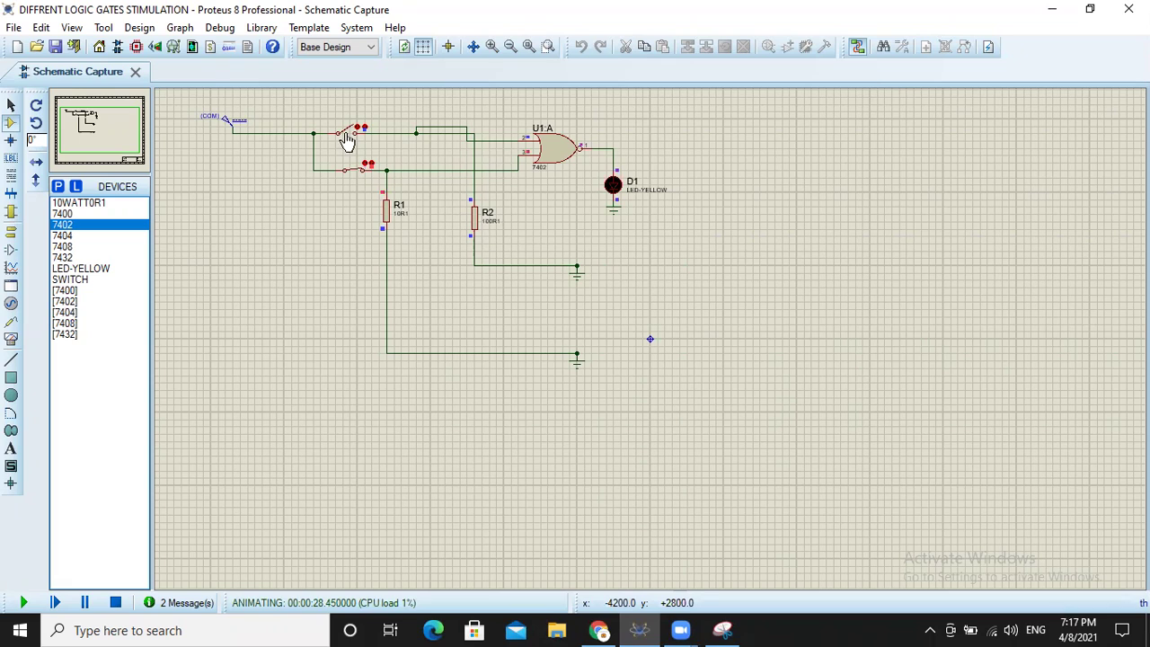
left_click(351, 171)
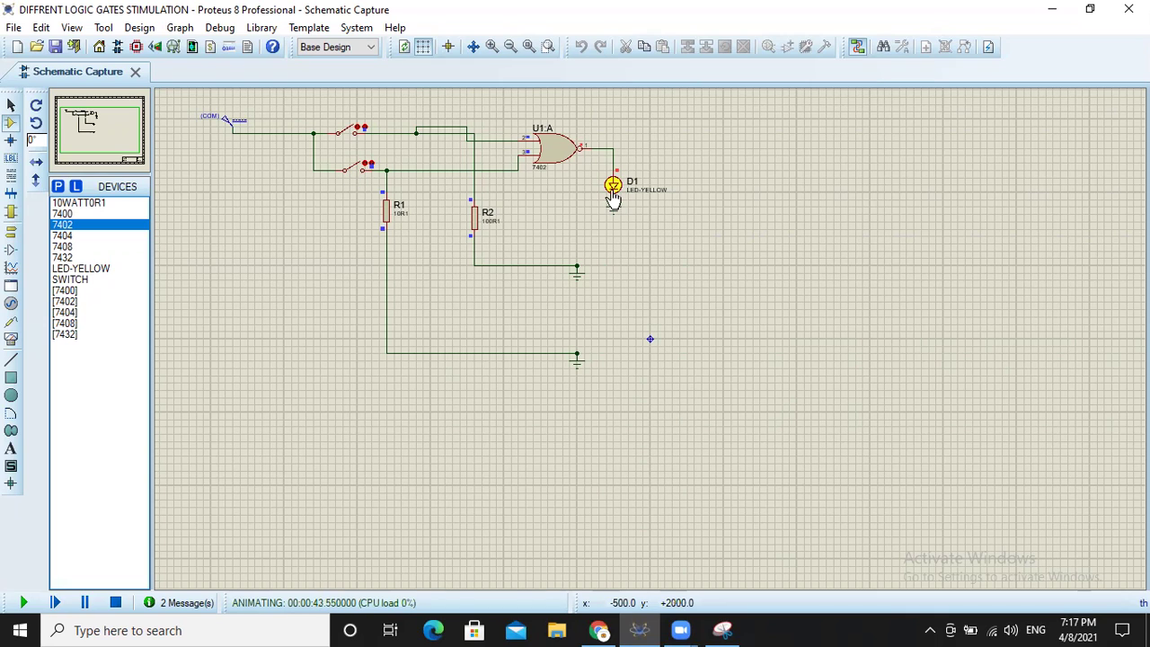
left_click(112, 605)
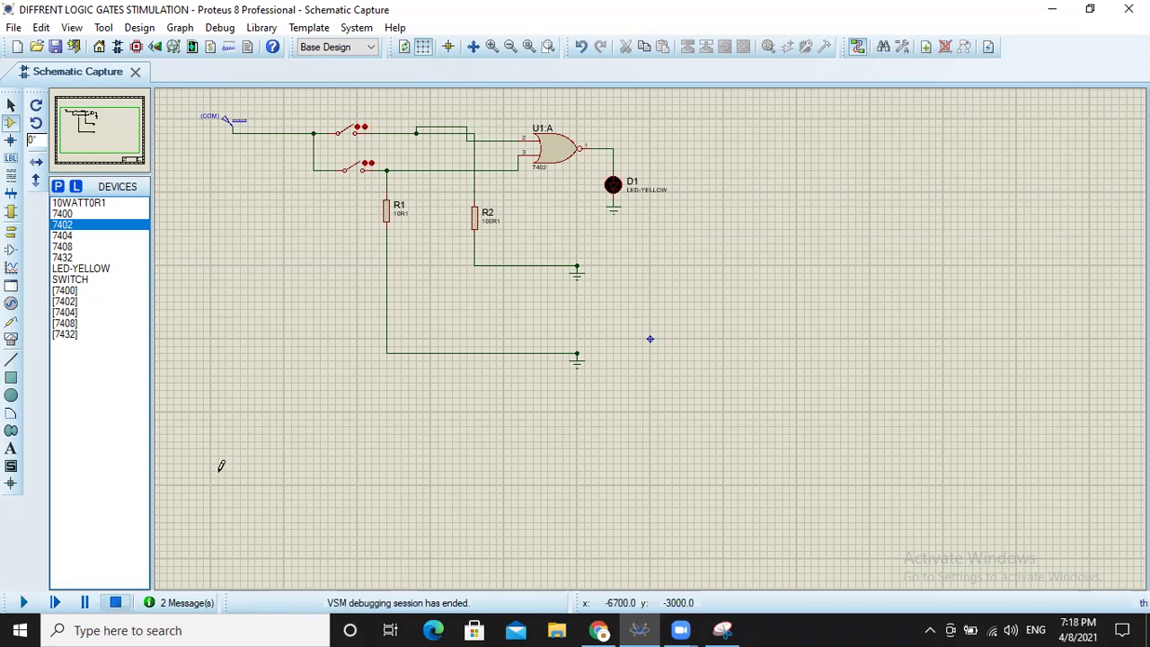
Delete the 7402 NOR gate and place a 7486 XOR gate from the device library above and beside LED D1.
right_click(578, 136)
left_click(619, 183)
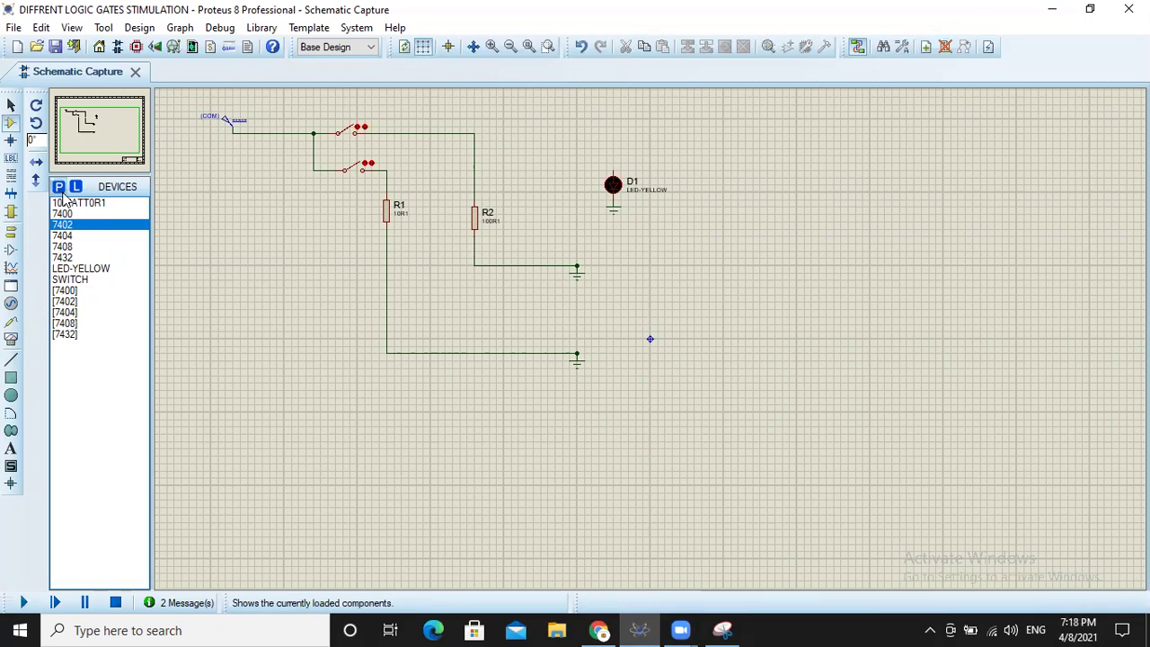
left_click(58, 187)
type("7486")
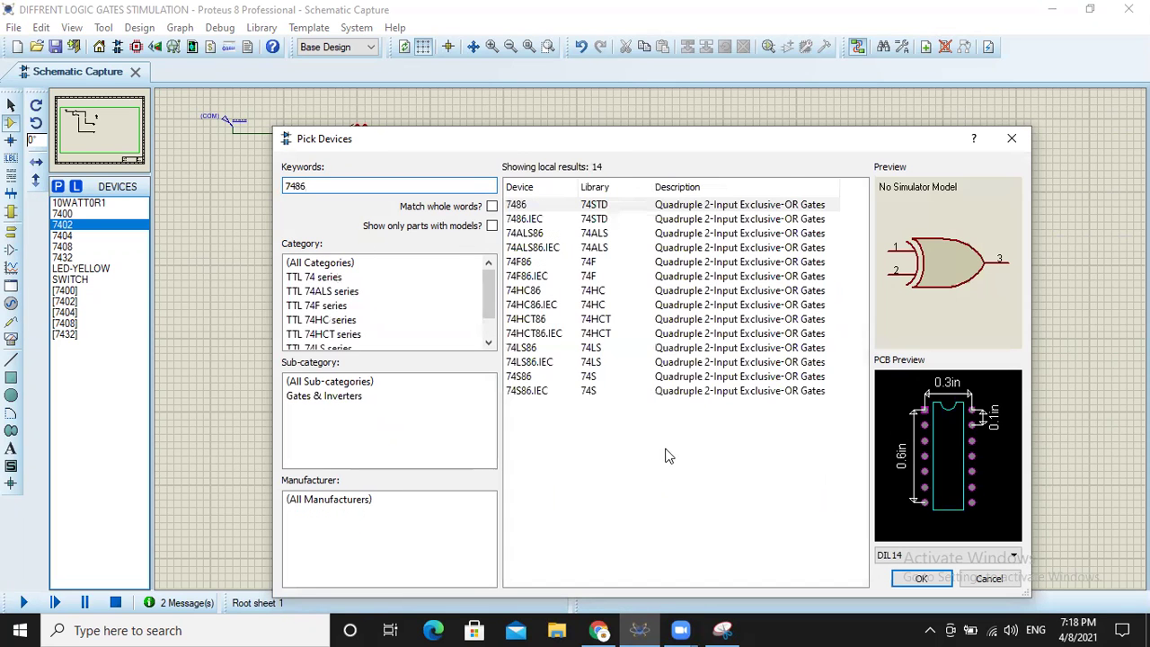
left_click(918, 578)
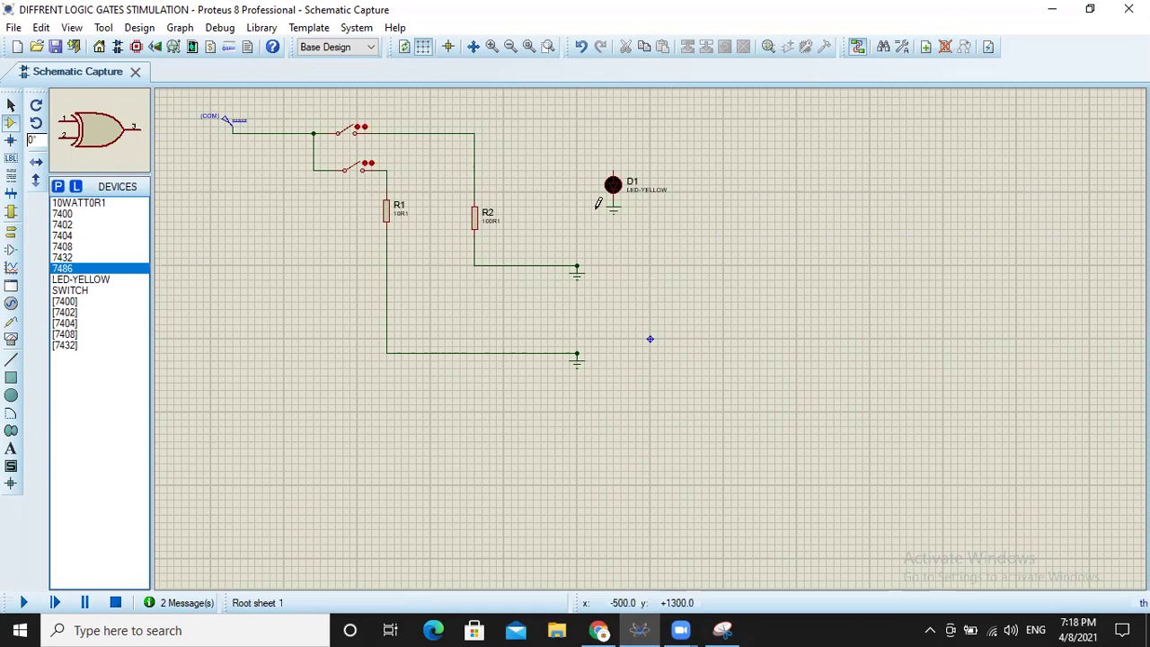
left_click(574, 160)
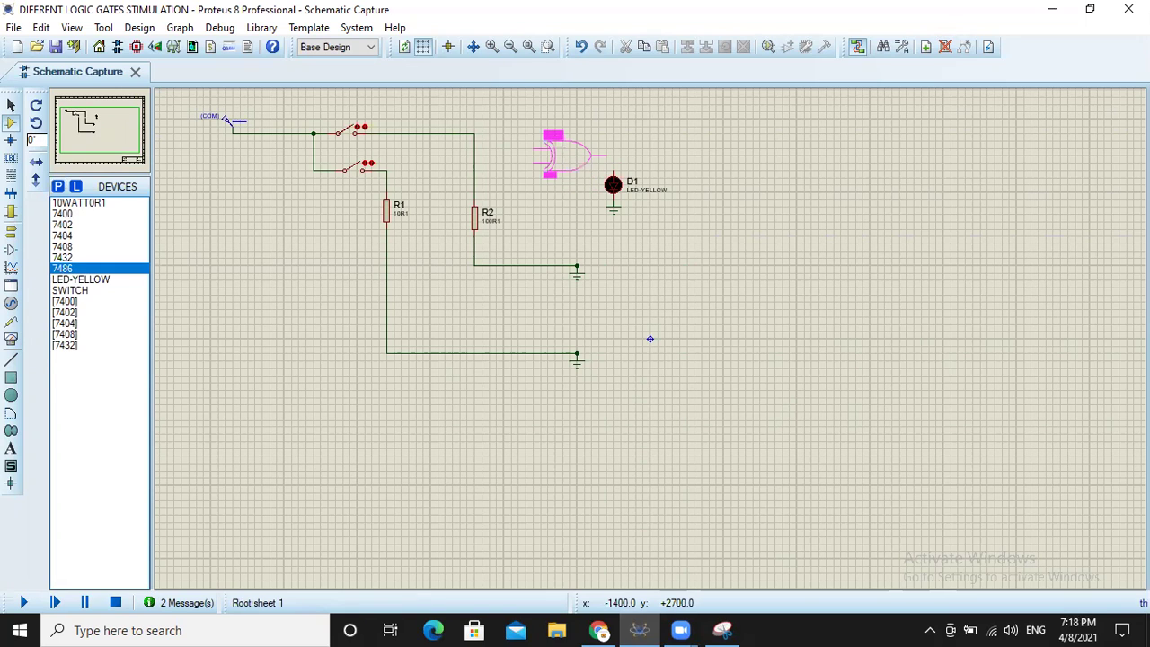
left_click(568, 141)
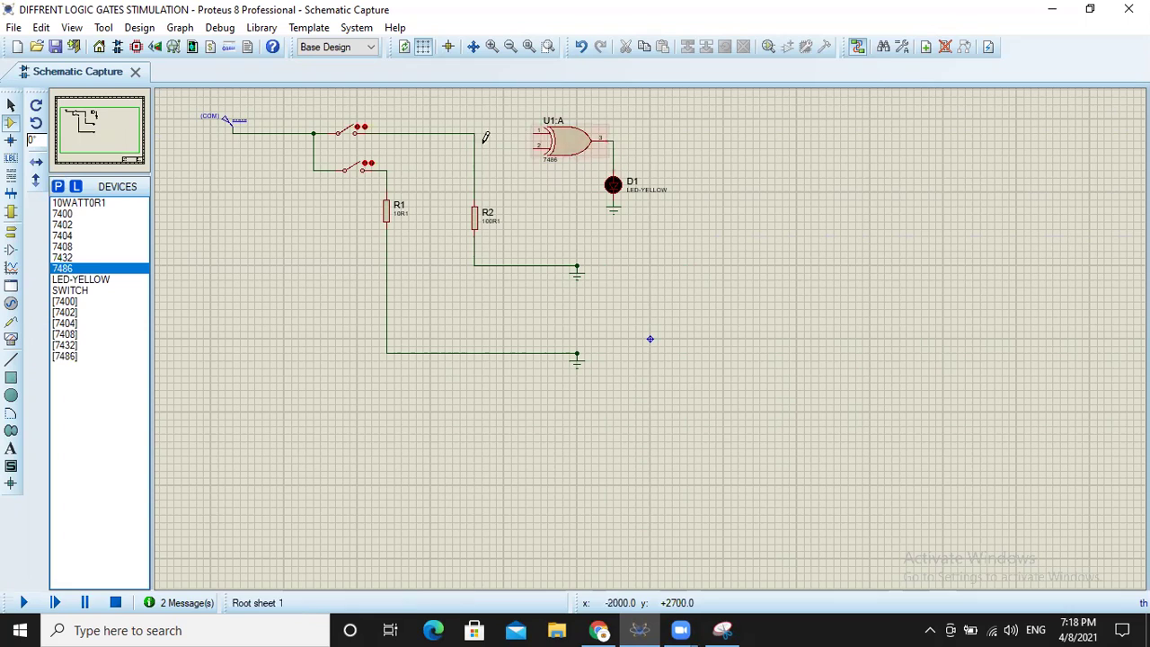
Wire the XOR gate's input 1 to R2's line and input 2 to R1's line, and try to simulate the circuit.
left_click(453, 133)
left_click(536, 129)
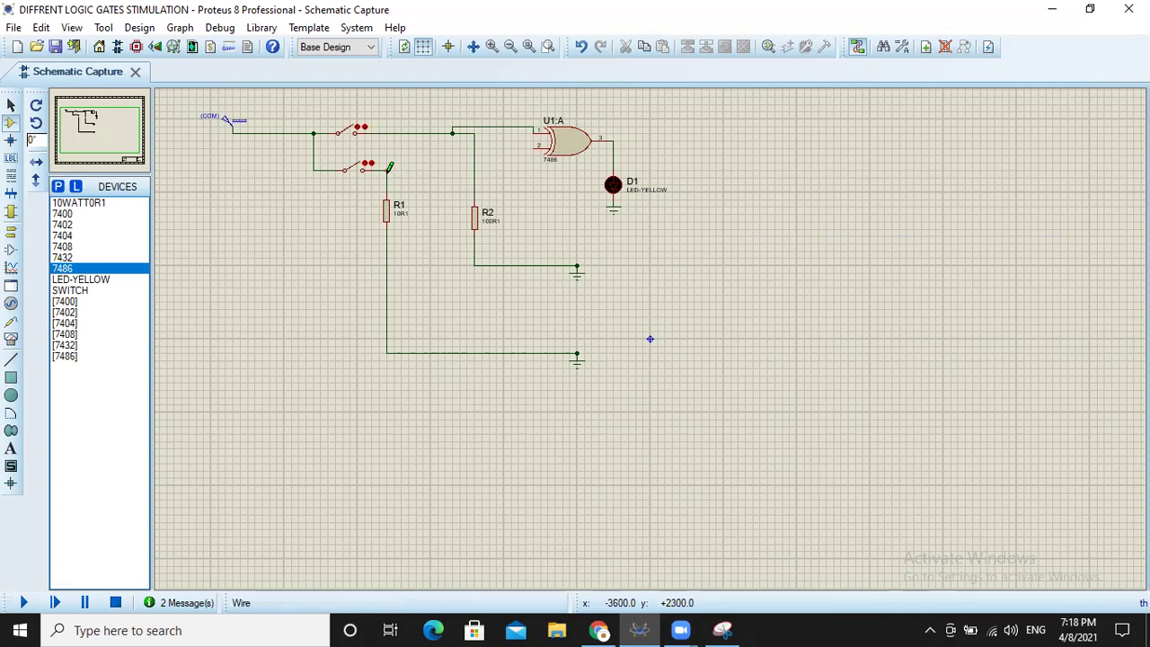
left_click(386, 170)
left_click(536, 146)
left_click(15, 607)
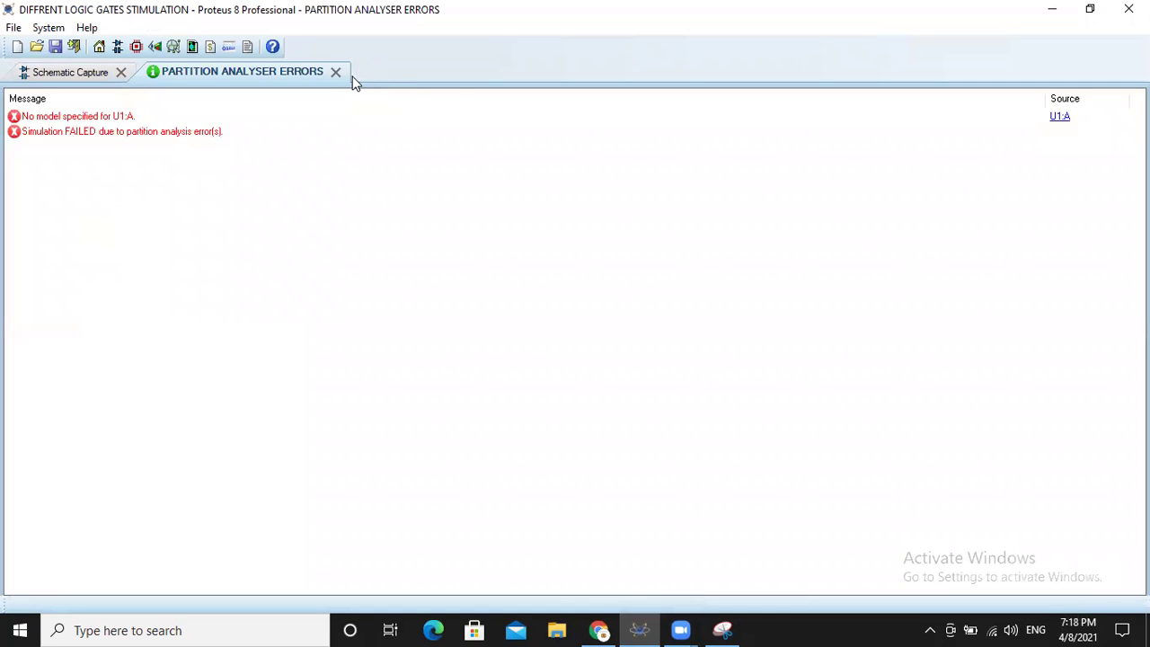
left_click(335, 72)
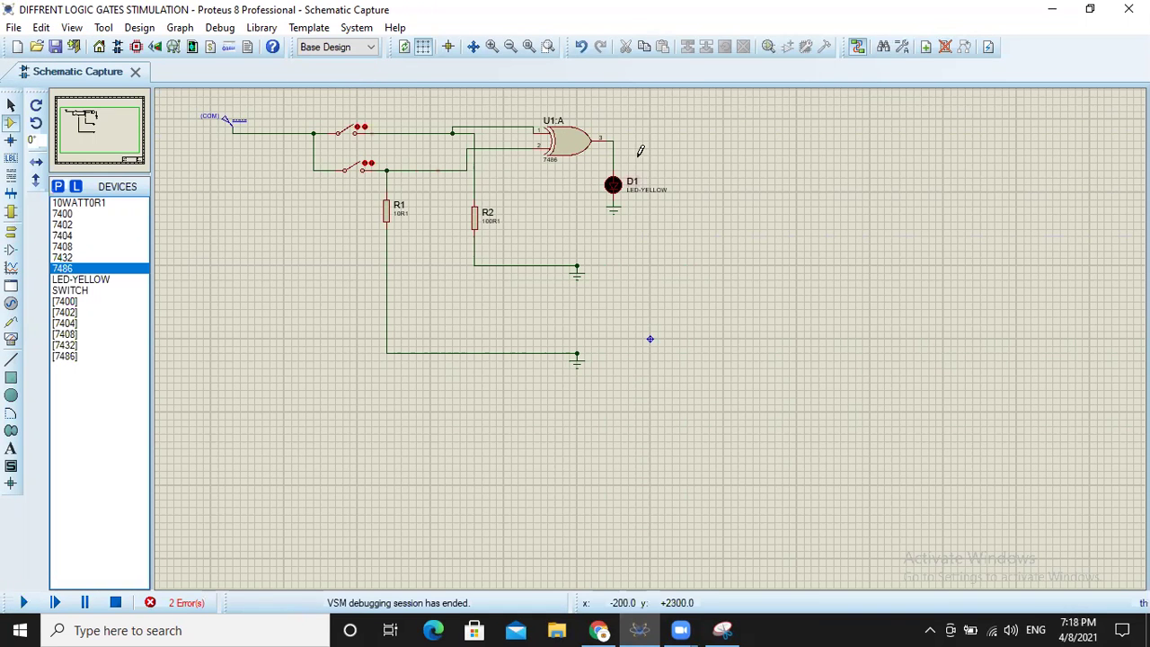
Delete the wired XOR gate and place a fresh 7486 gate between R2's line and LED D1.
right_click(576, 134)
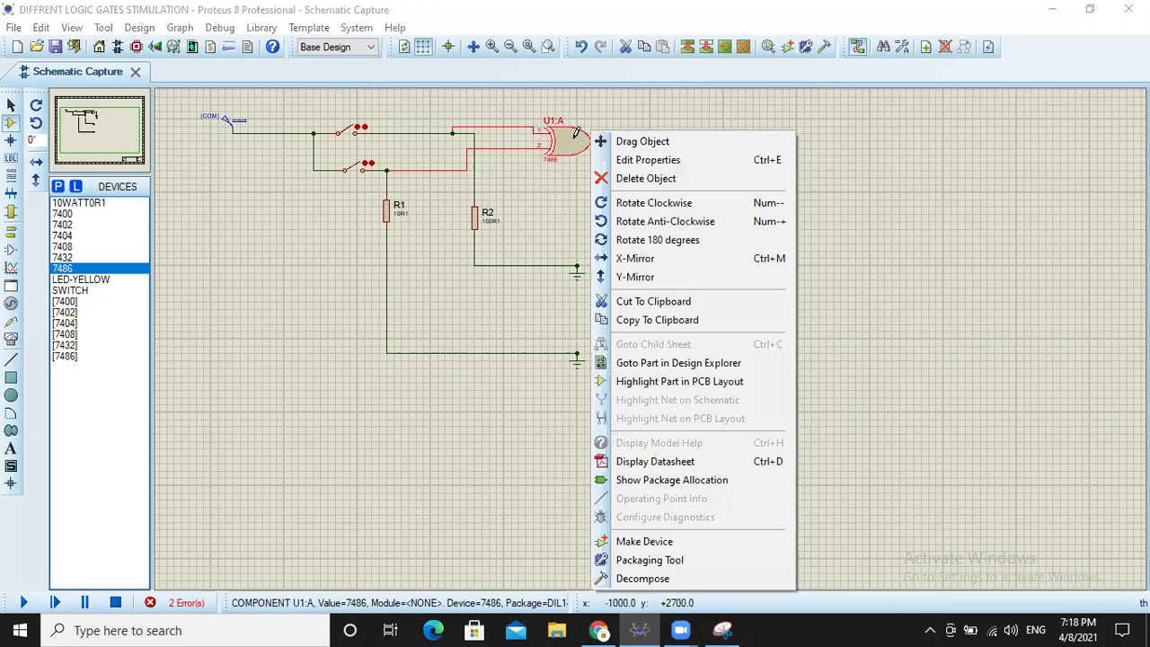
left_click(682, 179)
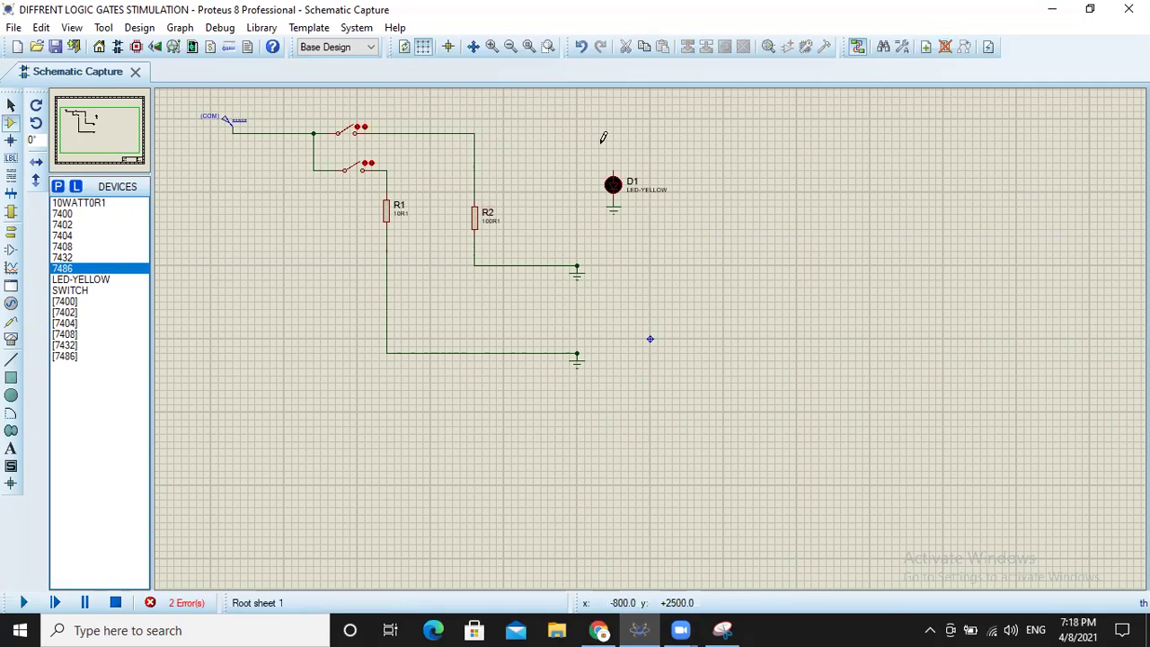
left_click(582, 155)
left_click(563, 152)
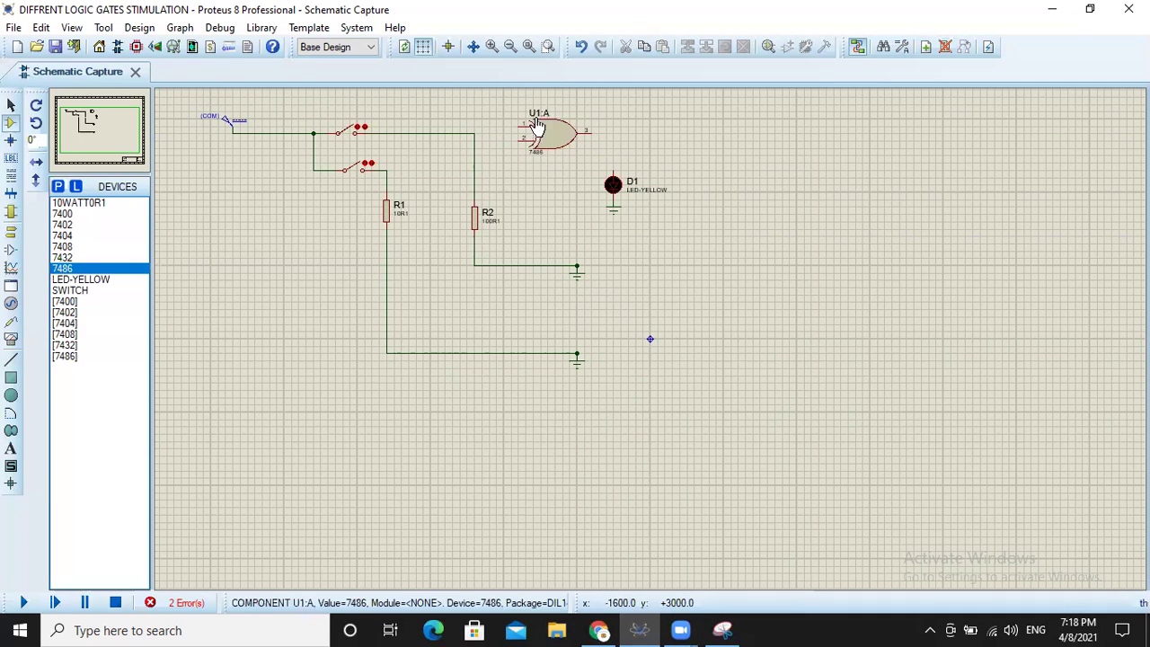
Wire the new XOR gate's output to LED D1 and its input 1 to R2's line.
left_click(592, 133)
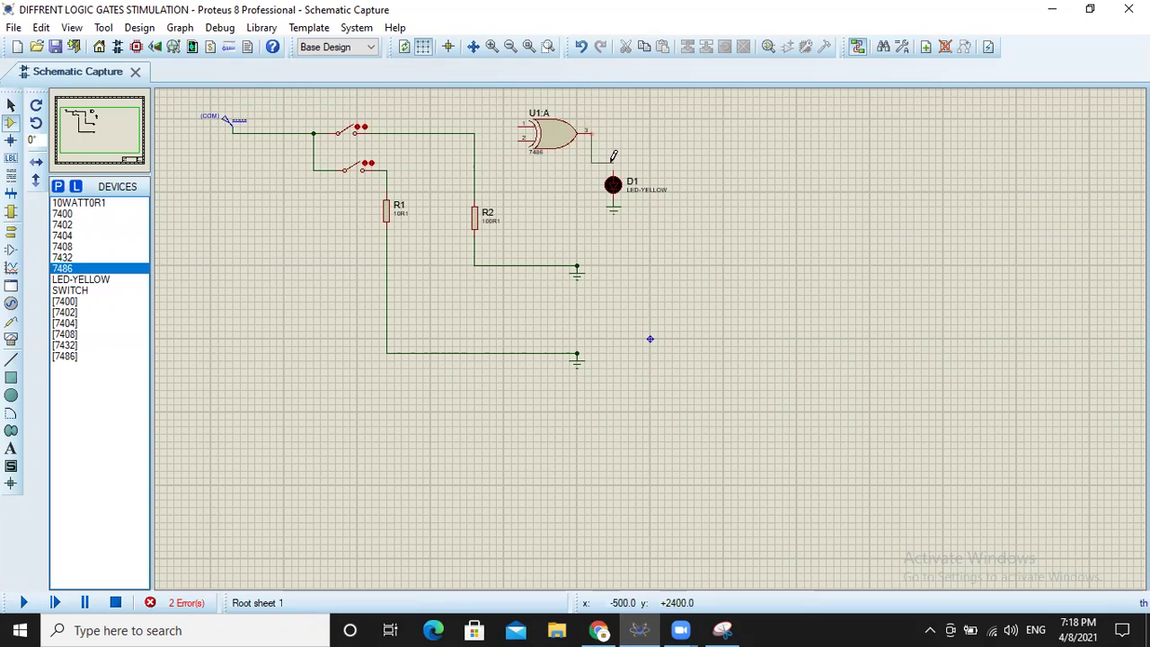
left_click(615, 166)
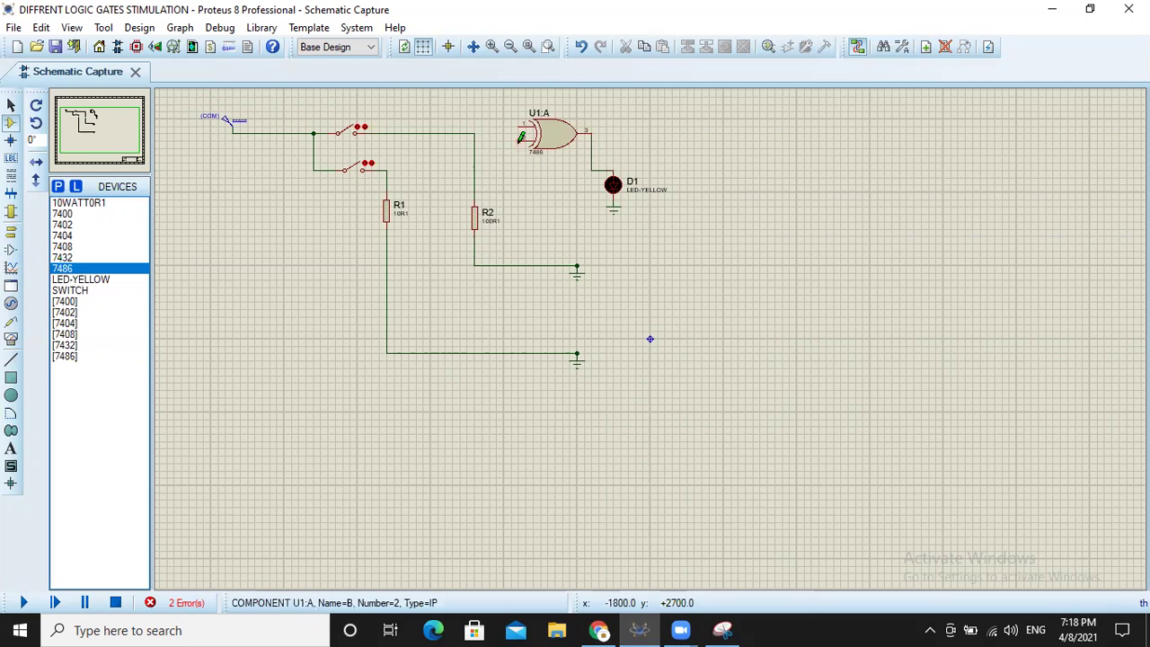
left_click(519, 126)
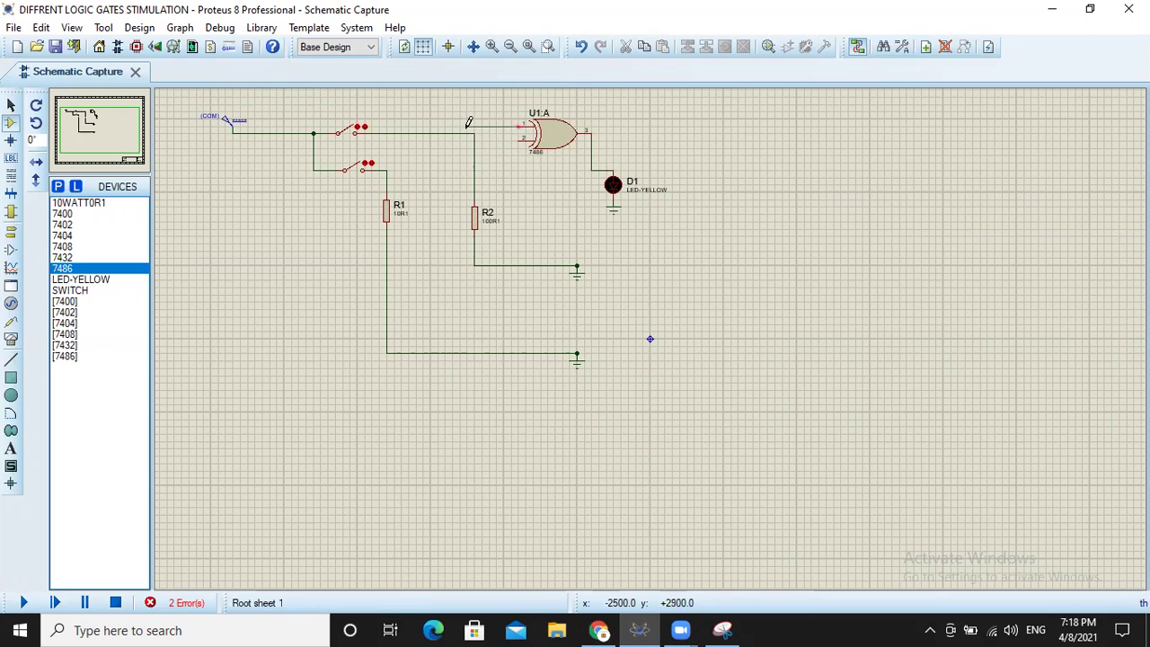
left_click(453, 133)
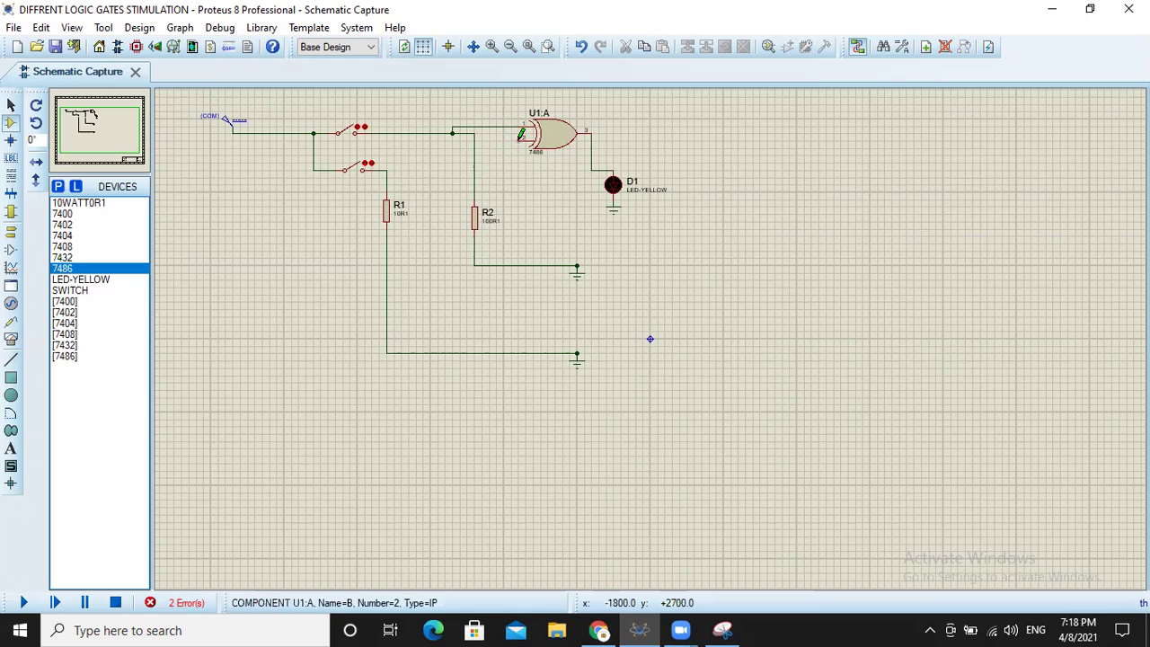
Wire the 7486 gate's input 2 to R1's line and try to simulate the circuit.
left_click(386, 169)
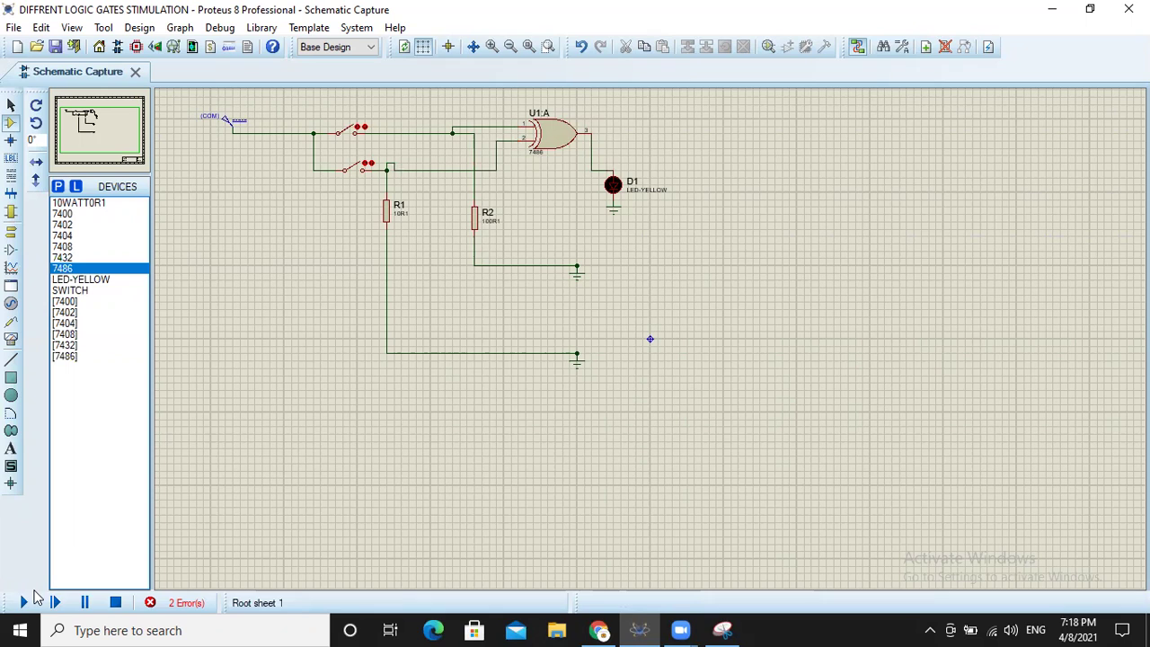
left_click(23, 604)
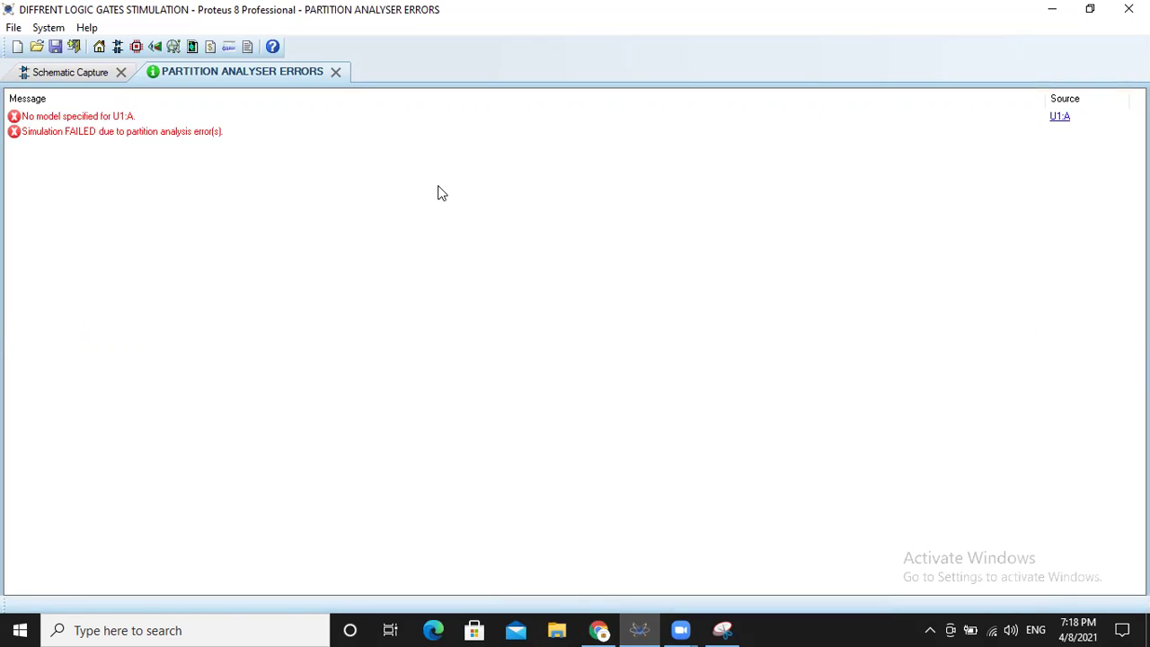
left_click(336, 72)
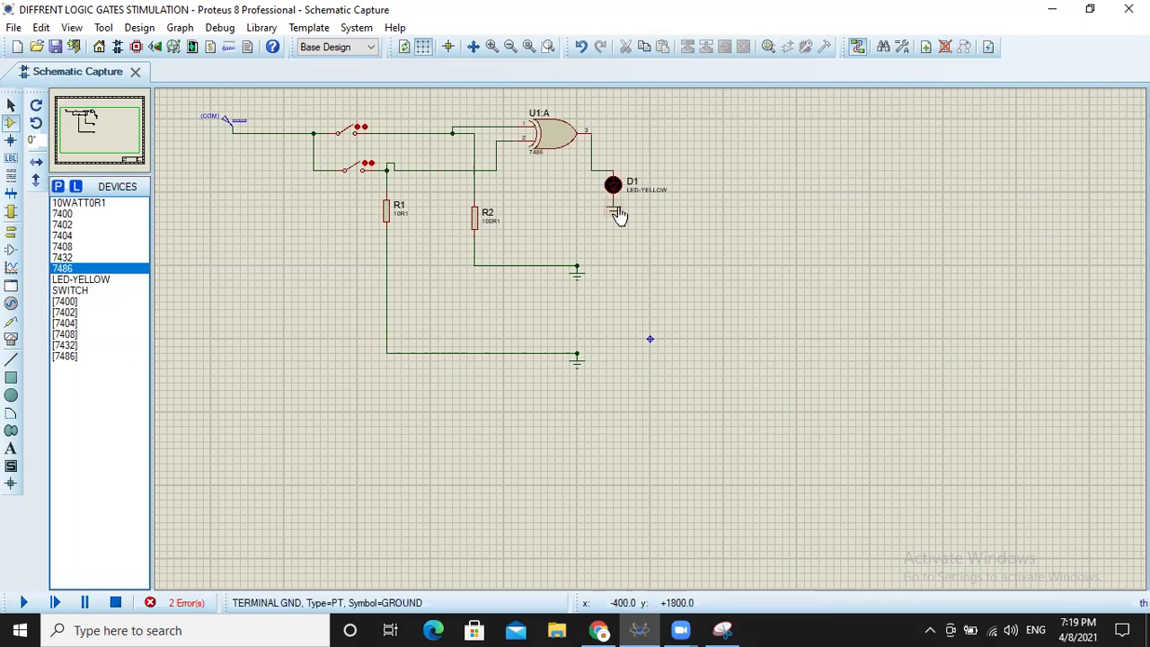
Replace the wire between the 7486 gate's output and LED D1 with a fresh one and try the simulation again.
right_click(600, 162)
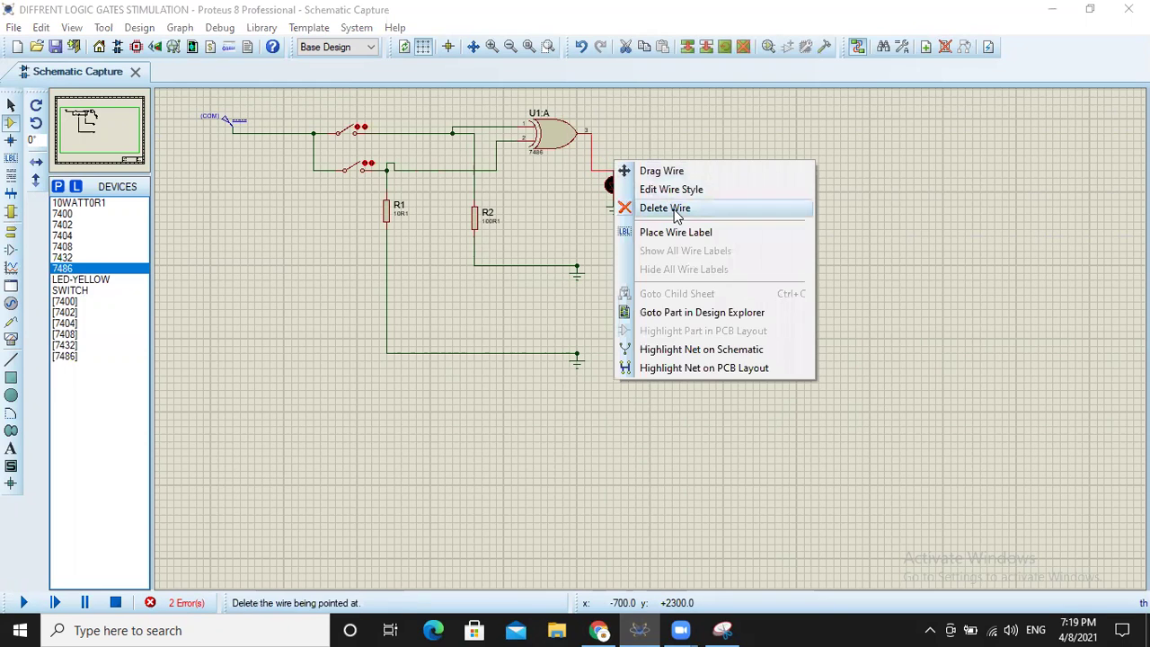
left_click(638, 127)
key("Delete")
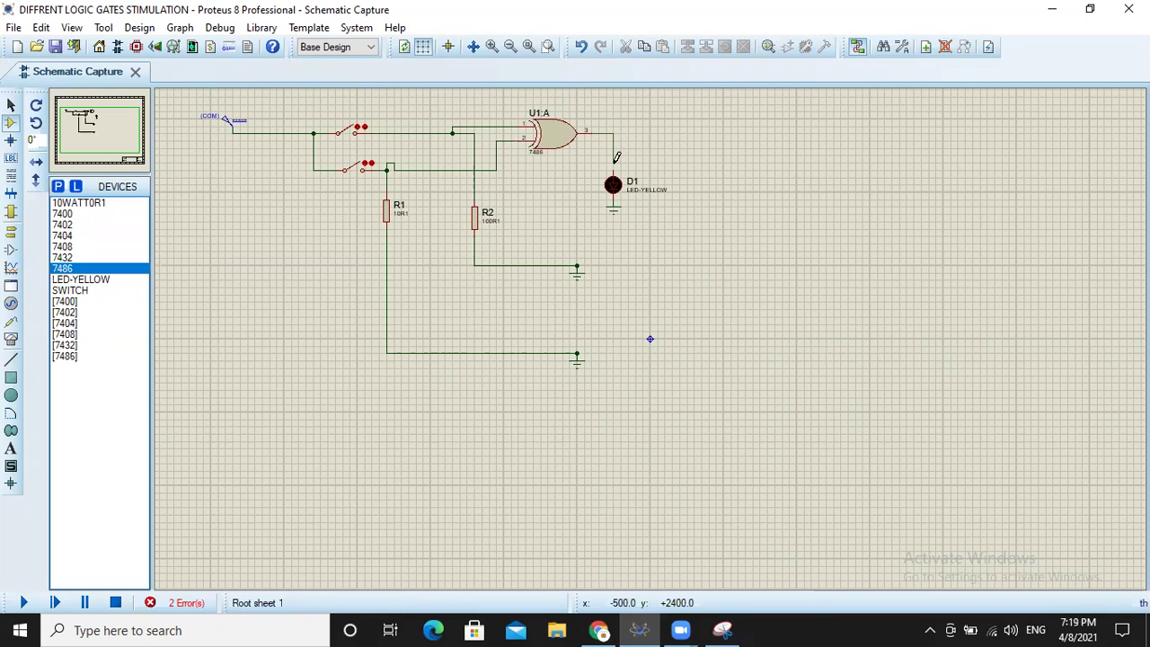
left_click(617, 162)
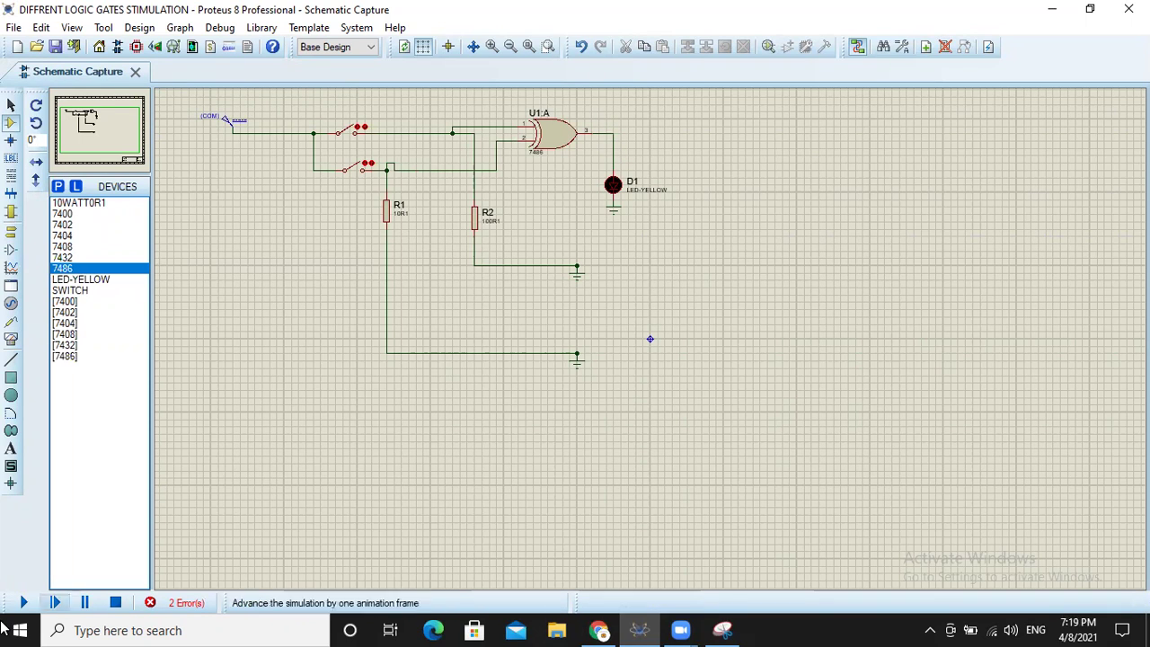
left_click(23, 603)
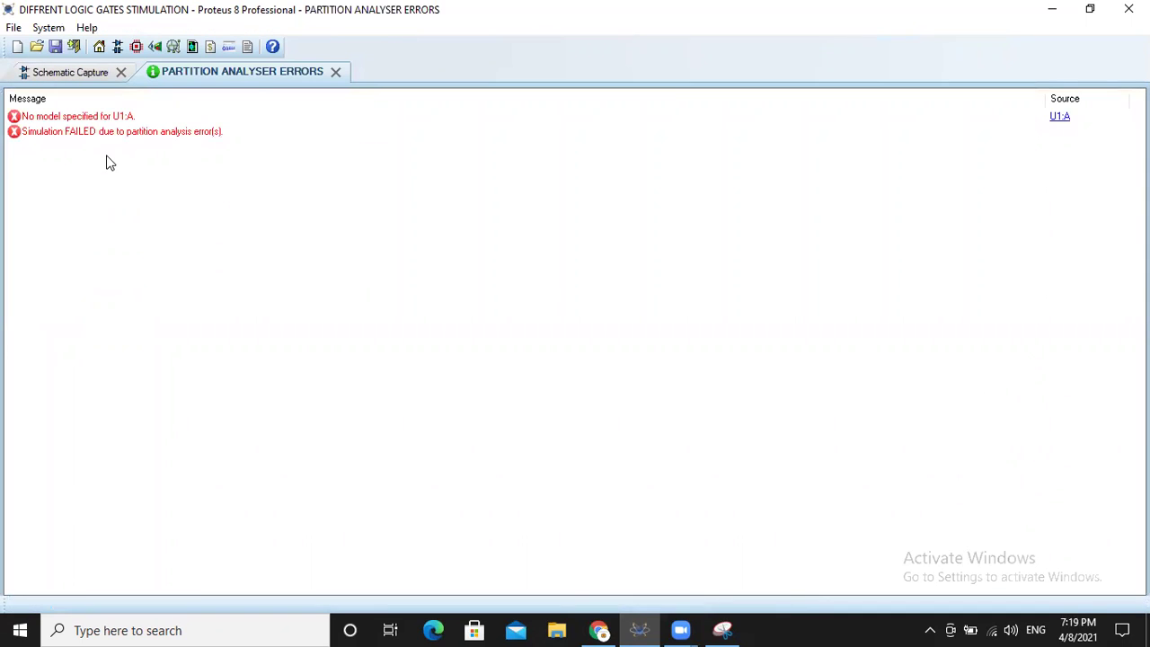
left_click(335, 71)
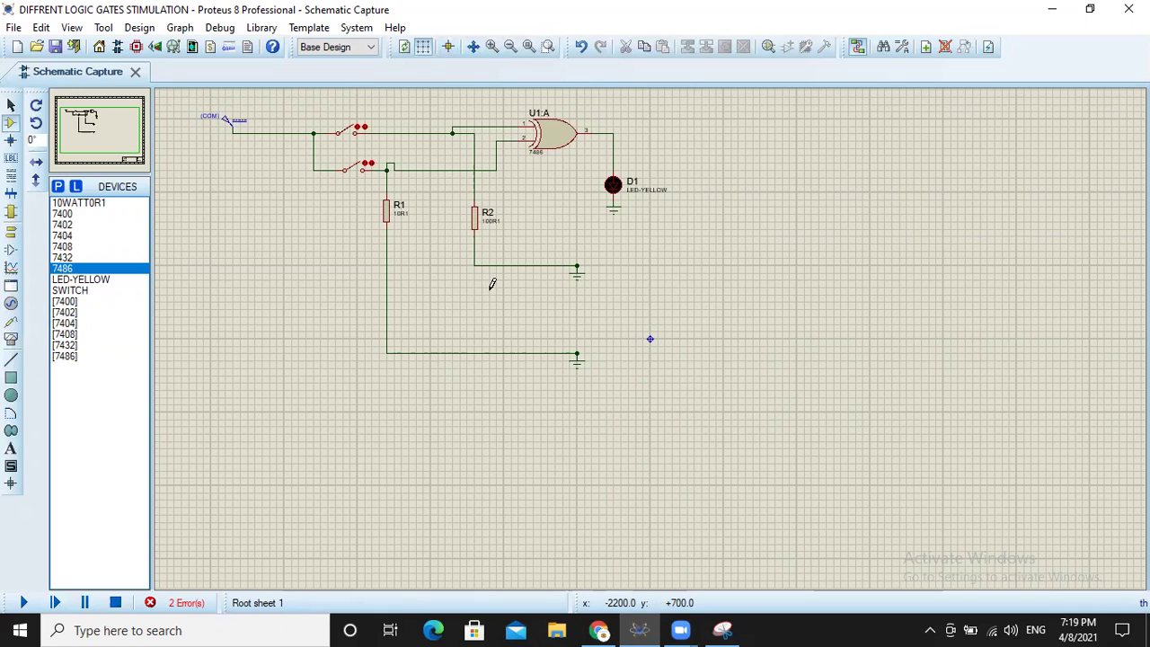
Set resistor R2's value to 10R1 and try to simulate the circuit.
double_click(488, 227)
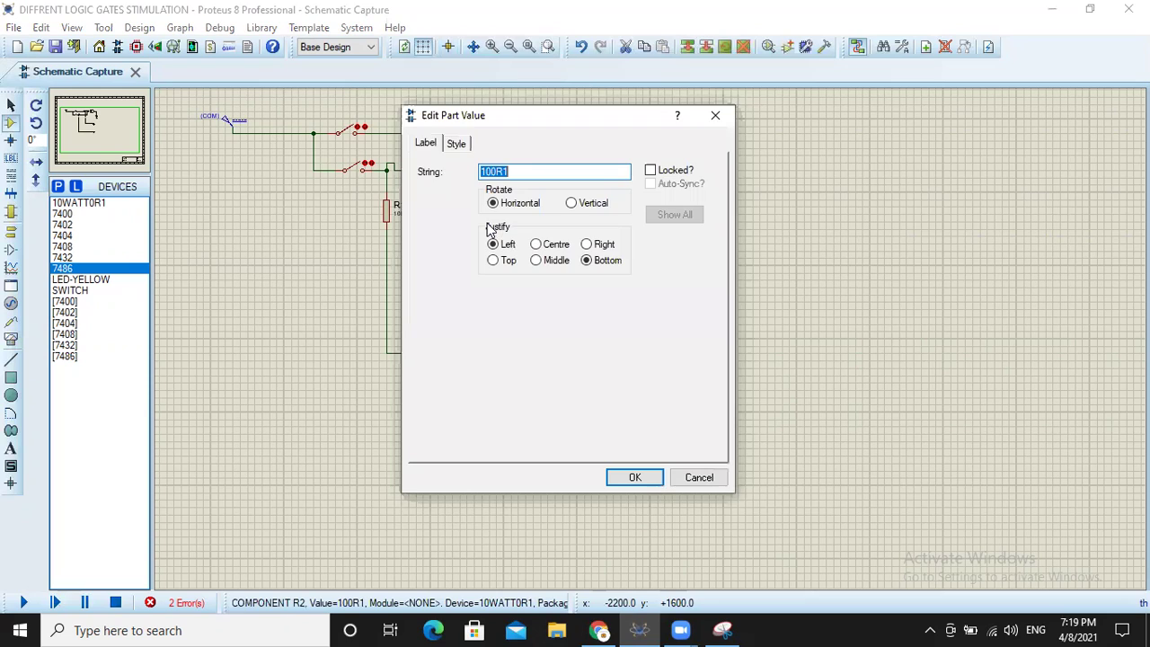
left_click(493, 170)
left_click(627, 479)
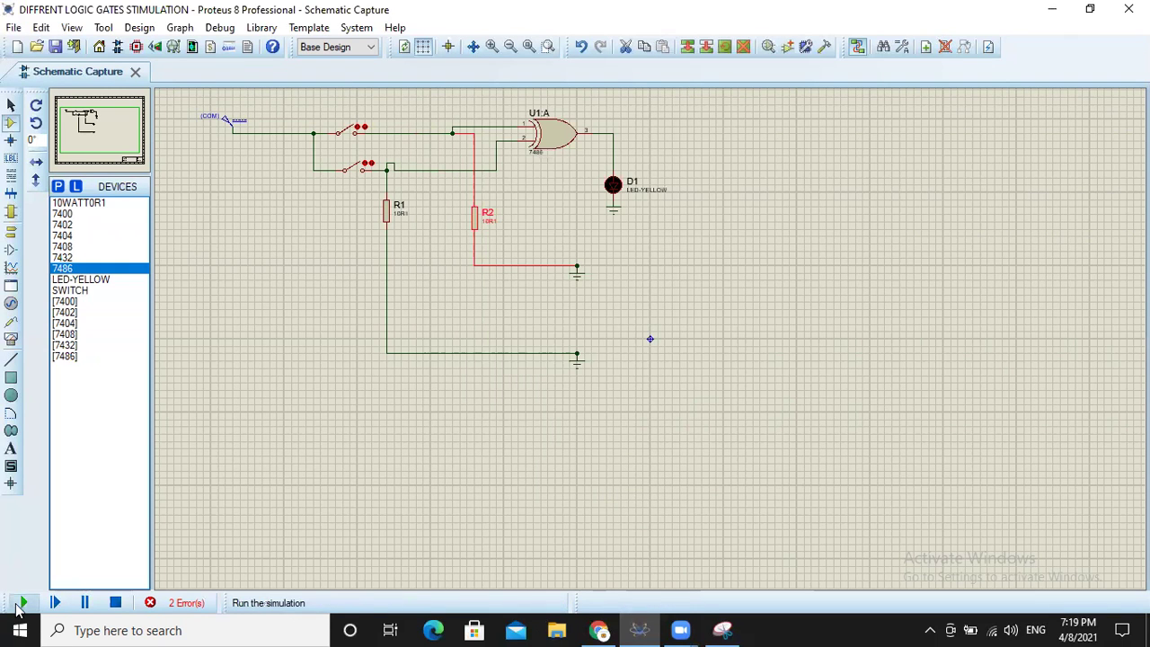
left_click(20, 605)
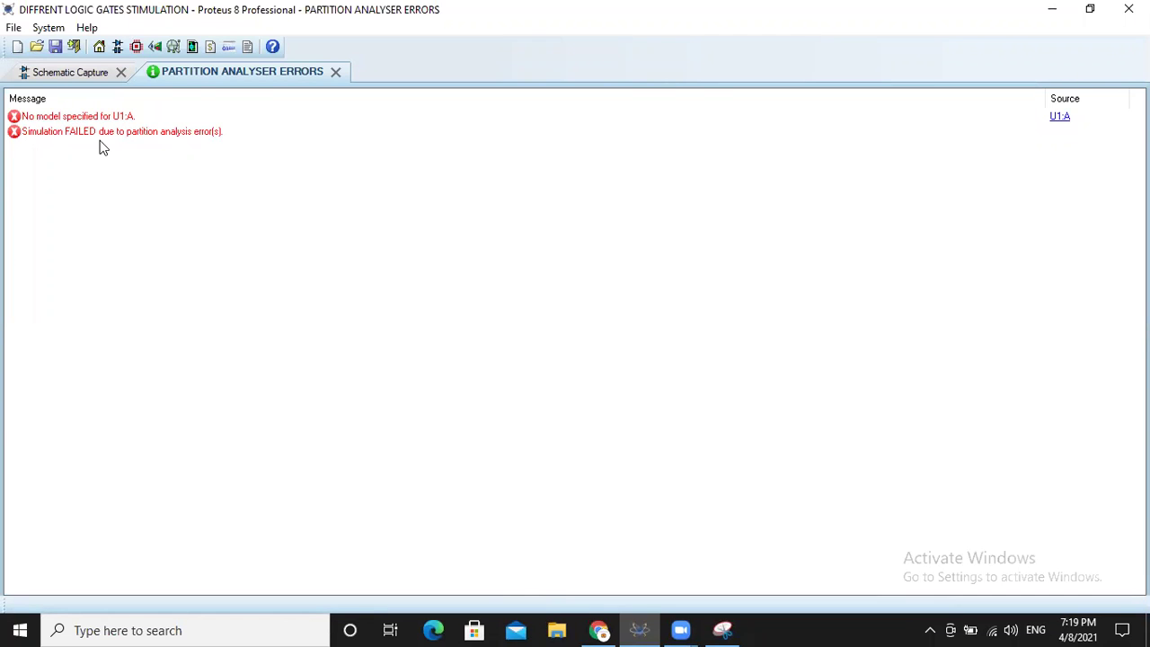
left_click(336, 72)
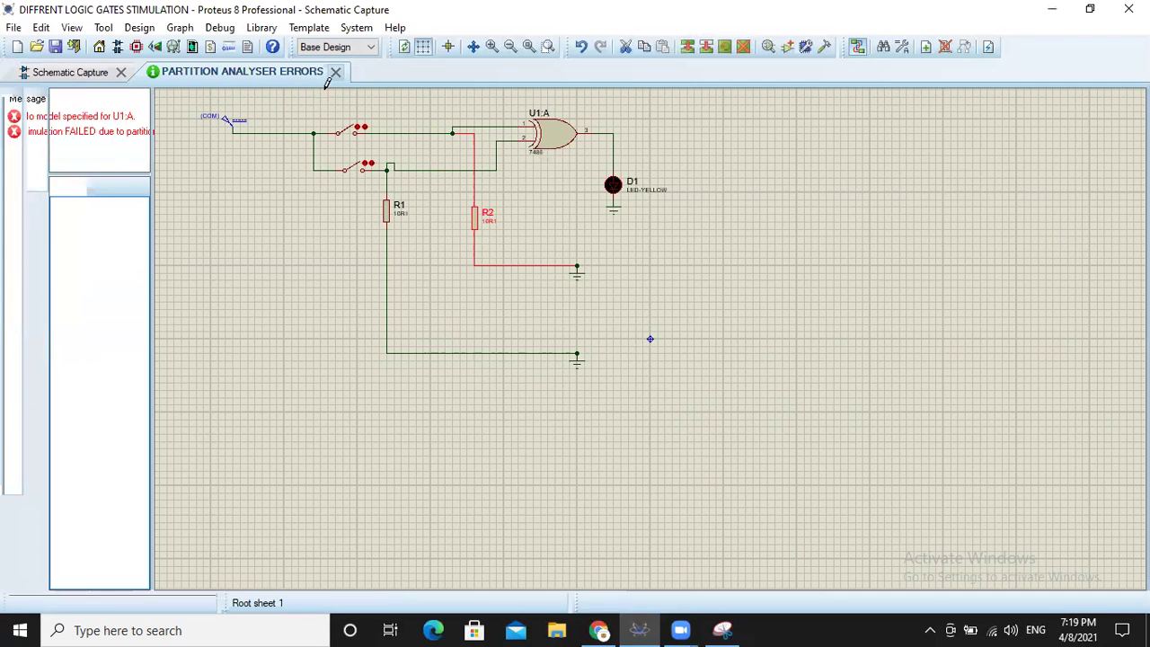
Change the global style of the 7486 gate's part ID label to PROPERTIES and try to run the simulation.
left_click(543, 118)
left_click(543, 117)
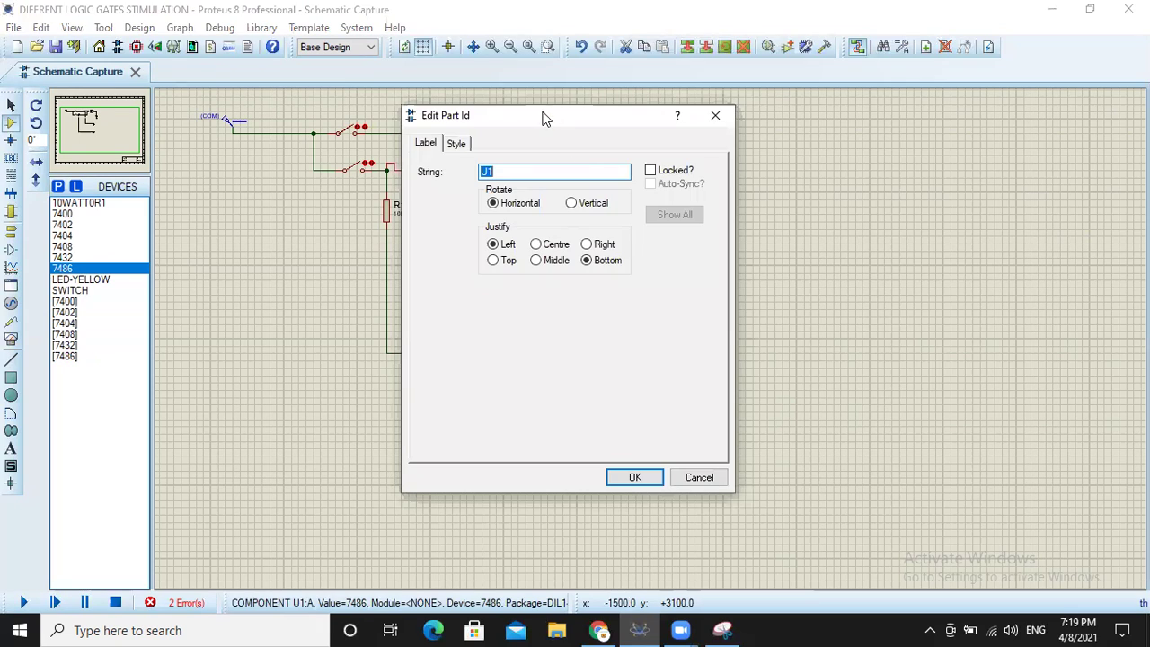
left_click(461, 145)
left_click(559, 175)
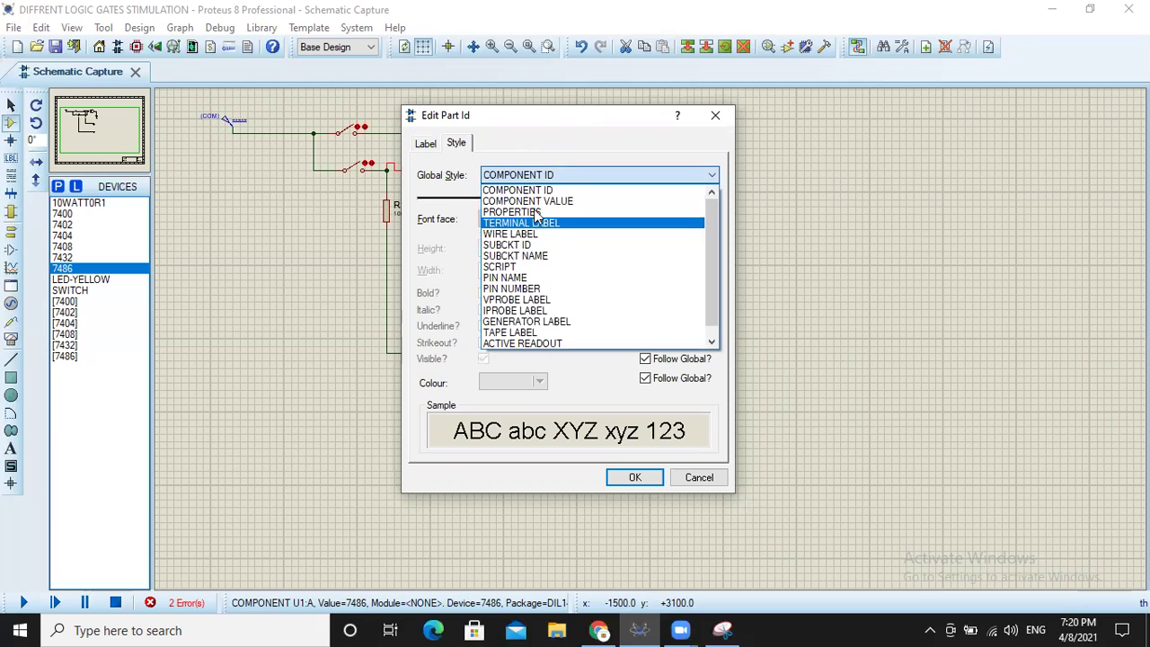
left_click(534, 212)
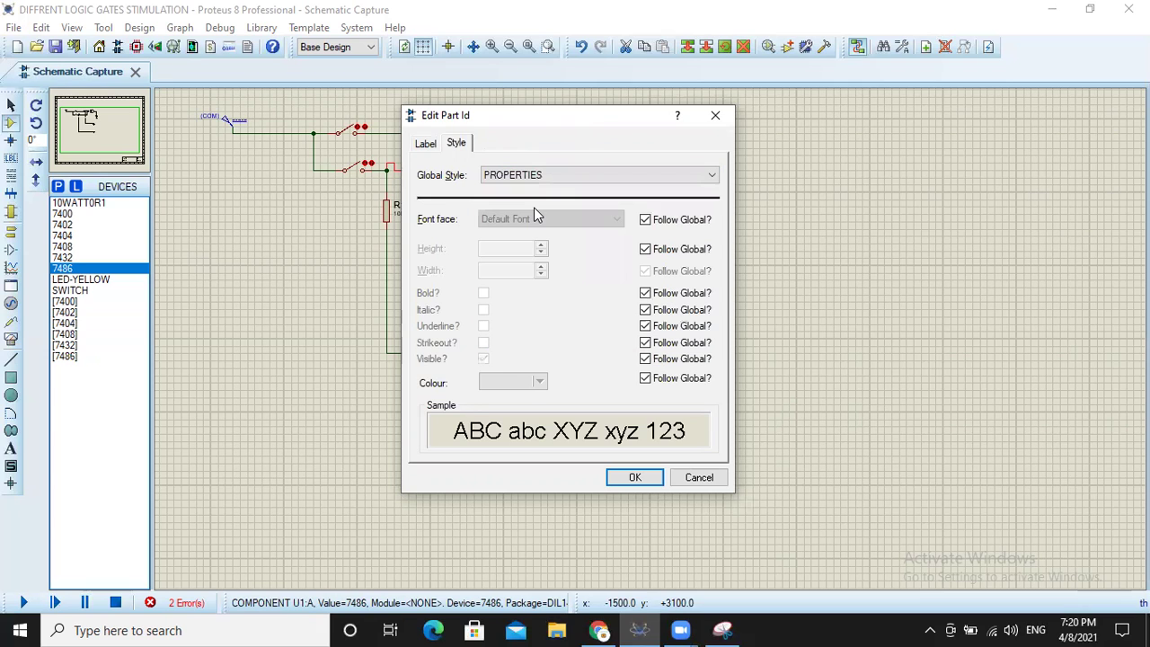
left_click(629, 475)
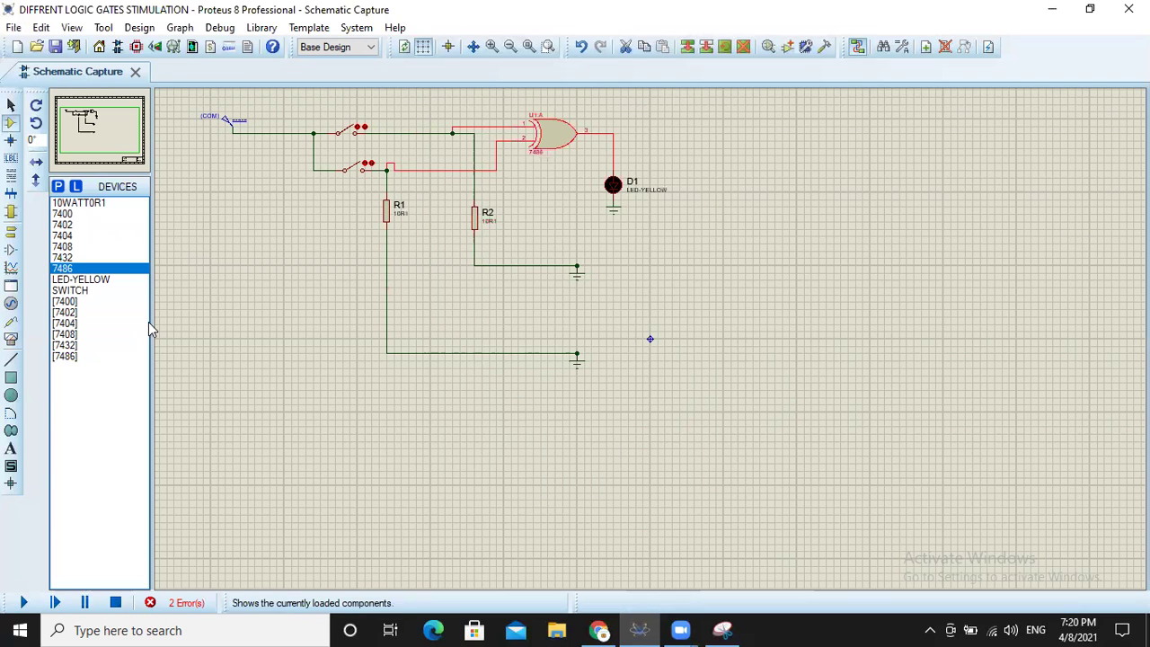
left_click(24, 603)
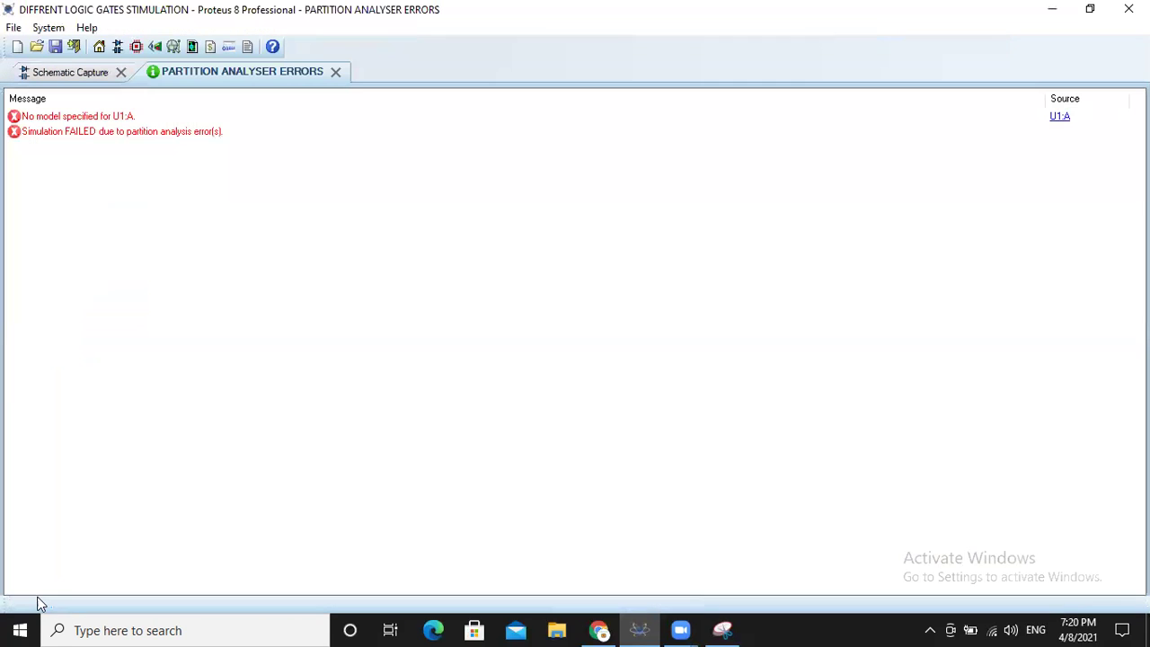
left_click(336, 72)
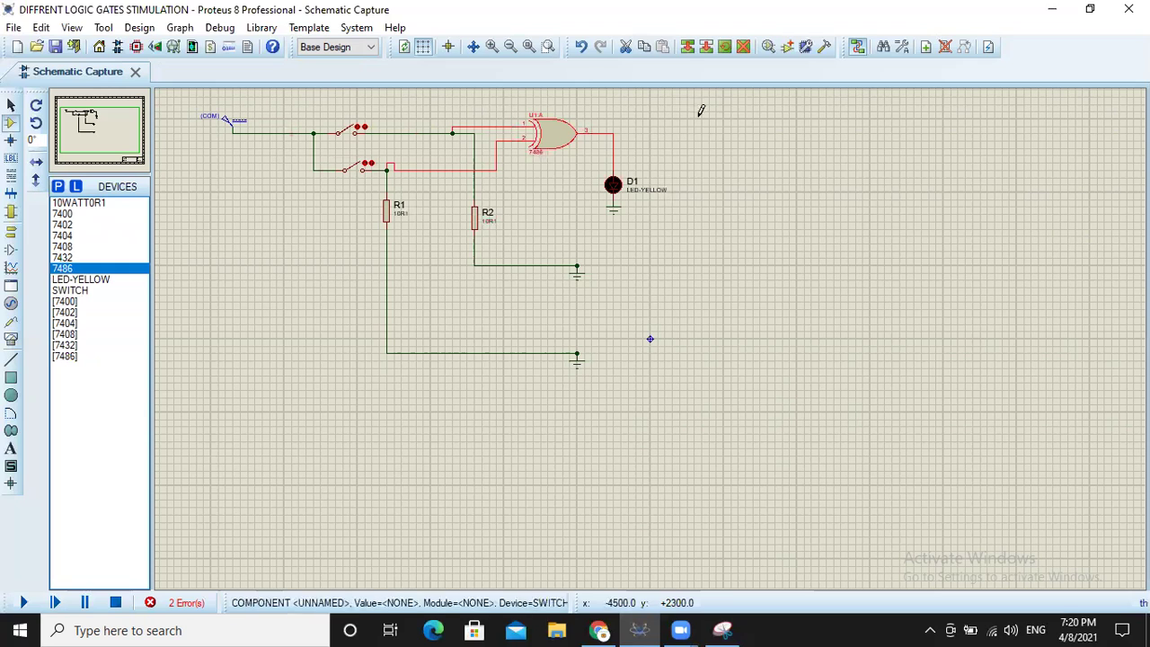
Delete the 7486 gate, pick the simple two-input XOR device by searching "xor", and place it between R2's line and LED D1.
right_click(575, 137)
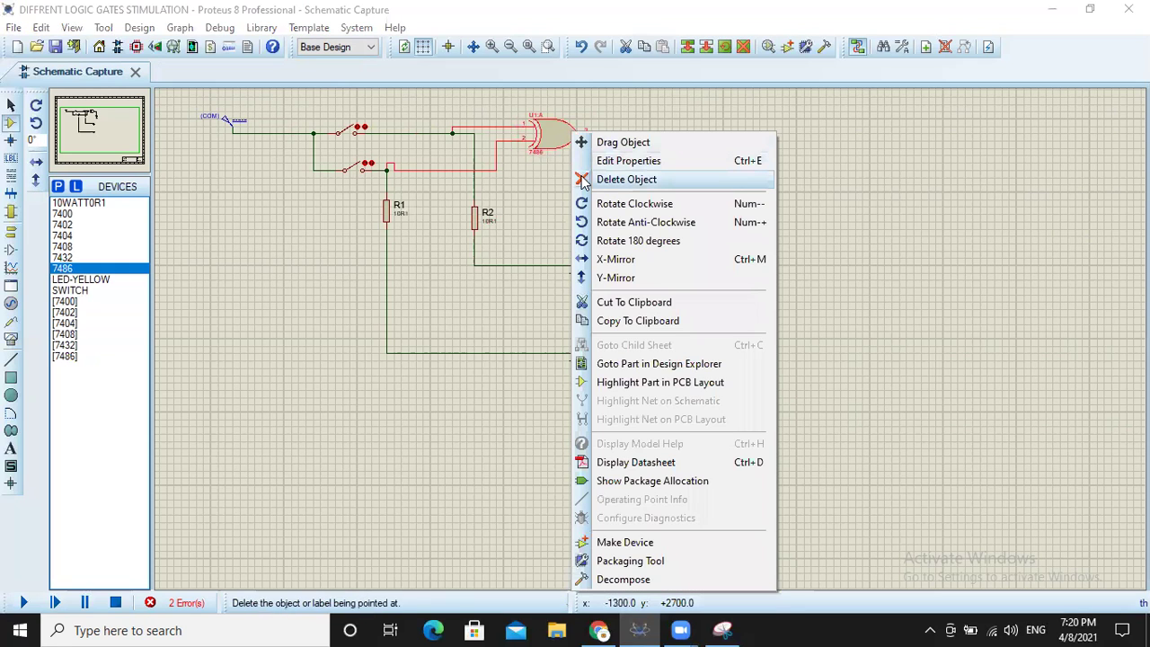
left_click(629, 177)
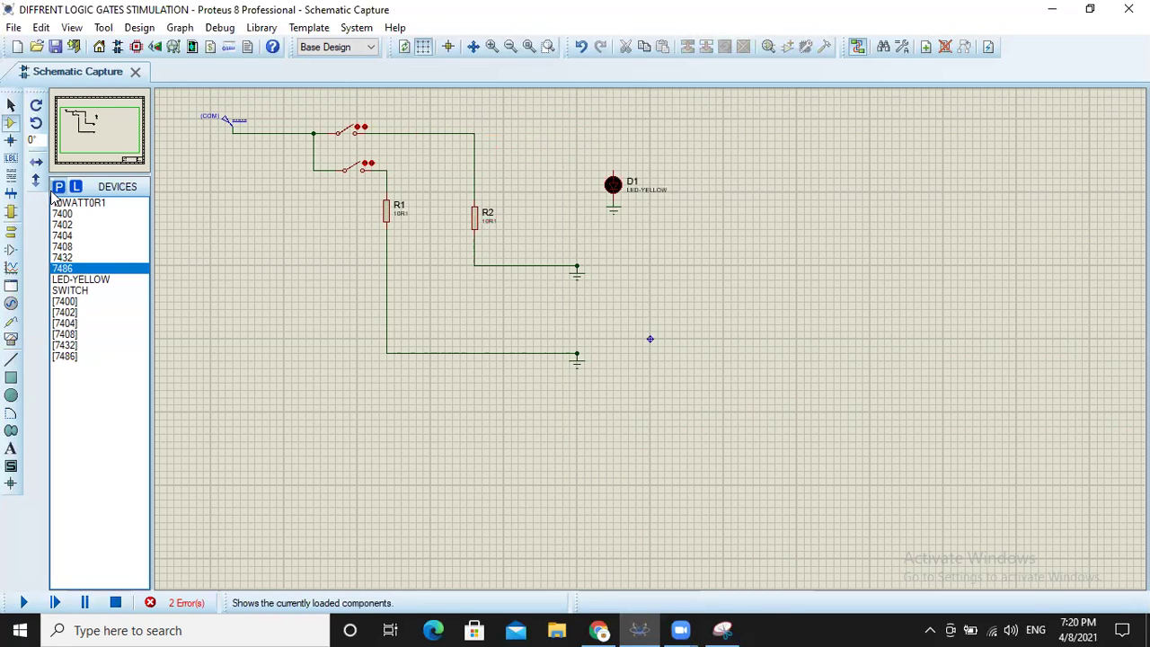
left_click(57, 186)
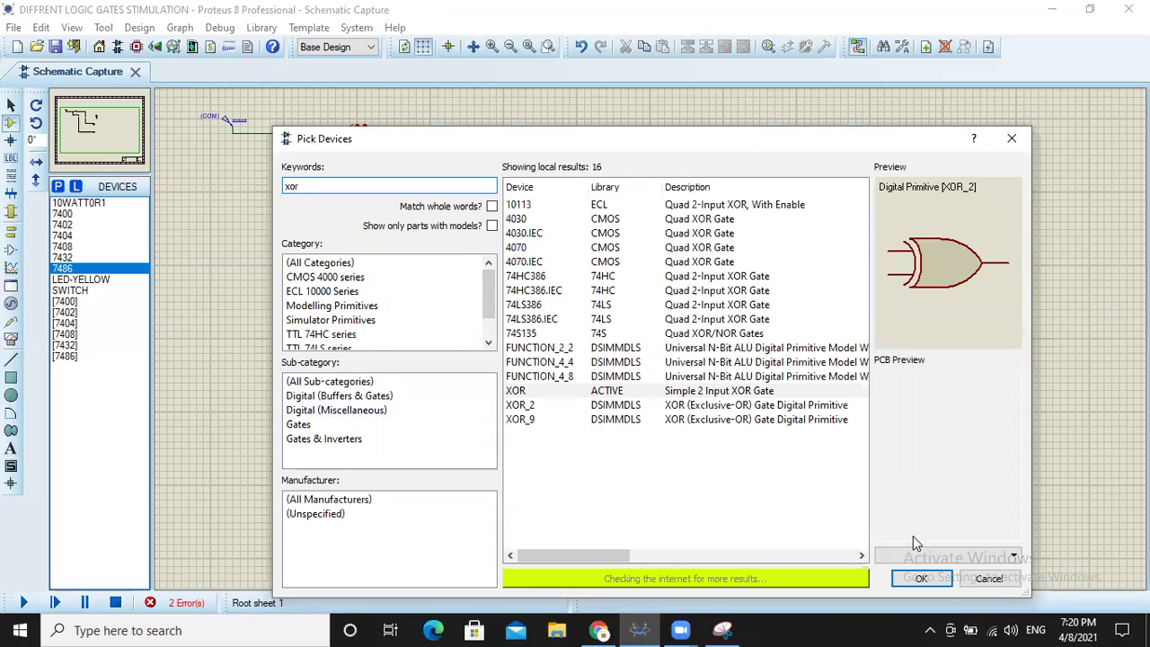
left_click(915, 578)
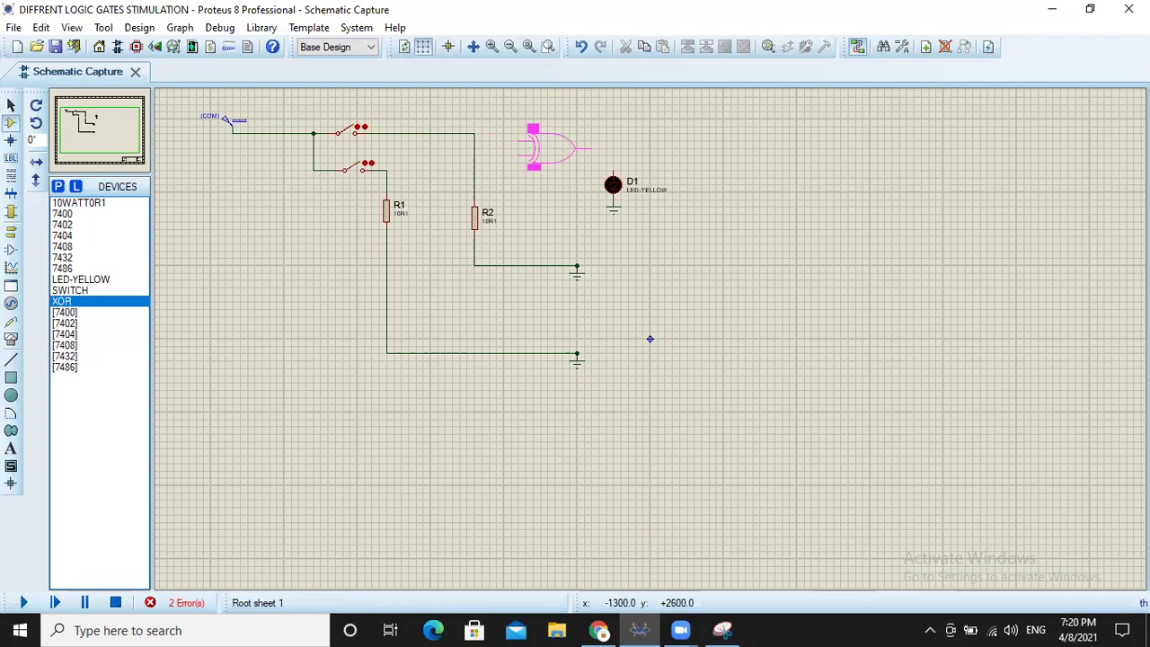
left_click(547, 149)
Wire the XOR gate's output to LED D1, its upper input to R2's line and its lower input to R1's line.
left_click(592, 146)
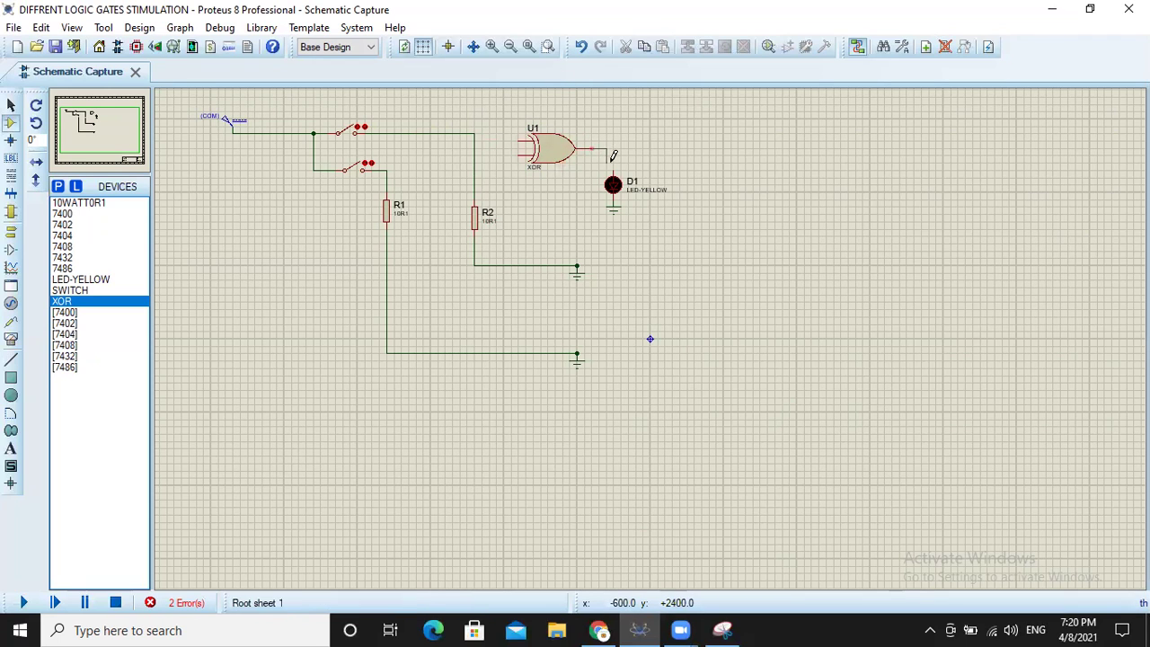
left_click(614, 176)
left_click(524, 136)
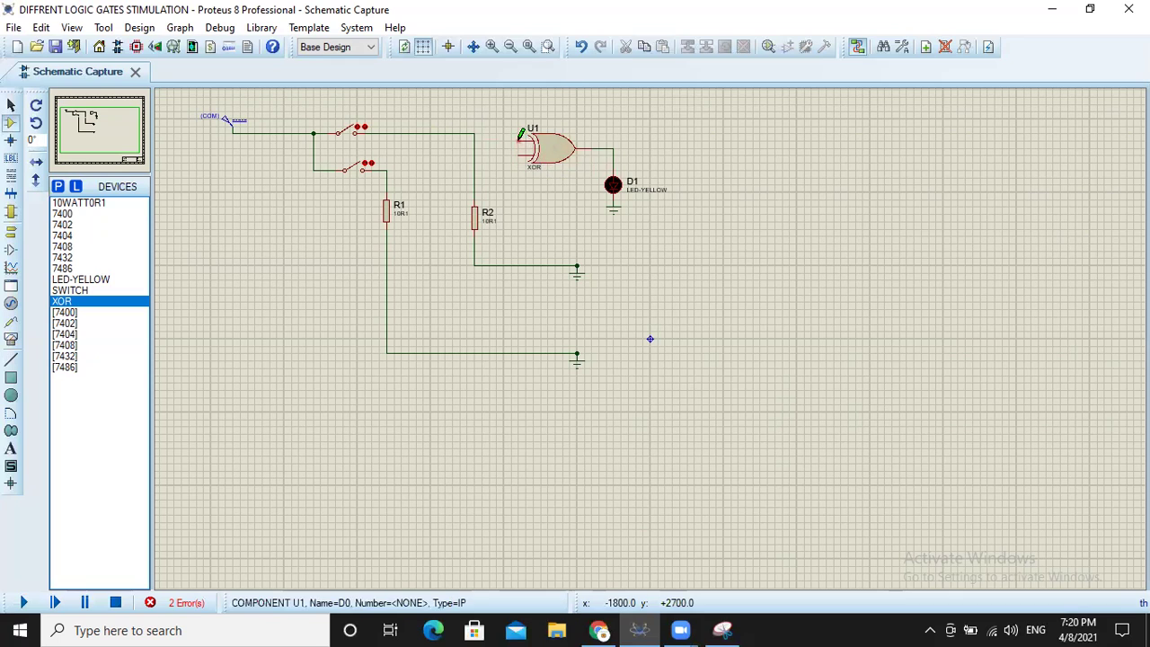
left_click(461, 133)
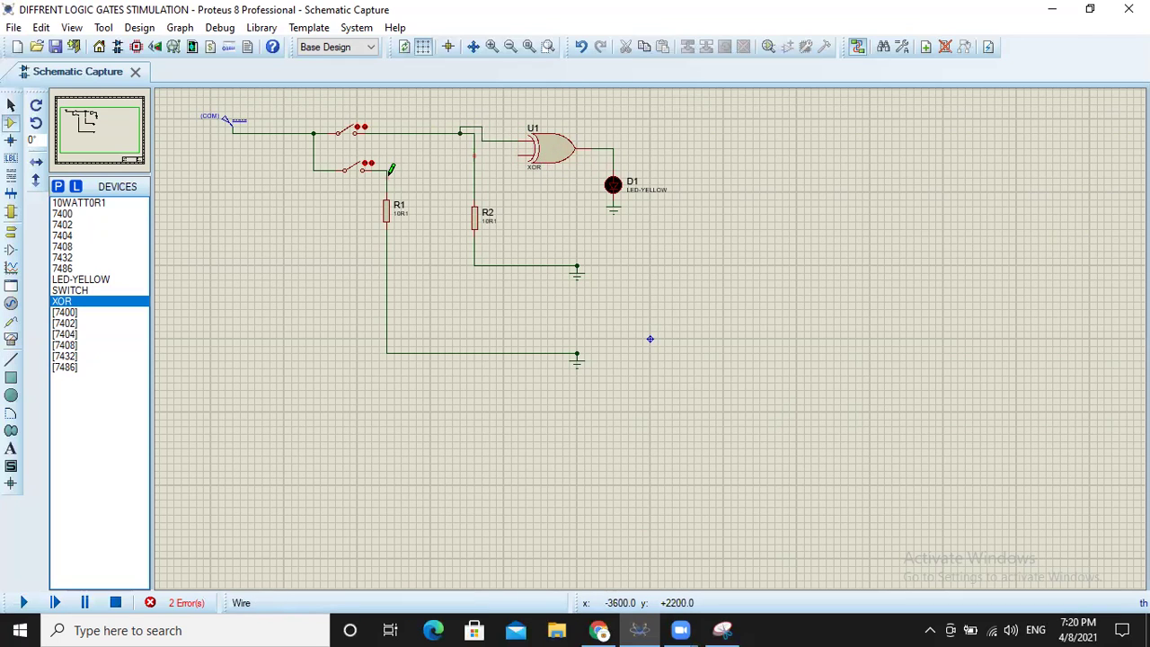
left_click(388, 164)
left_click(523, 161)
Run the simulation and test the XOR gate with only the lower switch closed, both closed, and only the upper switch closed.
left_click(23, 603)
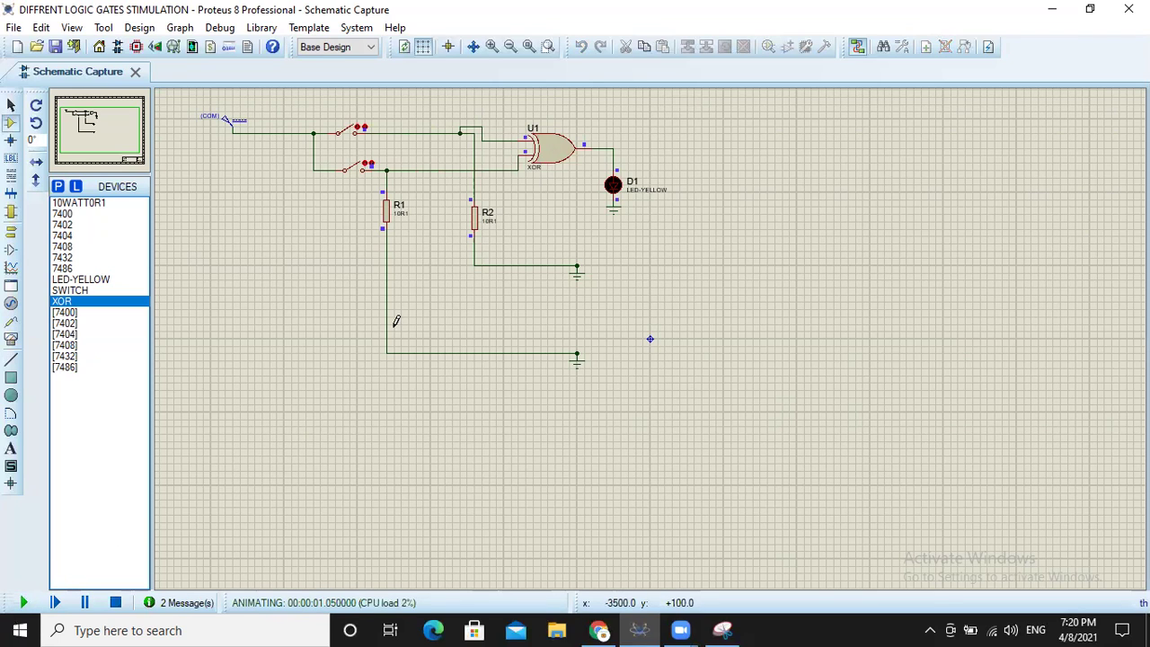
left_click(356, 174)
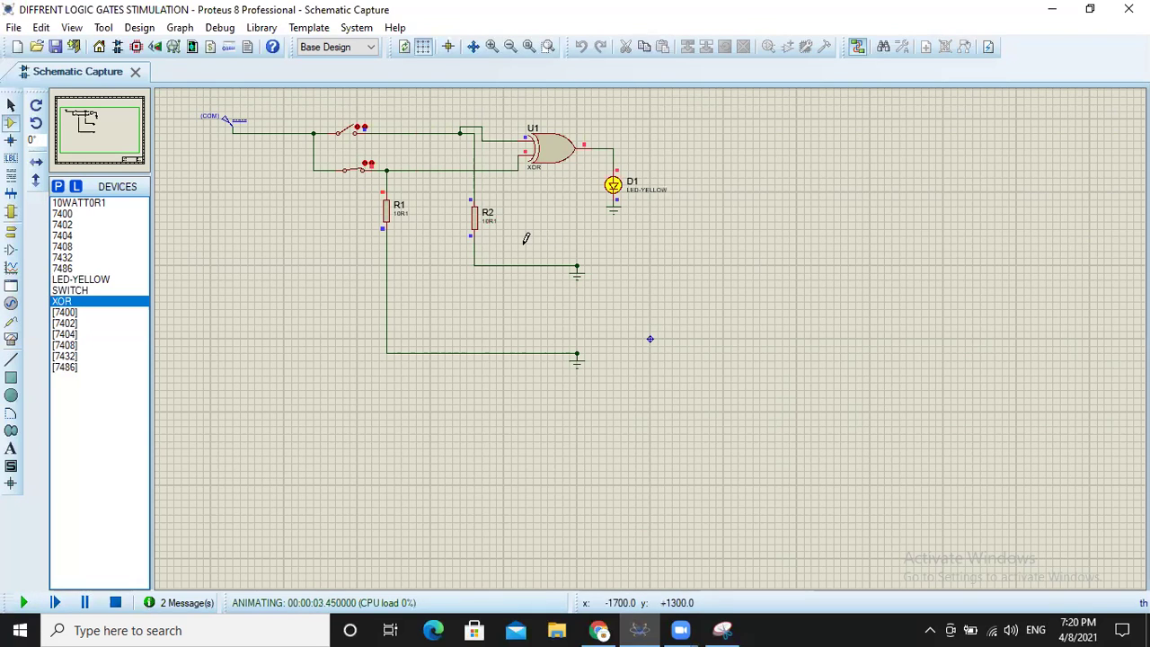
left_click(349, 133)
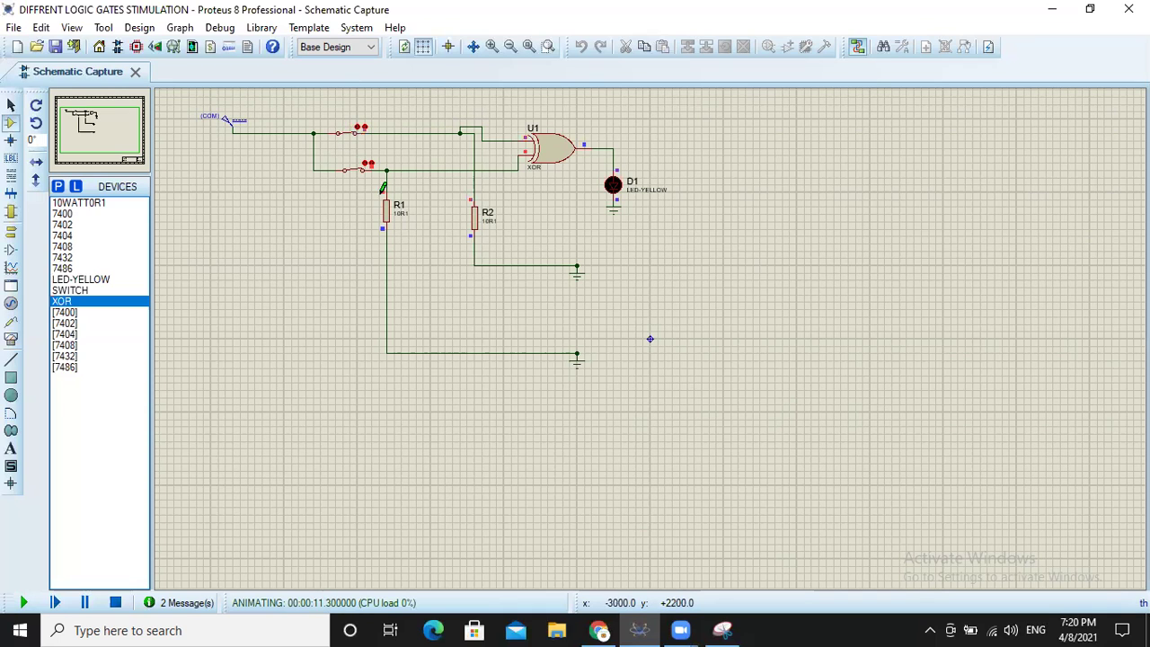
left_click(356, 179)
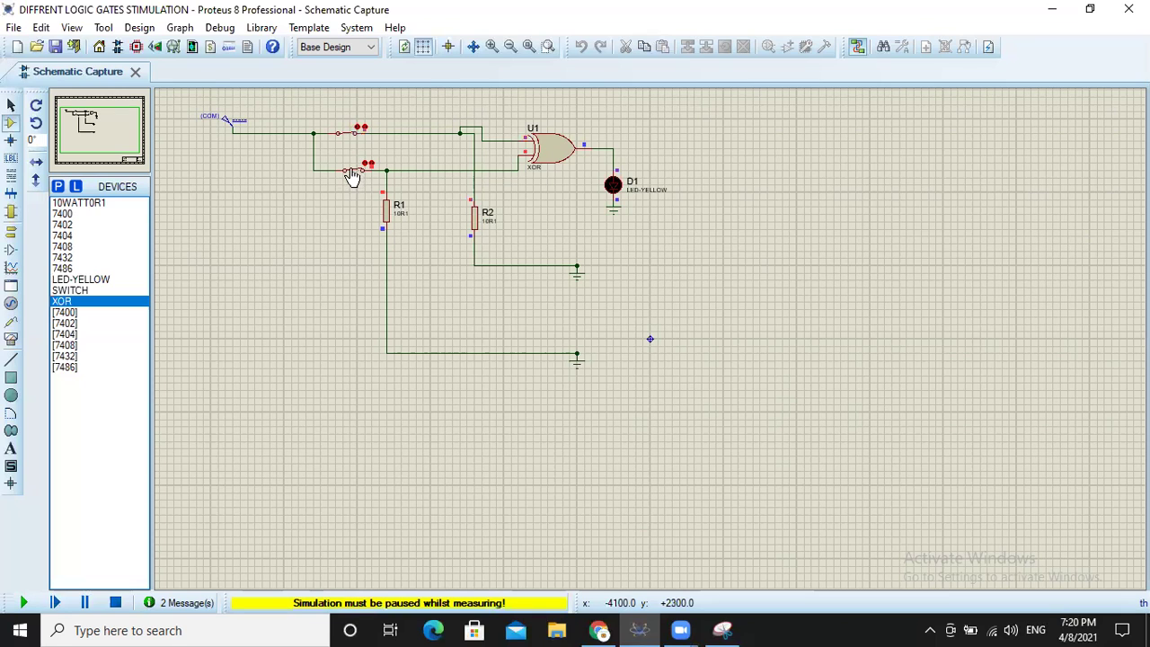
left_click(354, 175)
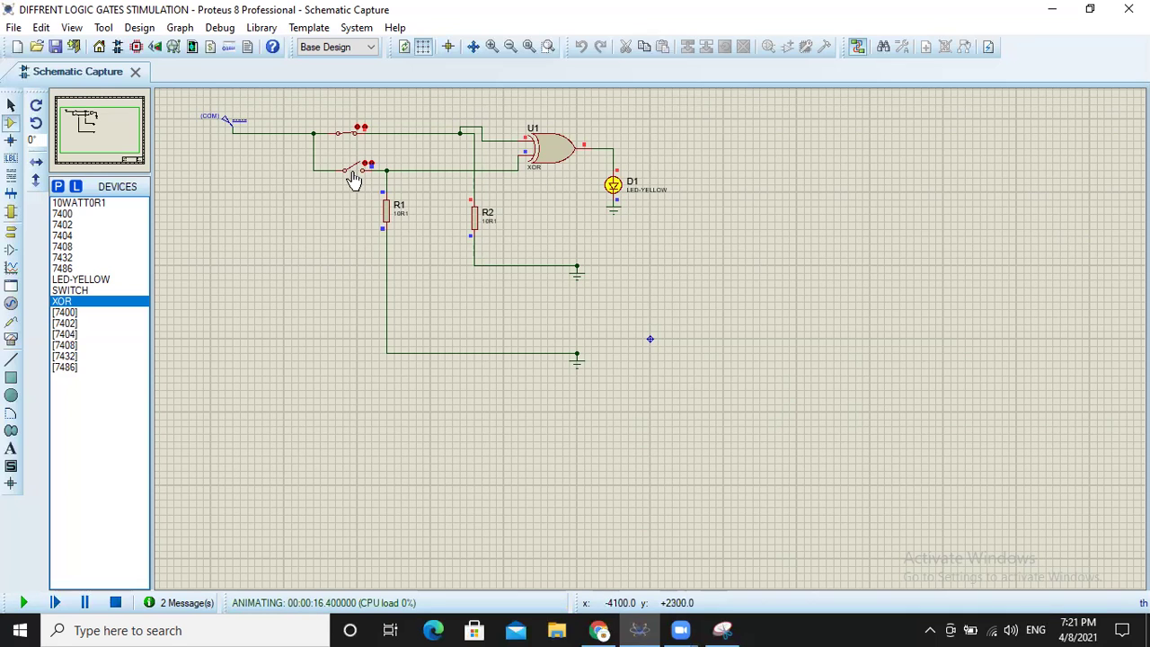
Toggle the two switches to test the XOR gate with both open and finally with both closed.
left_click(352, 175)
left_click(349, 144)
left_click(349, 143)
left_click(349, 144)
left_click(352, 174)
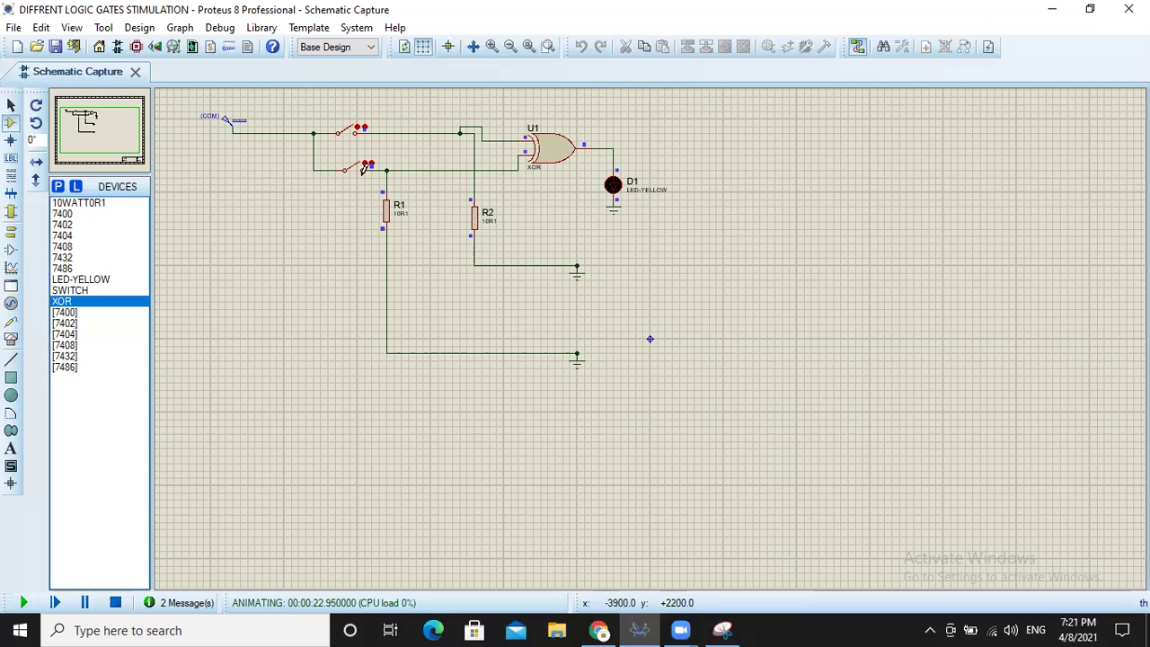
left_click(355, 172)
left_click(346, 139)
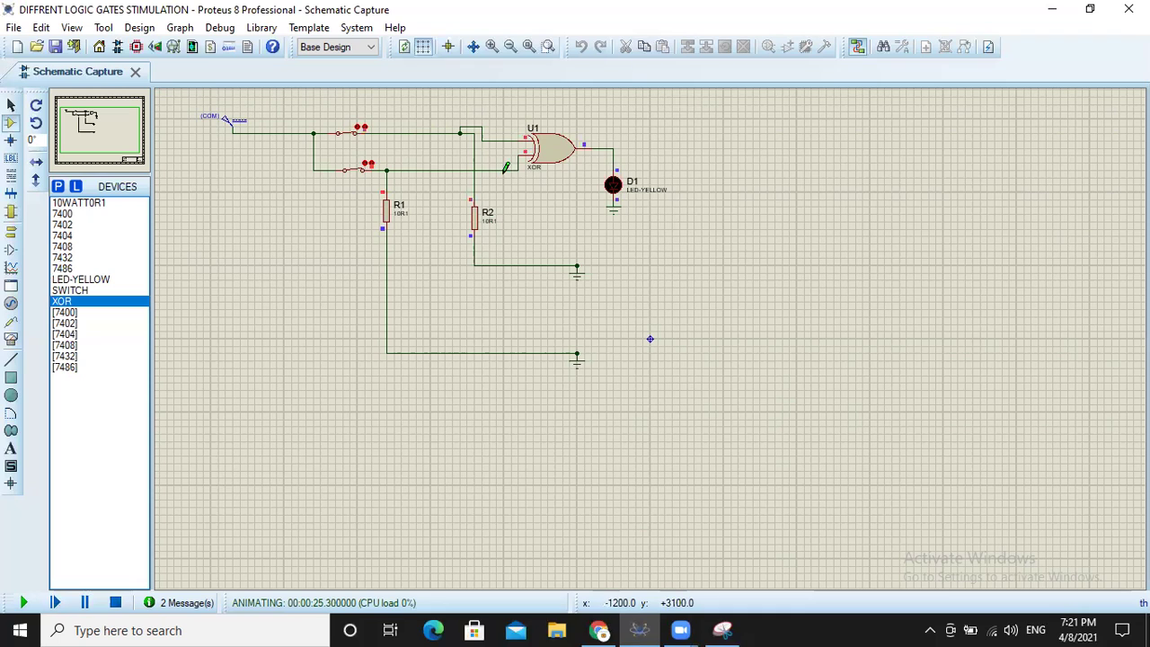